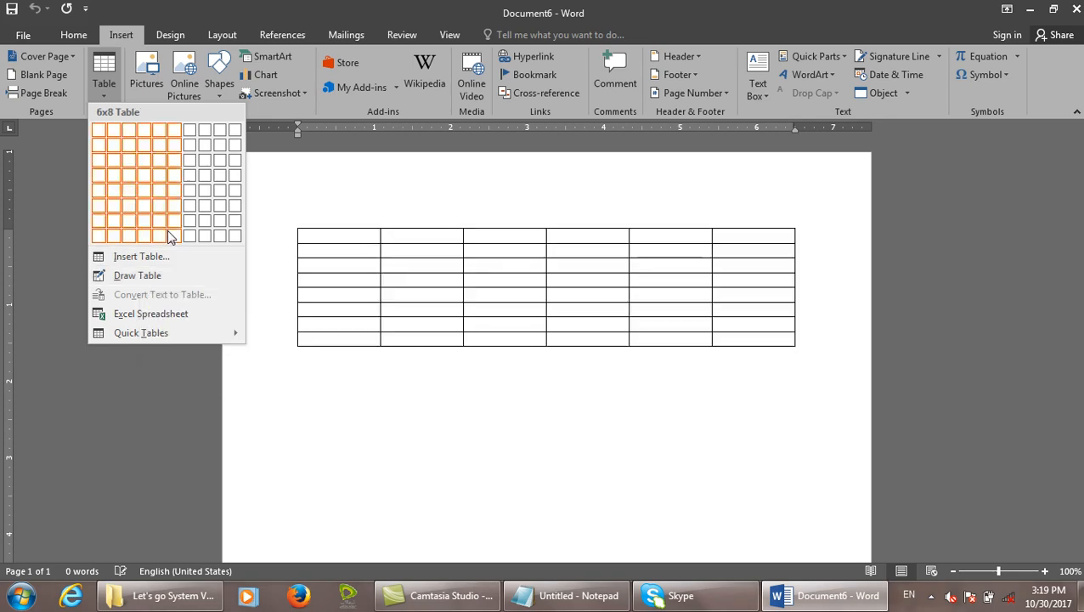
Step: Draw a table outline about 6.73" wide and 3.4" high, then divide it with five vertical lines into six columns
{"action": "left_click", "coordinate": [130, 276]}
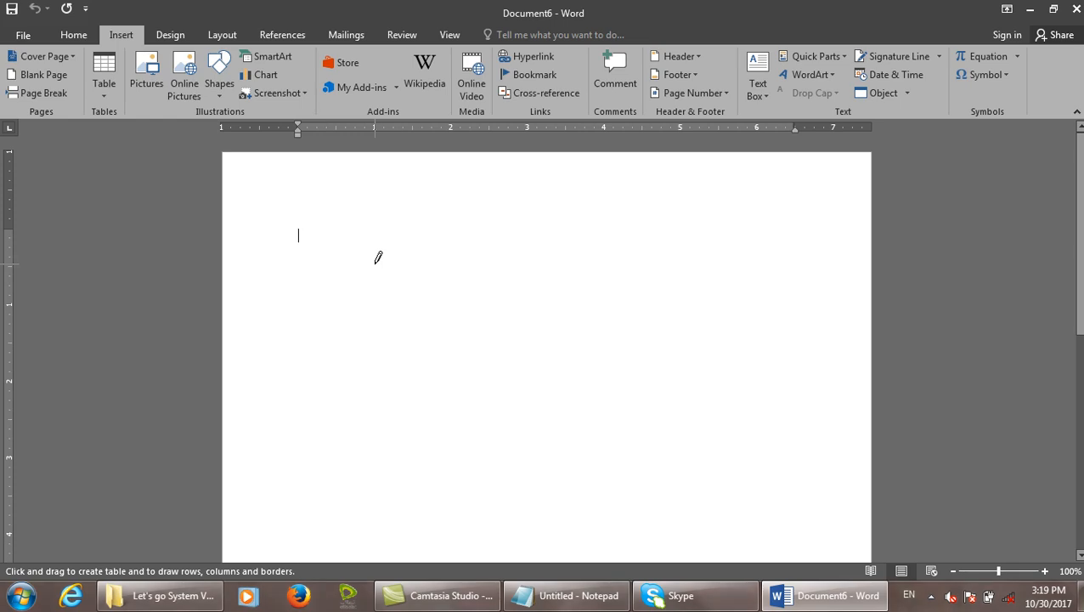
{"action": "mouse_move", "coordinate": [288, 212]}
{"action": "left_mouse_down"}
{"action": "mouse_move", "coordinate": [602, 406]}
{"action": "mouse_move", "coordinate": [808, 490]}
{"action": "left_mouse_up"}
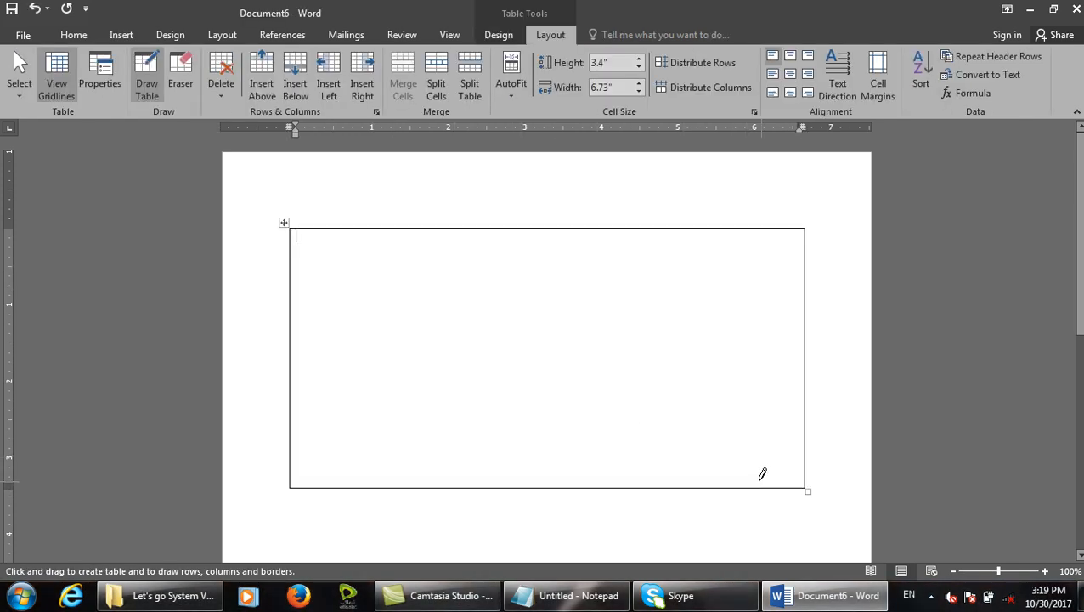
{"action": "left_click_drag", "start_coordinate": [395, 222], "coordinate": [409, 409]}
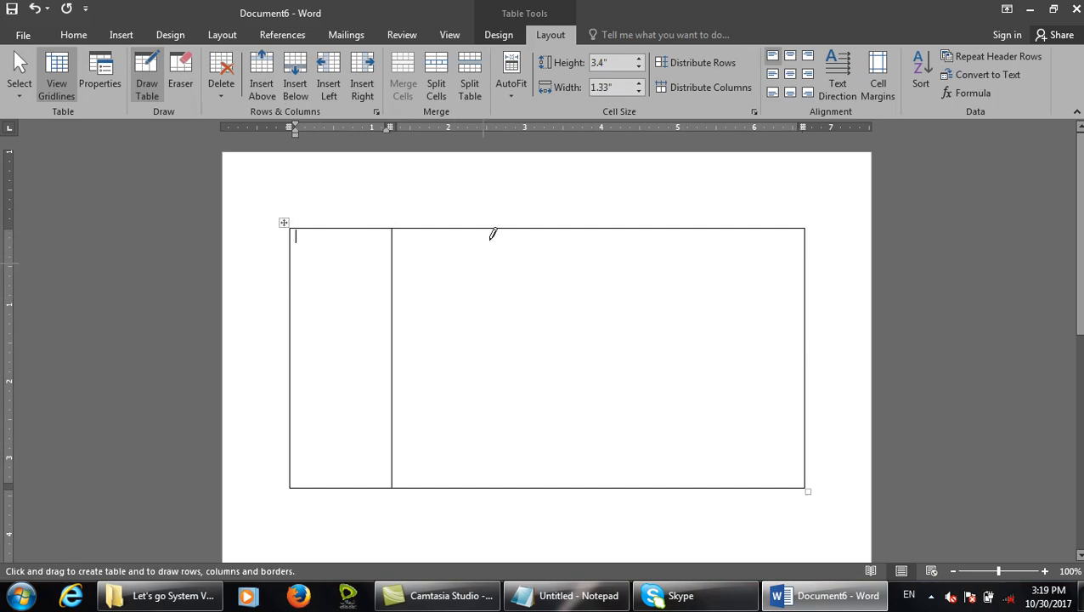
{"action": "left_click_drag", "start_coordinate": [479, 225], "coordinate": [475, 408]}
{"action": "left_click_drag", "start_coordinate": [547, 226], "coordinate": [548, 408]}
{"action": "left_click_drag", "start_coordinate": [646, 346], "coordinate": [646, 406]}
{"action": "left_click_drag", "start_coordinate": [715, 225], "coordinate": [724, 401]}
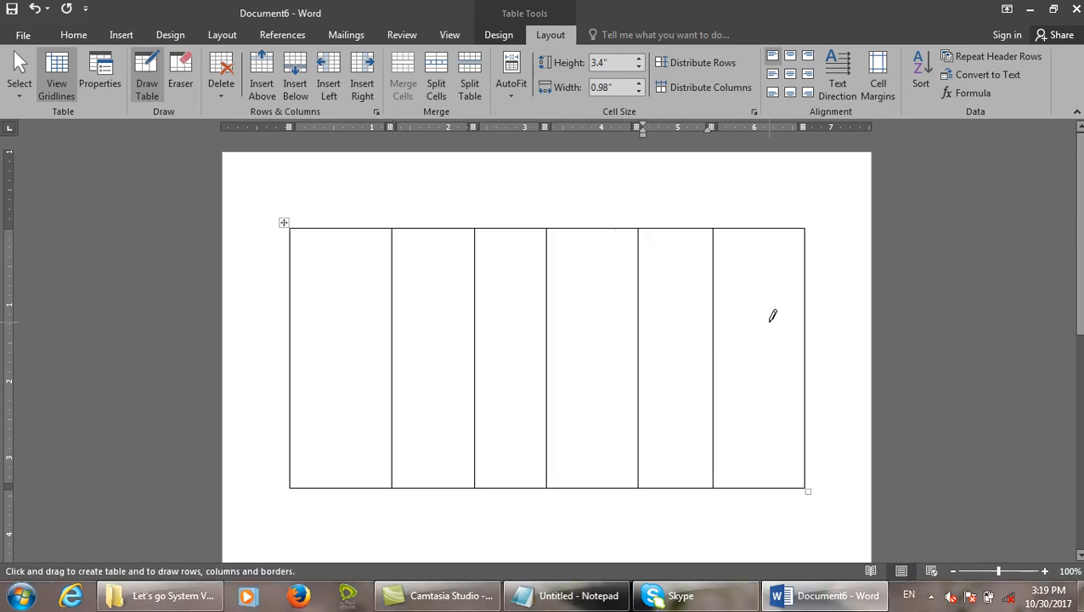
Step: Draw three horizontal lines across the full width of the table to divide it into four rows
{"action": "left_click_drag", "start_coordinate": [389, 258], "coordinate": [777, 260]}
{"action": "left_click_drag", "start_coordinate": [297, 303], "coordinate": [776, 304]}
{"action": "left_click_drag", "start_coordinate": [293, 328], "coordinate": [769, 342]}
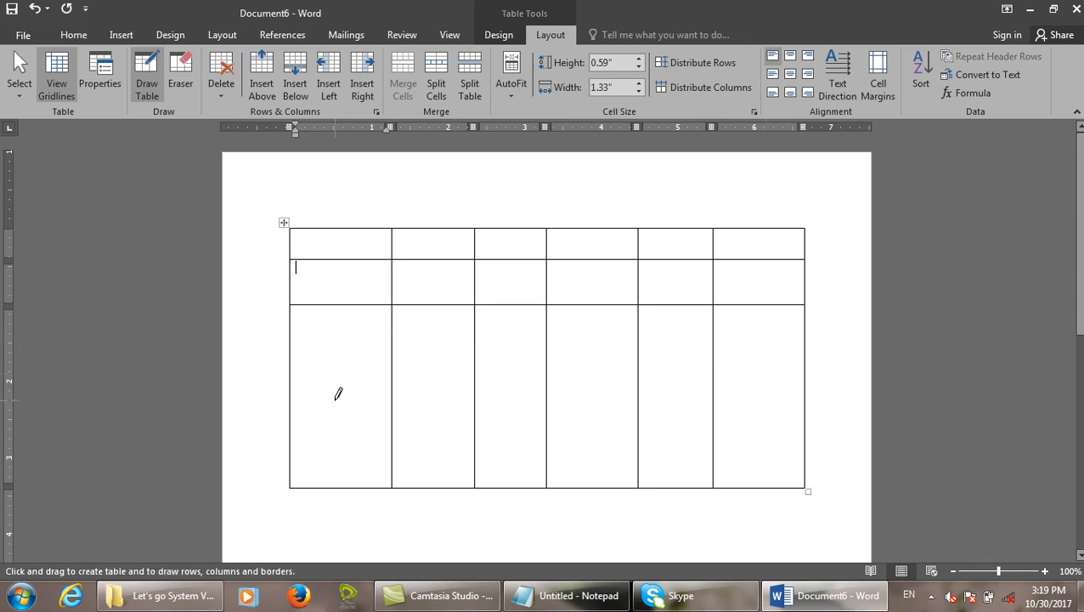
{"action": "mouse_move", "coordinate": [291, 368]}
{"action": "left_mouse_down"}
{"action": "mouse_move", "coordinate": [799, 327]}
{"action": "mouse_move", "coordinate": [805, 366]}
{"action": "left_mouse_up"}
Step: Subdivide the cells below the header in the table's fourth column with additional hand-drawn vertical and horizontal lines
{"action": "left_click_drag", "start_coordinate": [589, 319], "coordinate": [597, 367]}
{"action": "left_click_drag", "start_coordinate": [552, 331], "coordinate": [636, 330]}
{"action": "left_click_drag", "start_coordinate": [620, 291], "coordinate": [621, 420]}
{"action": "mouse_move", "coordinate": [564, 259]}
{"action": "left_mouse_down"}
{"action": "mouse_move", "coordinate": [574, 403]}
{"action": "mouse_move", "coordinate": [564, 485]}
{"action": "left_mouse_up"}
{"action": "mouse_move", "coordinate": [553, 280]}
{"action": "left_mouse_down"}
{"action": "mouse_move", "coordinate": [639, 281]}
{"action": "mouse_move", "coordinate": [608, 295]}
{"action": "mouse_move", "coordinate": [610, 307]}
{"action": "left_mouse_up"}
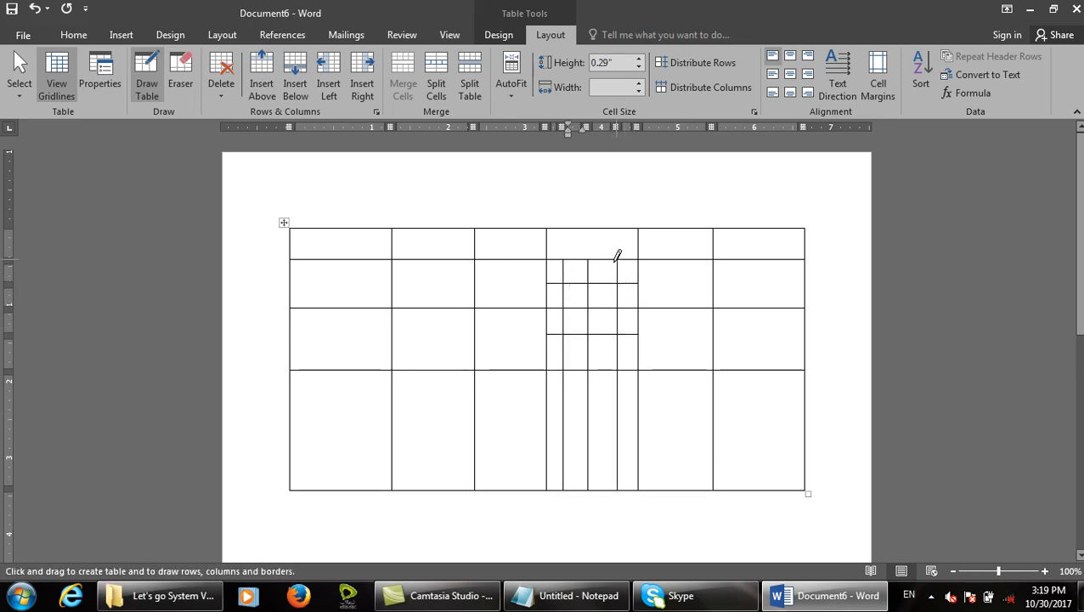
{"action": "left_click_drag", "start_coordinate": [635, 260], "coordinate": [630, 331]}
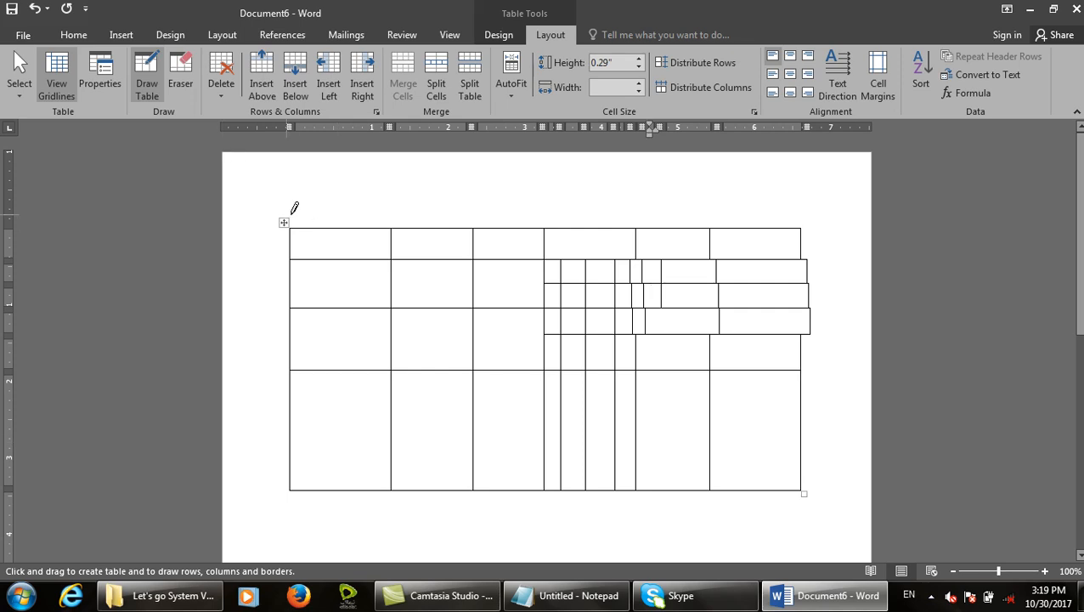
Step: Close the document with the hand-drawn table without saving and start a new blank document
{"action": "key", "text": "ctrl+w"}
{"action": "key", "text": "n"}
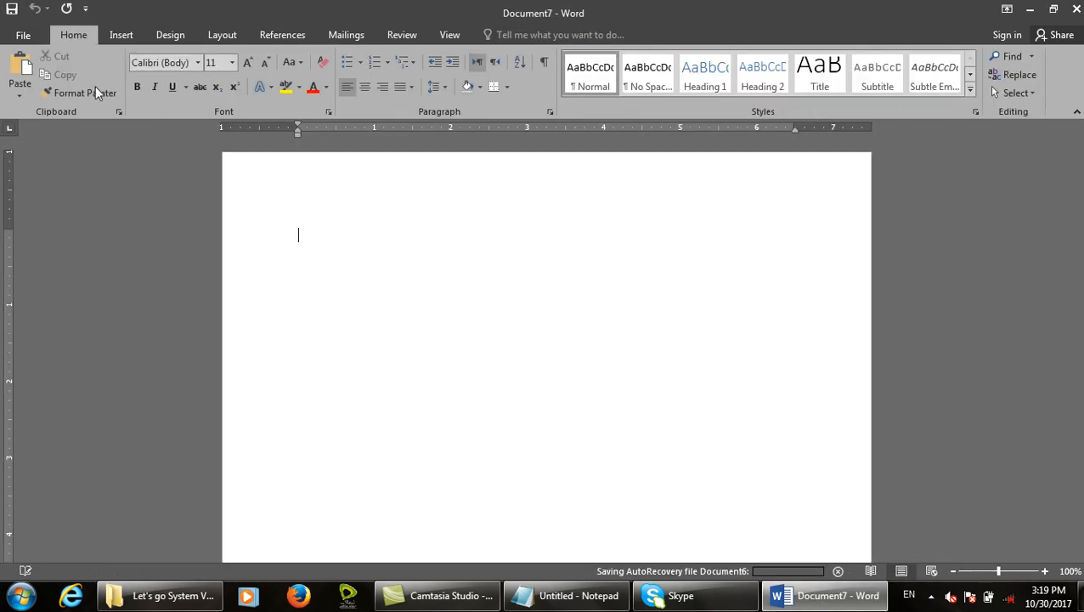
{"action": "left_click", "coordinate": [126, 40]}
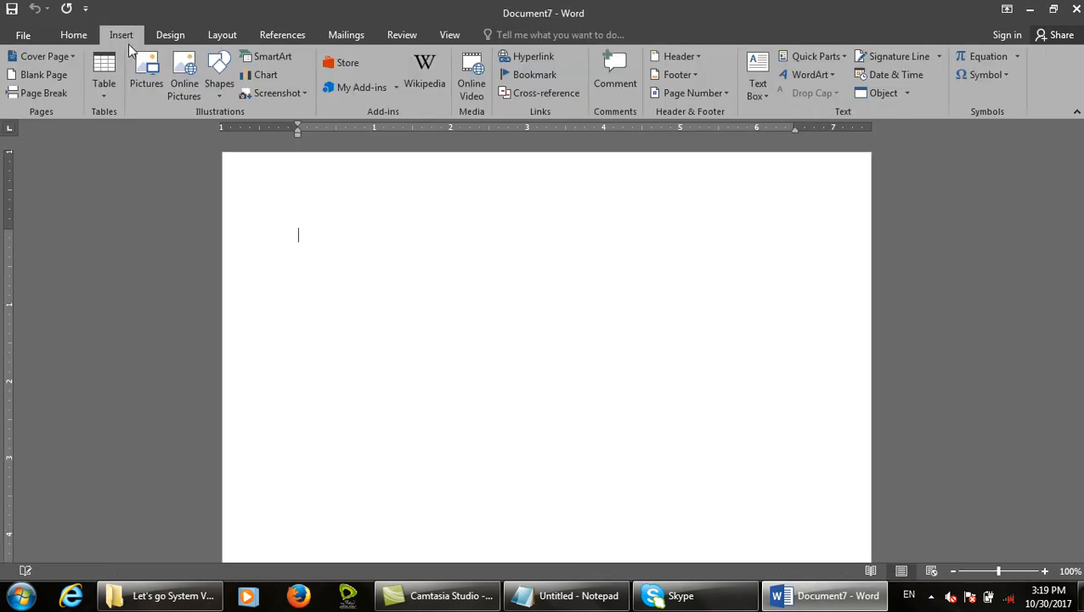
{"action": "left_click", "coordinate": [108, 85]}
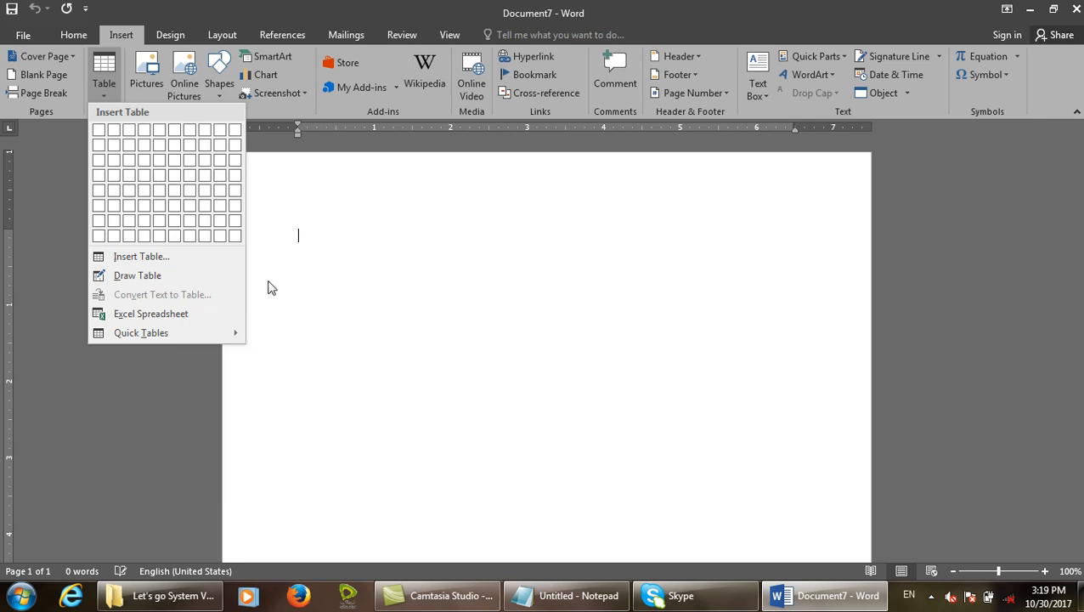
{"action": "left_click", "coordinate": [289, 262]}
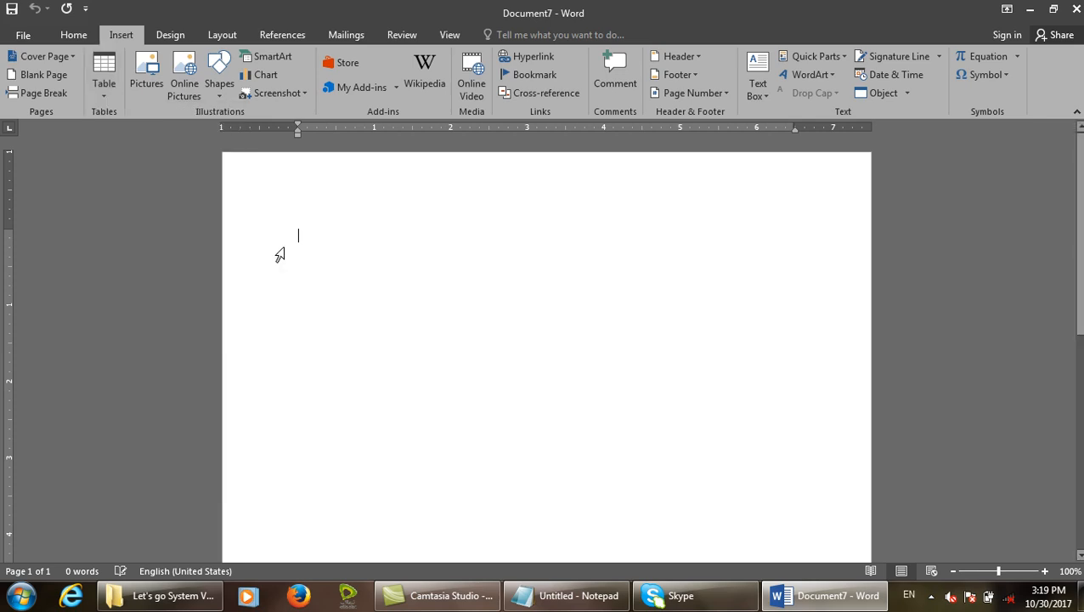
Step: Write the comma-separated line "Name,Fa/Name,Class,Fee" in 20 pt text at the top of the blank page
{"action": "type", "text": "N"}
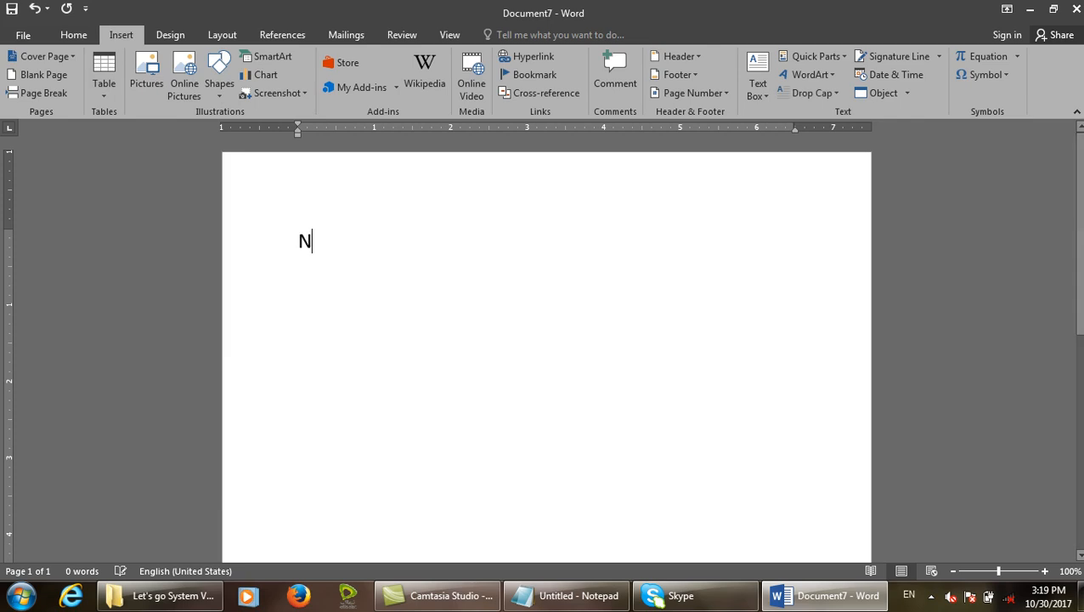
{"action": "type", "text": "ame,Fa/Name,Class,"}
{"action": "key", "text": "BackSpace"}
{"action": "type", "text": "s"}
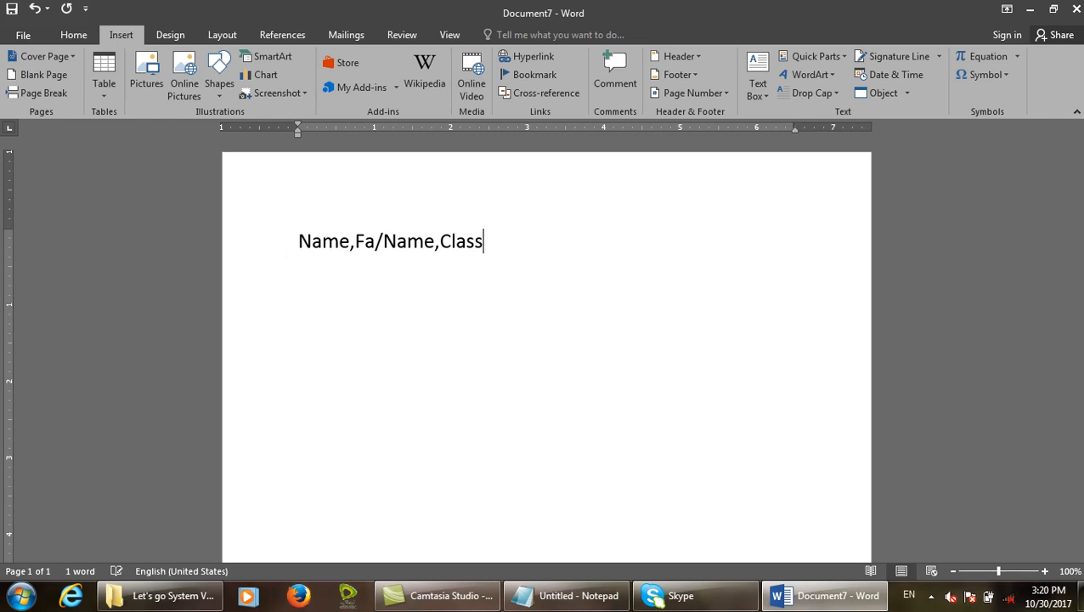
{"action": "type", "text": ",fE"}
{"action": "key", "text": "BackSpace"}
{"action": "key", "text": "BackSpace"}
{"action": "type", "text": "Fee"}
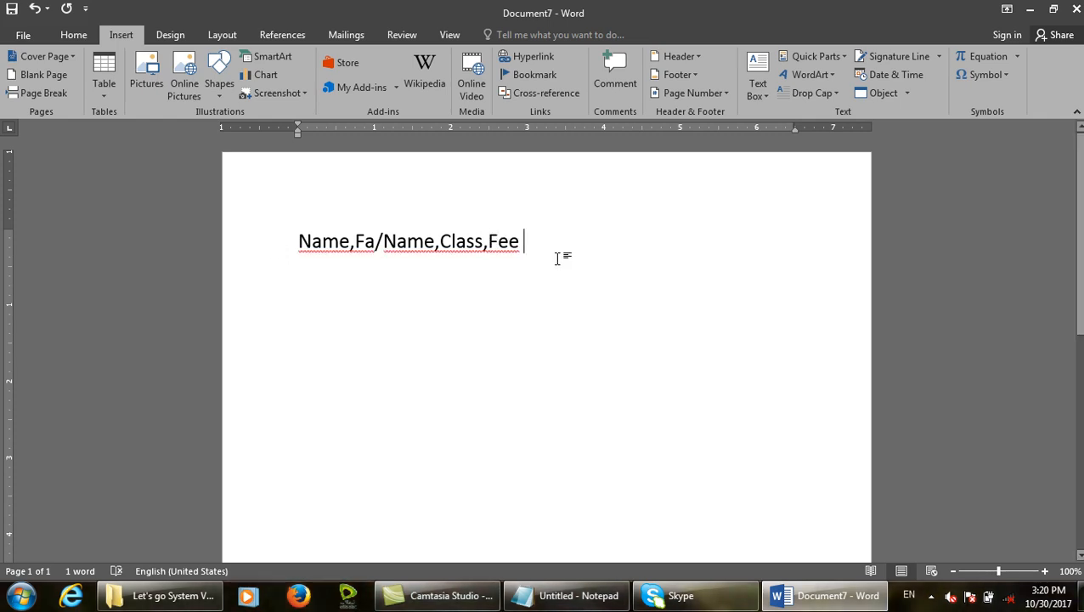
Step: Select the whole "Name,Fa/Name,Class,Fee" line, open Convert Text to Table and move its dialog below the text
{"action": "left_click_drag", "start_coordinate": [555, 258], "coordinate": [132, 216]}
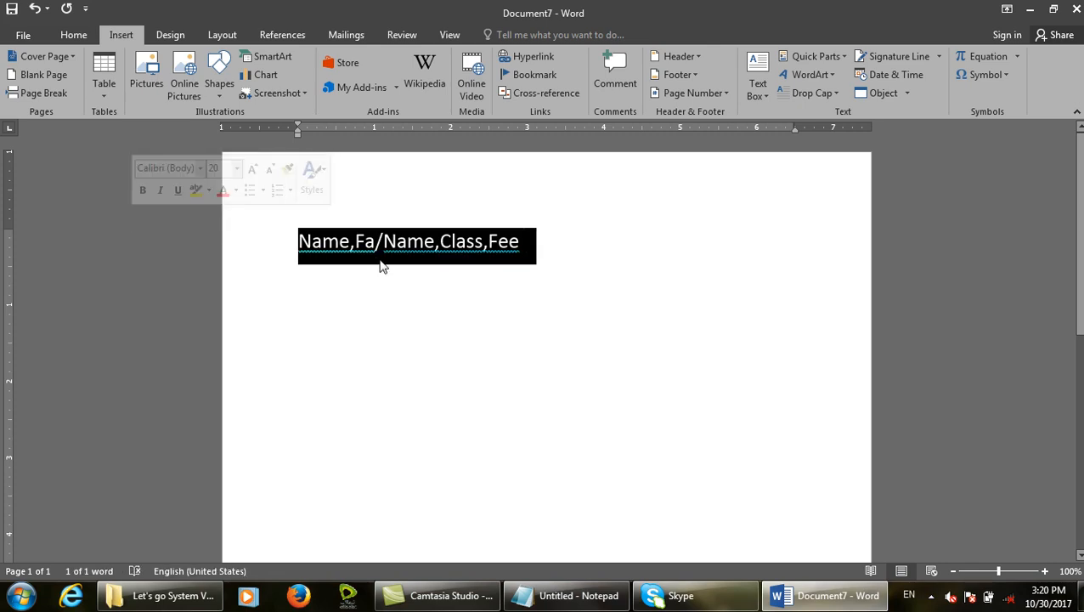
{"action": "left_click", "coordinate": [447, 266]}
{"action": "left_click_drag", "start_coordinate": [522, 259], "coordinate": [271, 251]}
{"action": "left_click", "coordinate": [423, 300]}
{"action": "left_click_drag", "start_coordinate": [571, 246], "coordinate": [137, 259]}
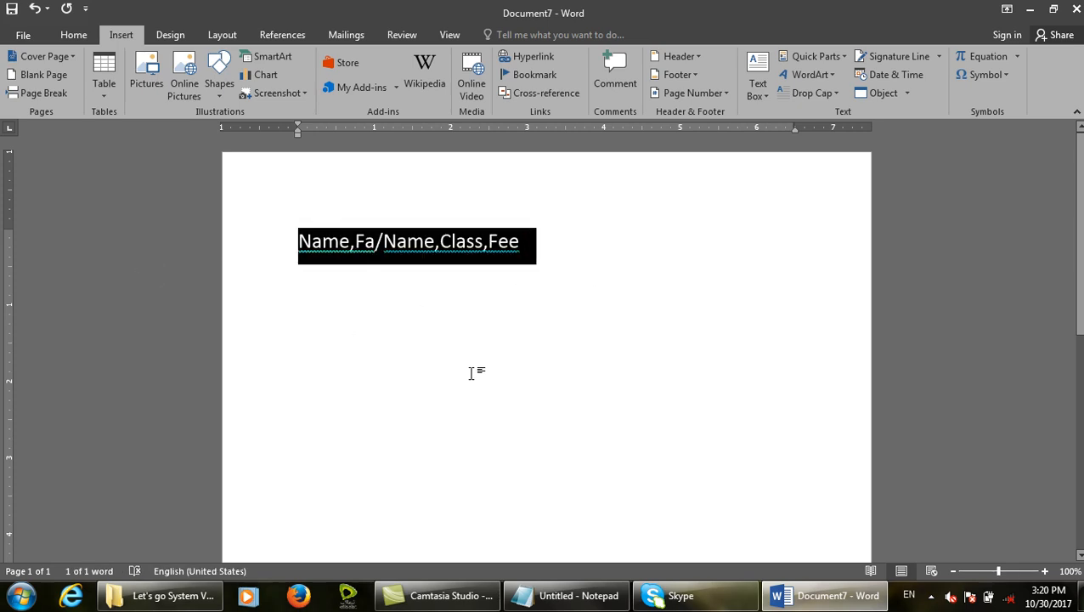
{"action": "left_click", "coordinate": [503, 246]}
{"action": "left_click_drag", "start_coordinate": [531, 249], "coordinate": [288, 255]}
{"action": "left_click", "coordinate": [106, 86]}
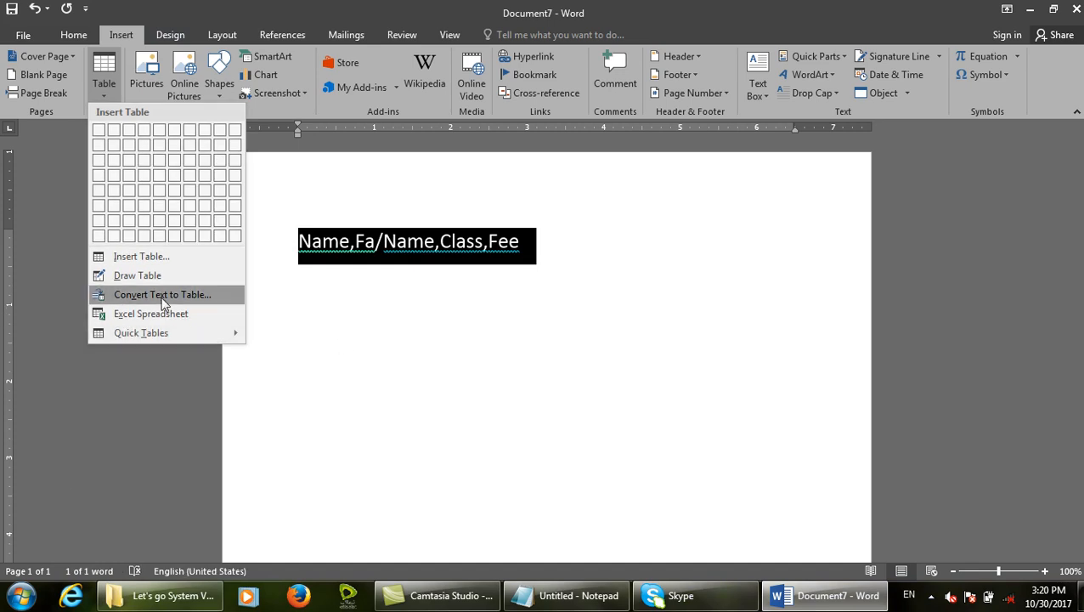
{"action": "left_click", "coordinate": [162, 297]}
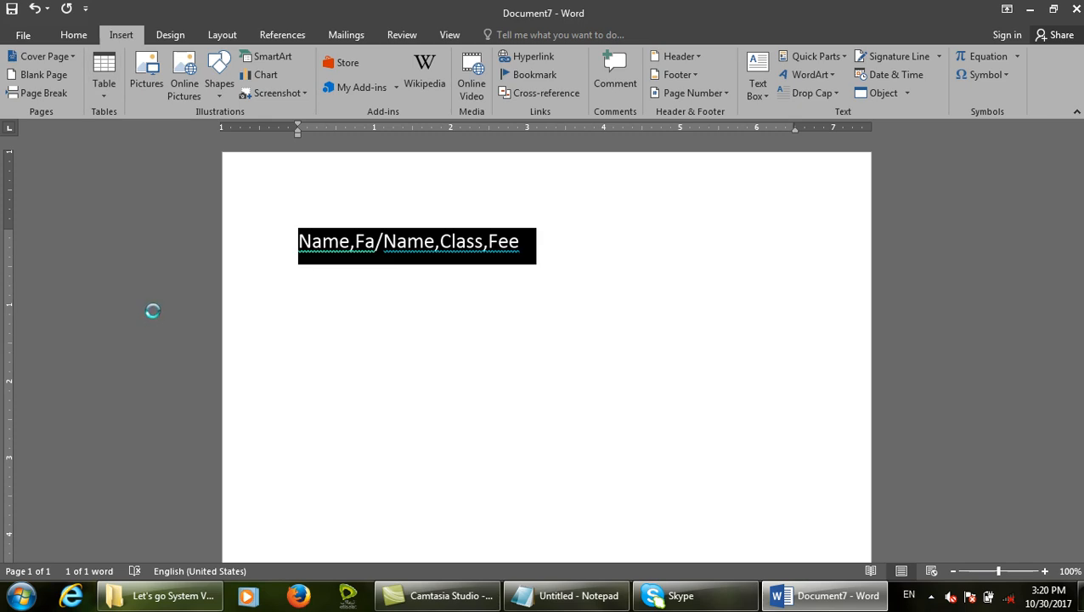
{"action": "left_click_drag", "start_coordinate": [533, 222], "coordinate": [517, 296]}
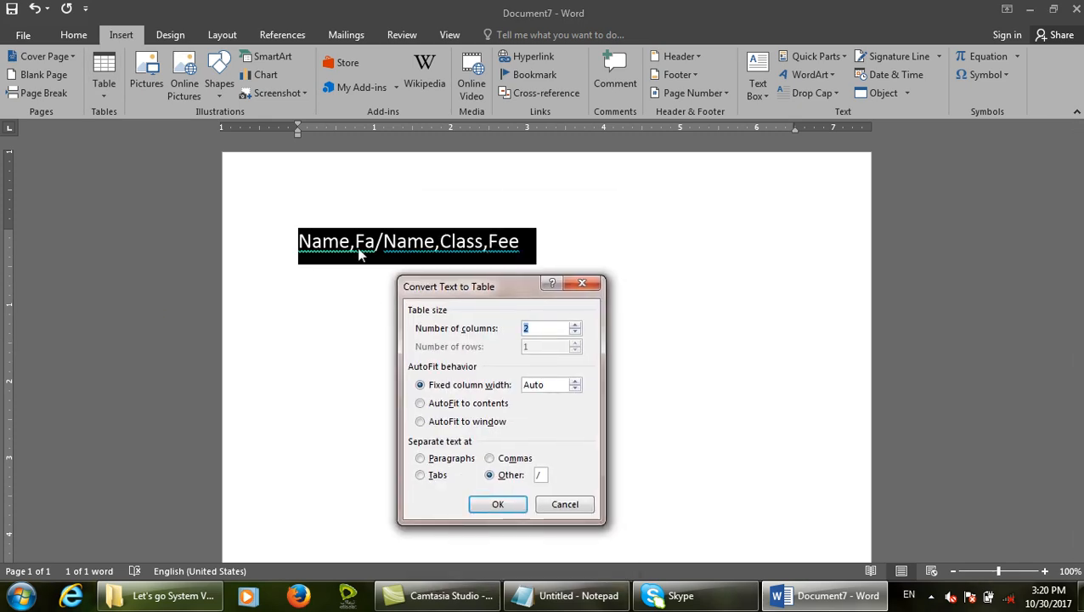
Step: Convert the selected line into a table with 4 columns, separating the text at commas
{"action": "mouse_move", "coordinate": [297, 223]}
{"action": "left_mouse_down"}
{"action": "mouse_move", "coordinate": [302, 248]}
{"action": "mouse_move", "coordinate": [346, 259]}
{"action": "mouse_move", "coordinate": [364, 234]}
{"action": "mouse_move", "coordinate": [497, 280]}
{"action": "mouse_move", "coordinate": [483, 263]}
{"action": "mouse_move", "coordinate": [527, 267]}
{"action": "left_mouse_up"}
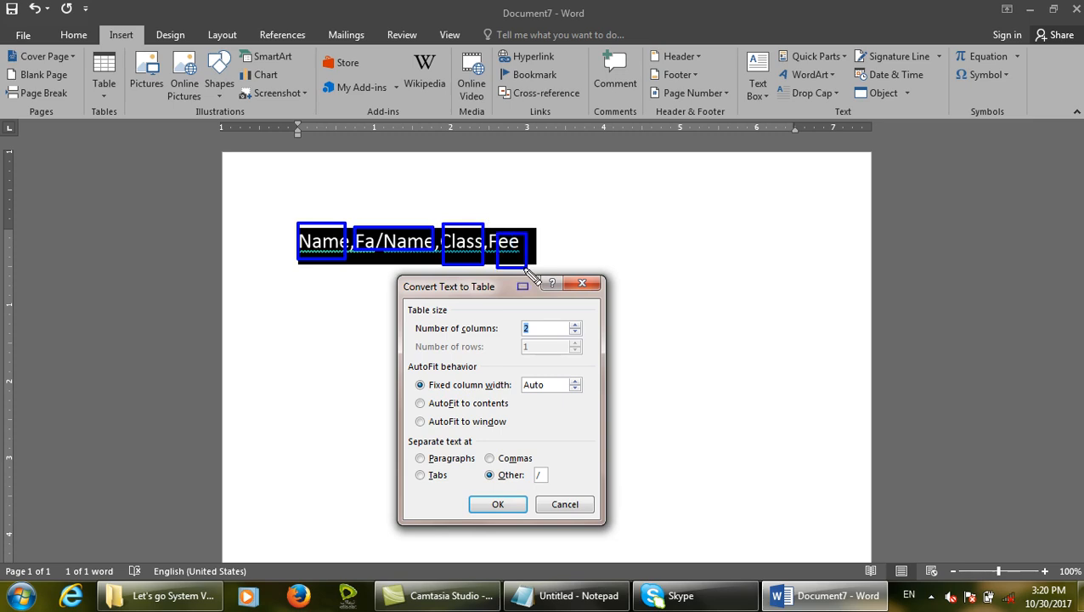
{"action": "key", "text": "Escape"}
{"action": "double_click", "coordinate": [575, 325]}
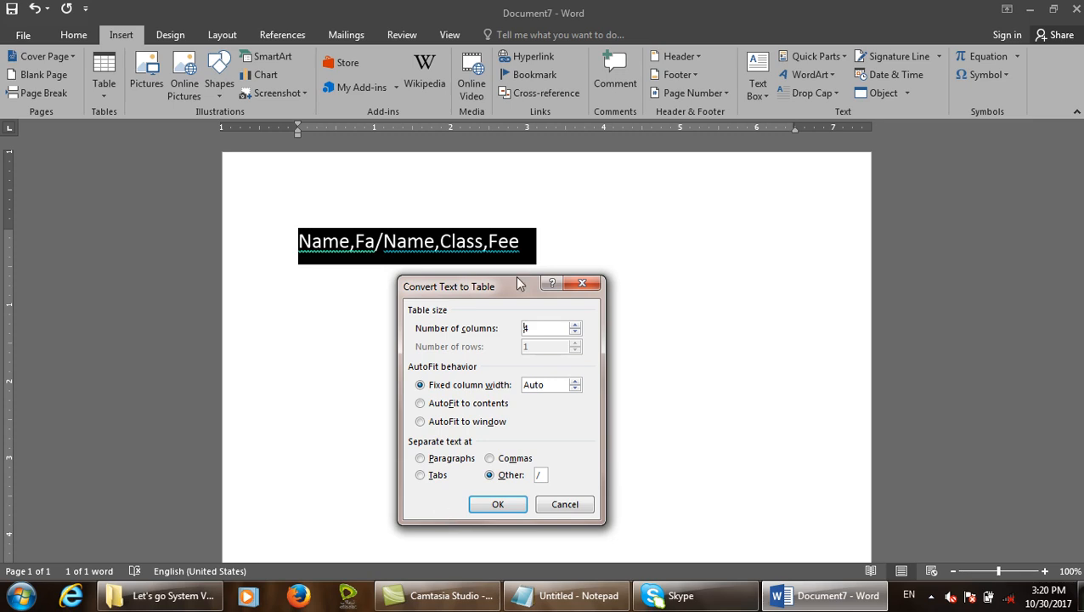
{"action": "left_click_drag", "start_coordinate": [520, 283], "coordinate": [765, 160]}
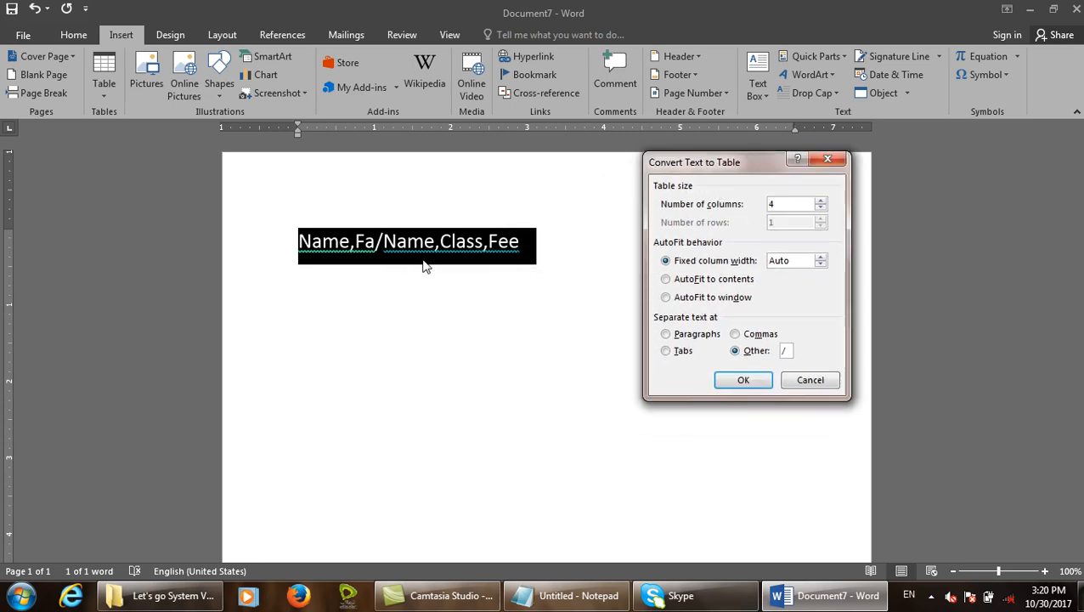
{"action": "left_click", "coordinate": [745, 337]}
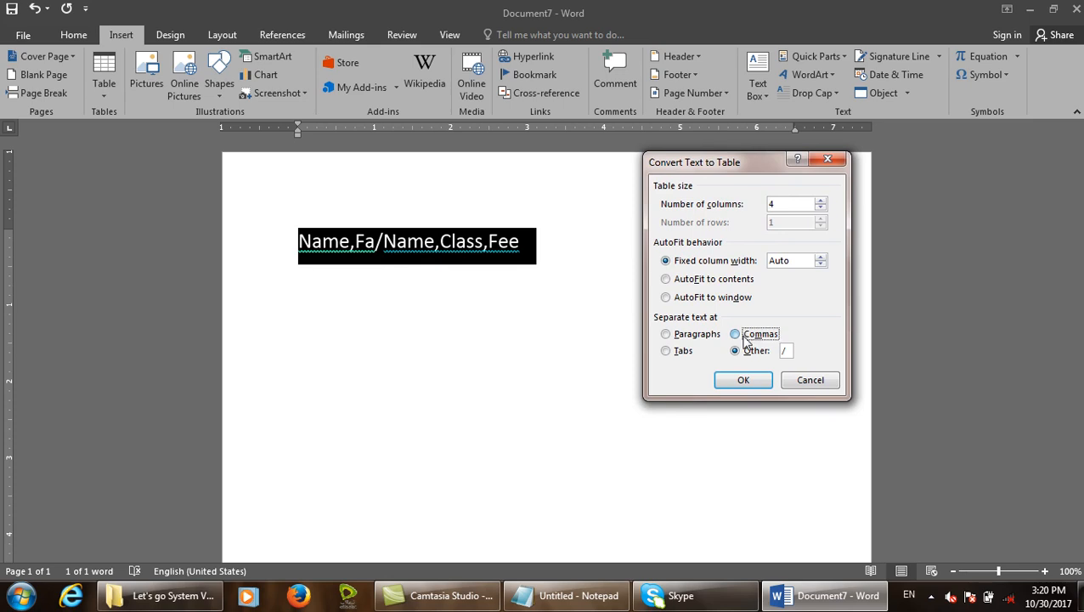
{"action": "left_click", "coordinate": [743, 384]}
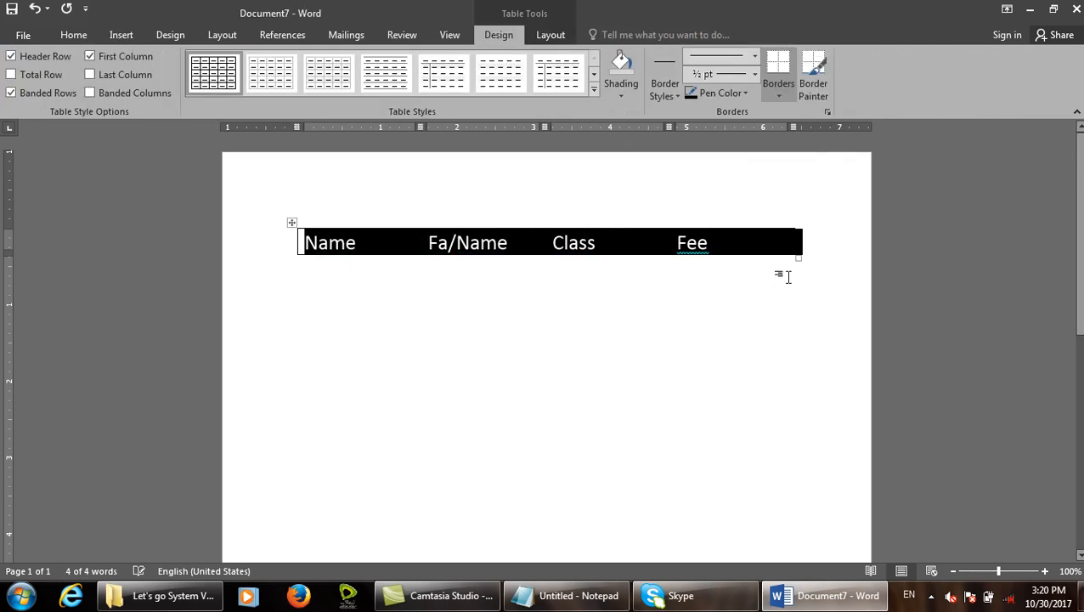
{"action": "left_click", "coordinate": [786, 247]}
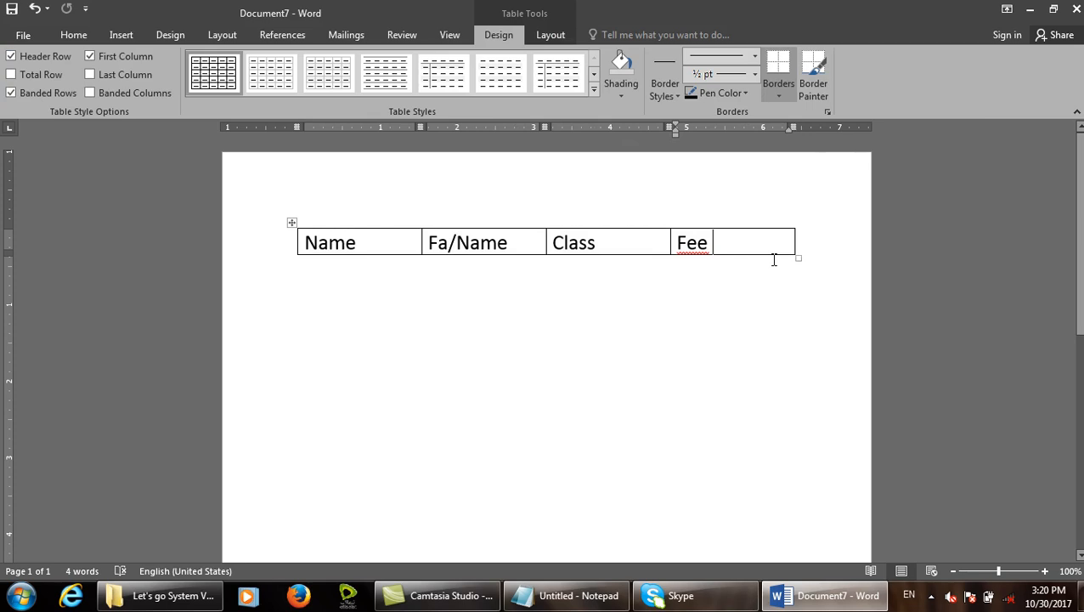
Step: Close the document without saving, start a new blank one and increase the font size to 16
{"action": "key", "text": "ctrl+w"}
{"action": "key", "text": "n"}
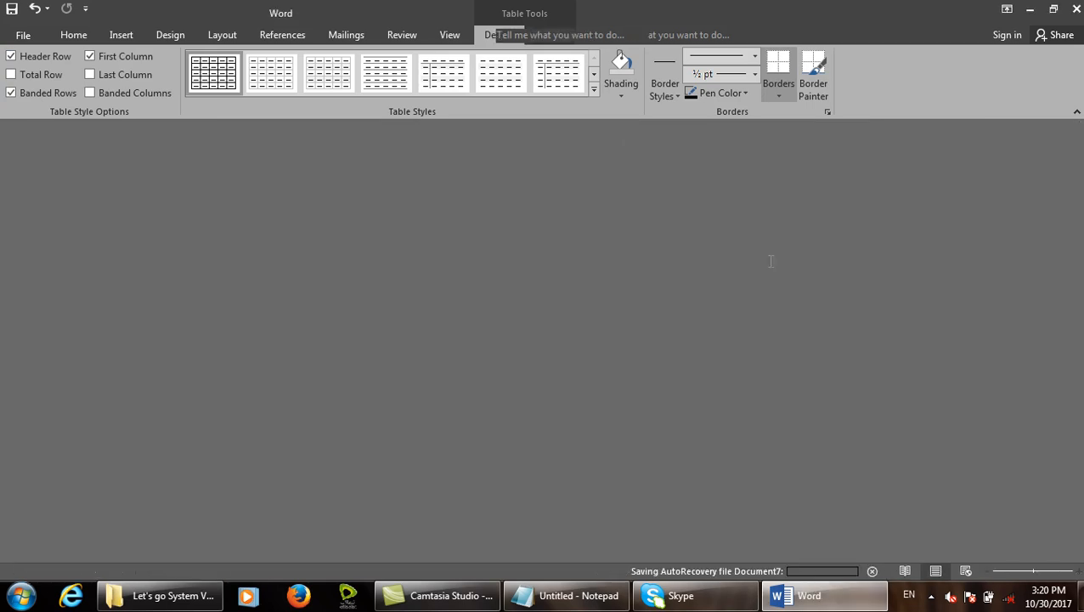
{"action": "key", "text": "ctrl+n"}
{"action": "key", "text": "ctrl+shift+period"}
{"action": "key", "text": "ctrl+shift+period"}
{"action": "key", "text": "ctrl+shift+period"}
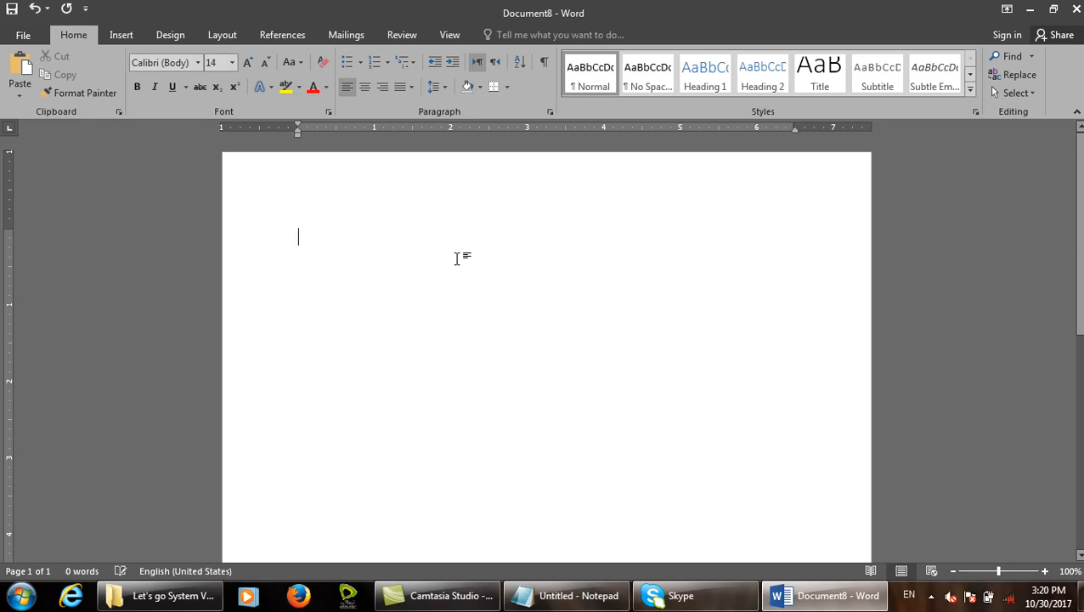
Step: Write the line "Name", "Class", "Fee", "country" with the words separated by tabs
{"action": "type", "text": "Name"}
{"action": "key", "text": "Tab"}
{"action": "type", "text": "Fa."}
{"action": "key", "text": "BackSpace"}
{"action": "key", "text": "BackSpace"}
{"action": "key", "text": "BackSpace"}
{"action": "type", "text": "Class Fee\t"}
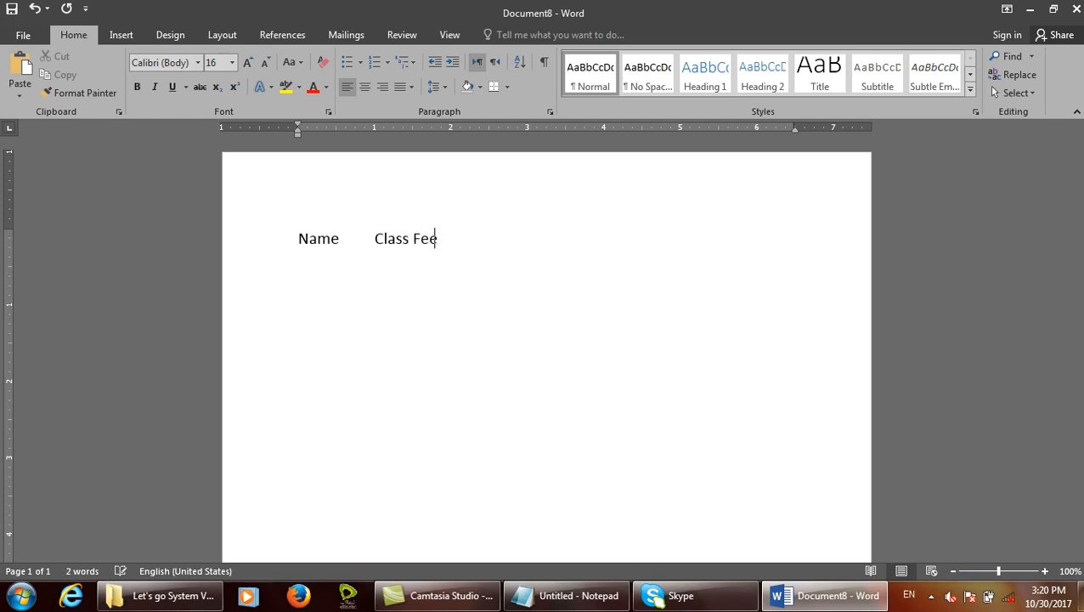
{"action": "type", "text": "country"}
Step: Convert the tab-separated line into a one-row table with 4 columns, separating the text at tabs
{"action": "left_click", "coordinate": [225, 240]}
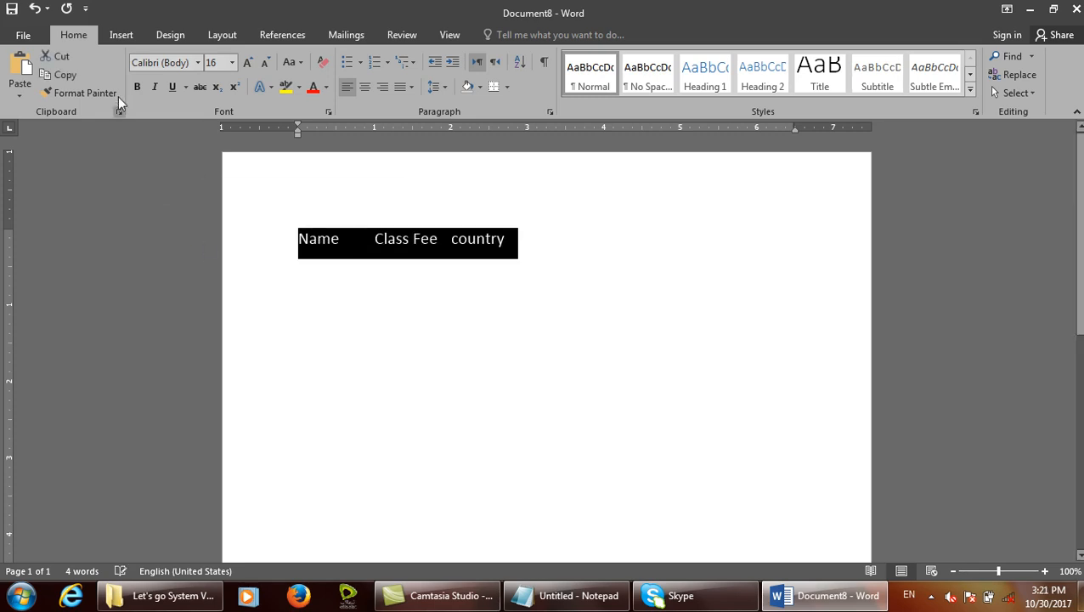
{"action": "left_click", "coordinate": [119, 34]}
{"action": "left_click", "coordinate": [104, 81]}
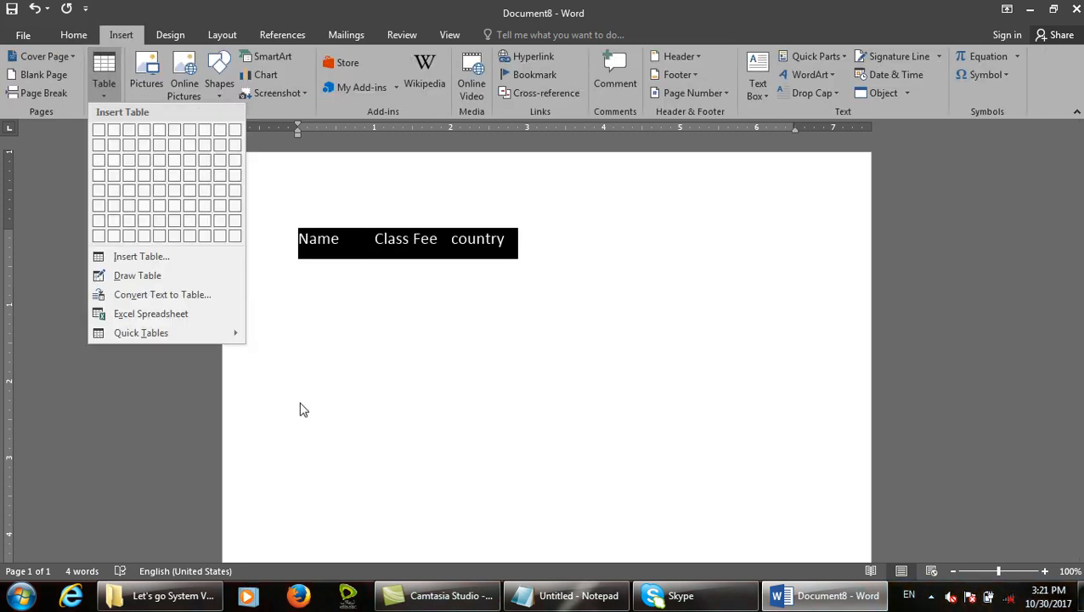
{"action": "left_click", "coordinate": [153, 289]}
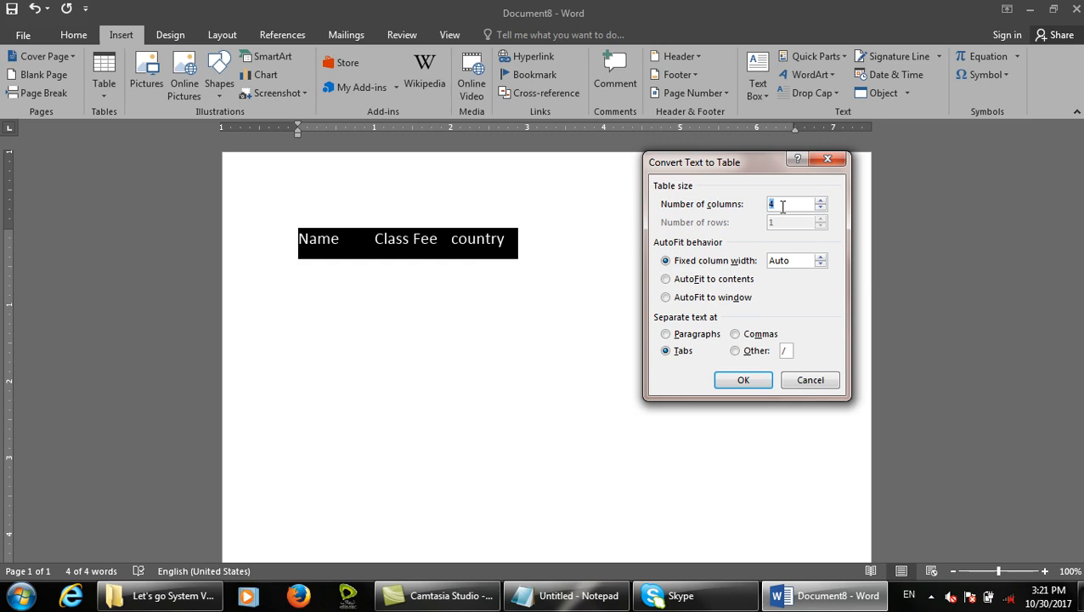
{"action": "left_click", "coordinate": [748, 384]}
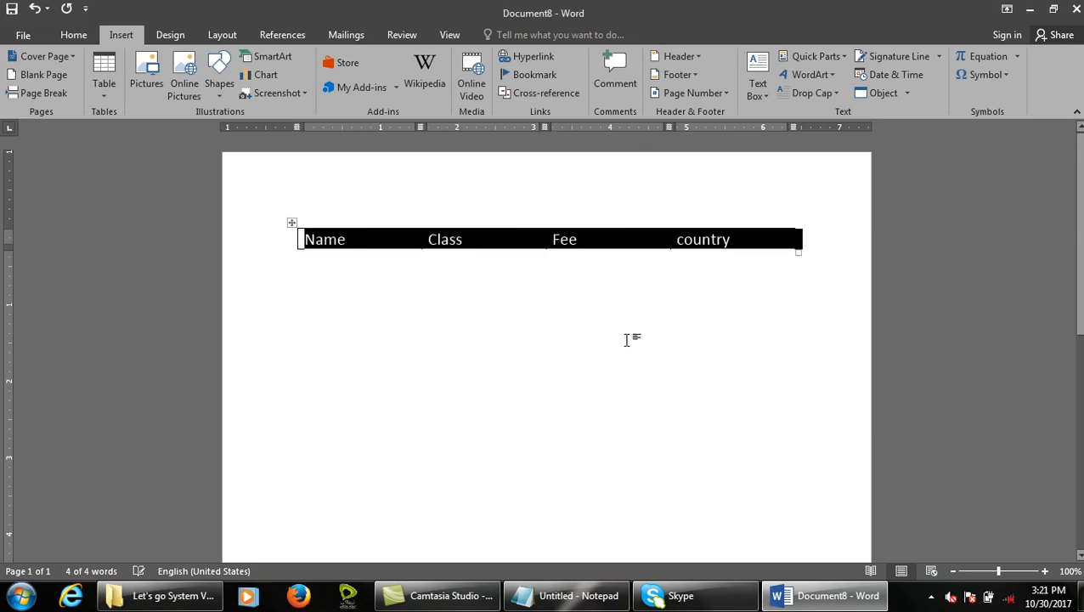
{"action": "left_click", "coordinate": [753, 244]}
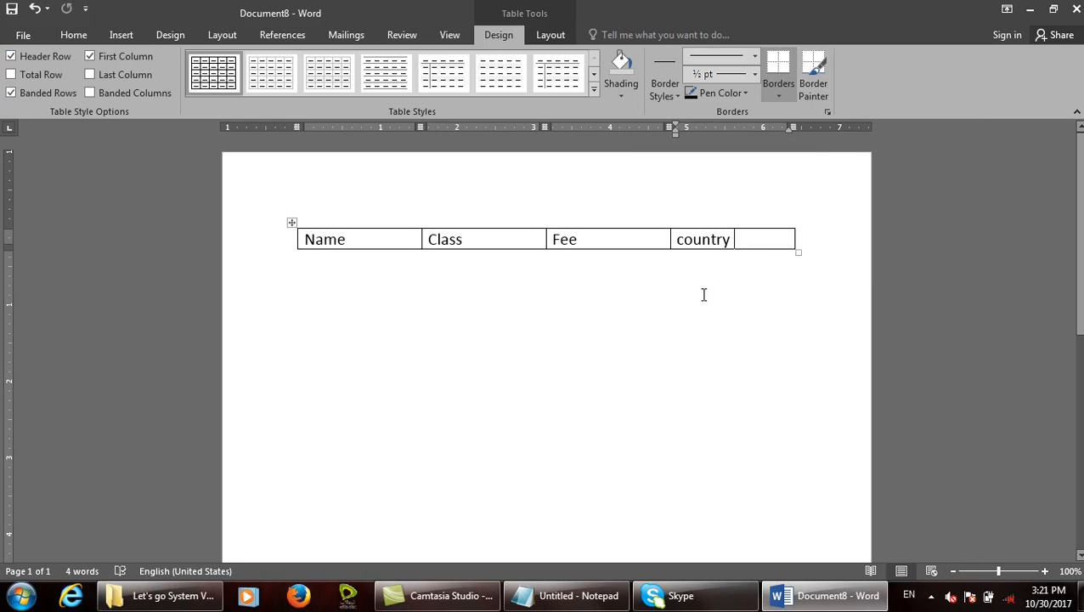
Step: Close the document without saving and start a new blank document with the font size set to 16
{"action": "key", "text": "ctrl+w"}
{"action": "key", "text": "n"}
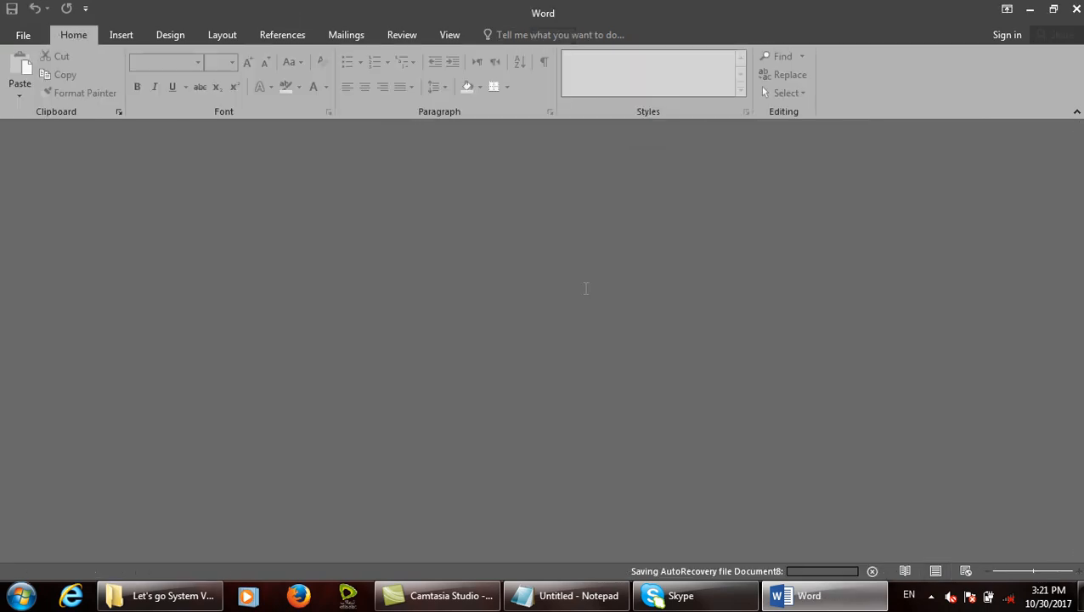
{"action": "key", "text": "ctrl+n"}
{"action": "type", "text": "n"}
{"action": "key", "text": "BackSpace"}
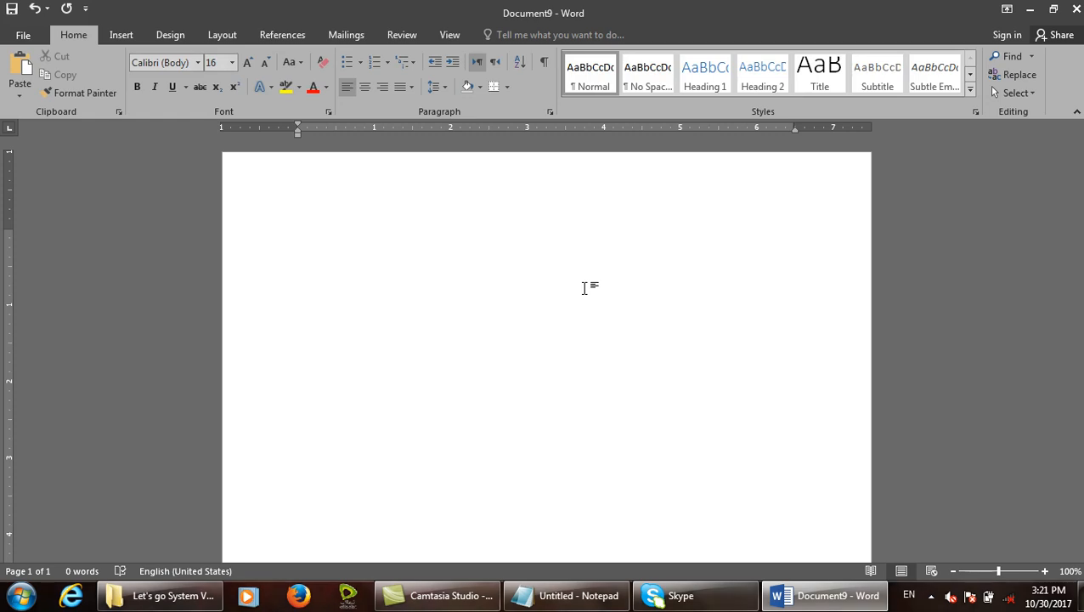
Step: Write "Name", "Class", "Fee" and "Country" as four separate paragraphs in the blank document
{"action": "type", "text": "Name"}
{"action": "key", "text": "Return"}
{"action": "type", "text": "Class"}
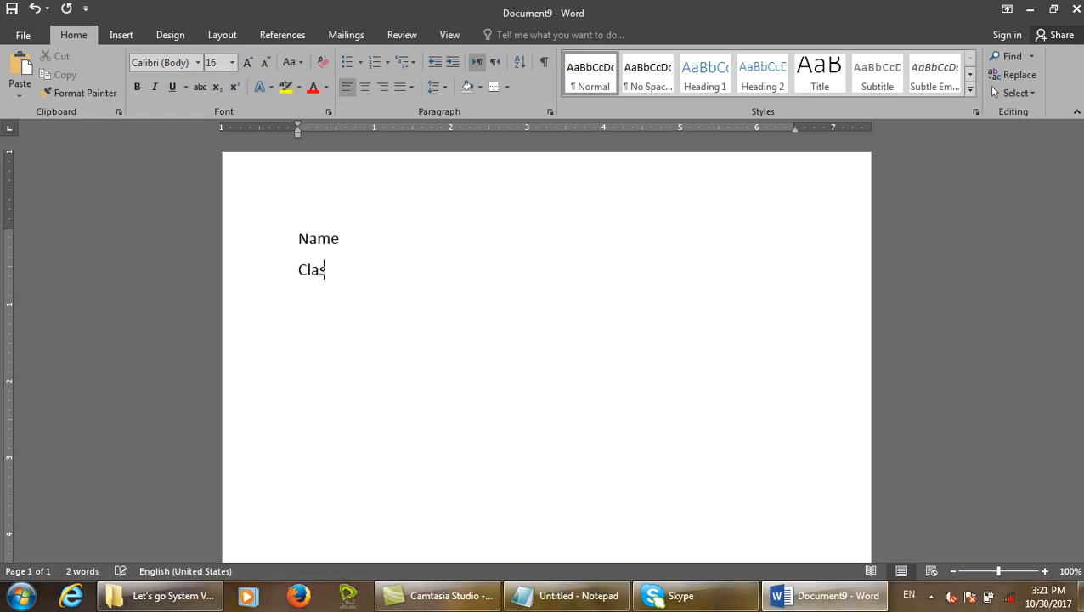
{"action": "key", "text": "Return"}
{"action": "type", "text": "Fee Country"}
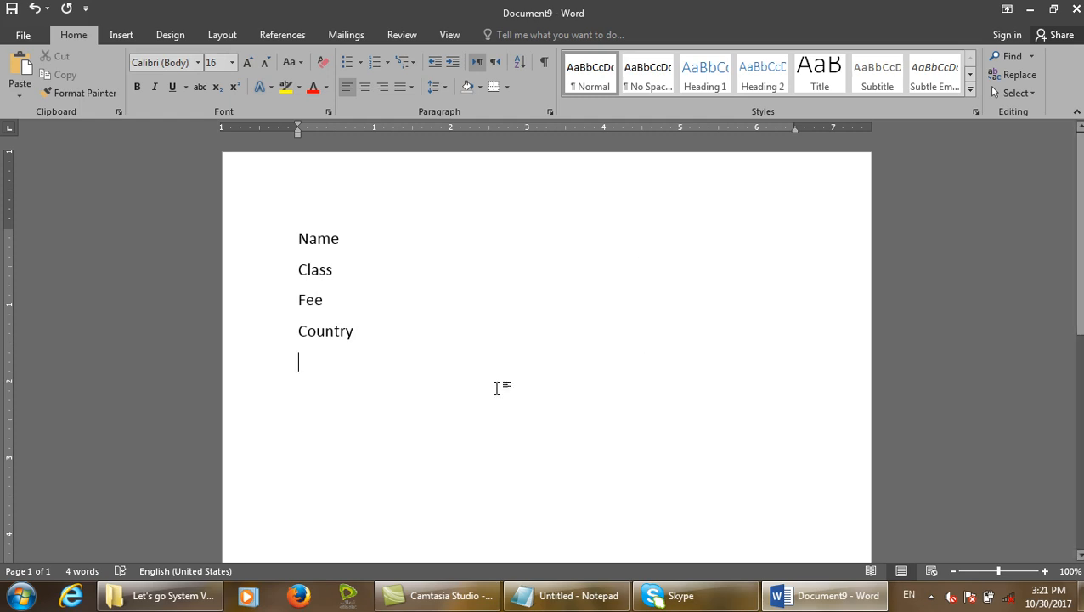
Step: Convert the four paragraphs into a one-column table, separating the text at paragraphs
{"action": "left_click_drag", "start_coordinate": [499, 387], "coordinate": [231, 234]}
{"action": "left_click", "coordinate": [120, 35]}
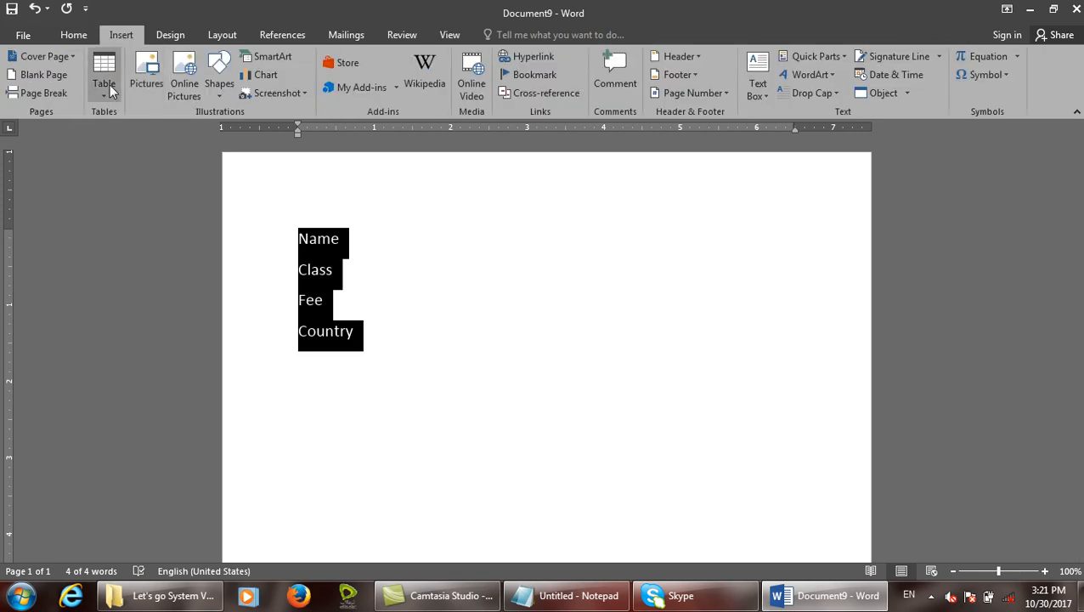
{"action": "left_click", "coordinate": [106, 85]}
{"action": "left_click", "coordinate": [157, 293]}
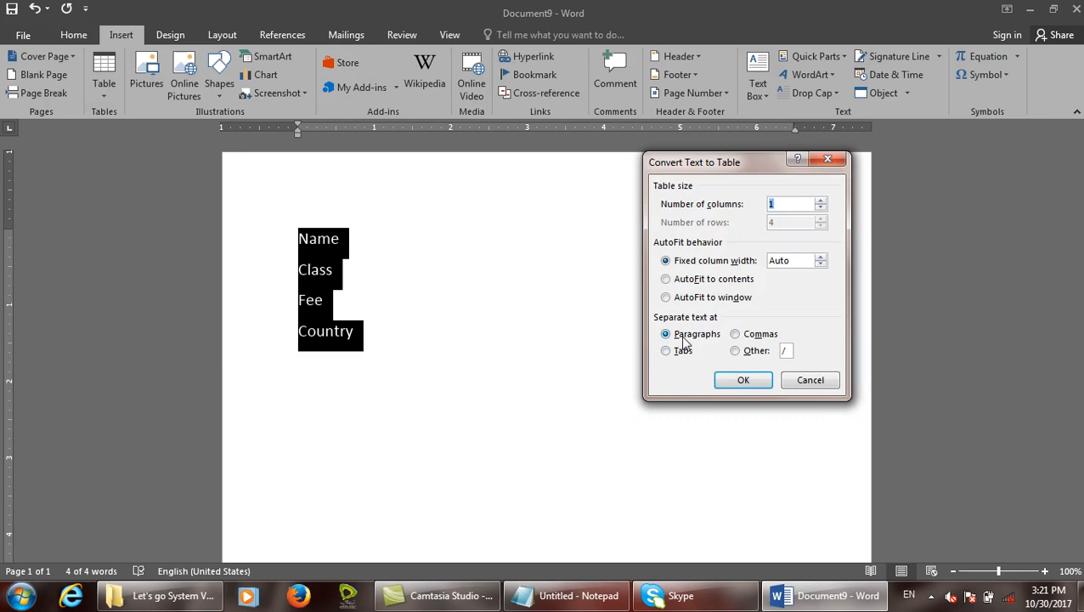
{"action": "left_click", "coordinate": [754, 381]}
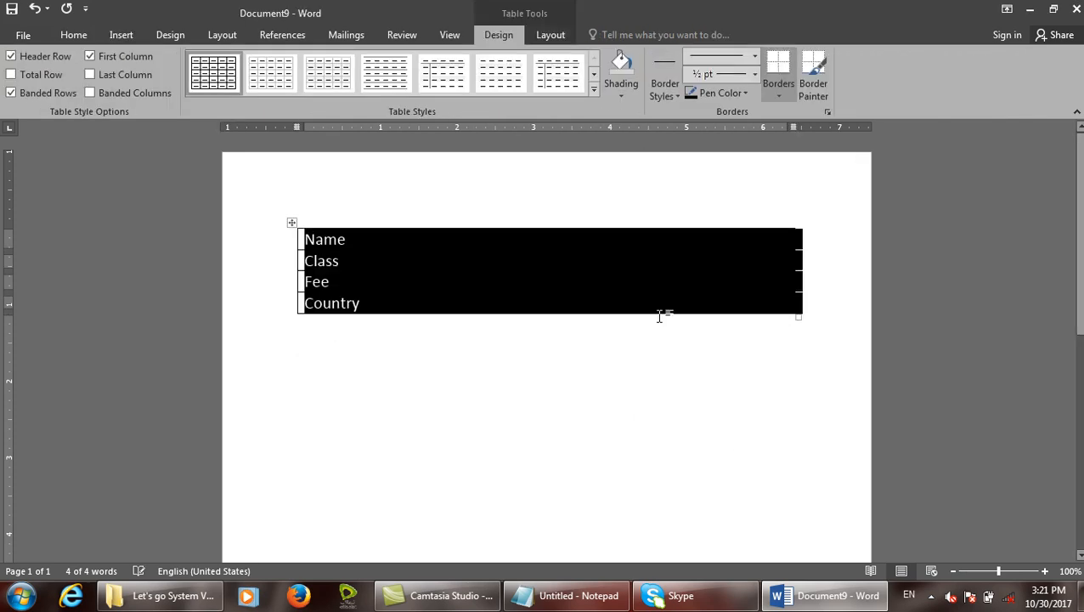
{"action": "left_click", "coordinate": [660, 309]}
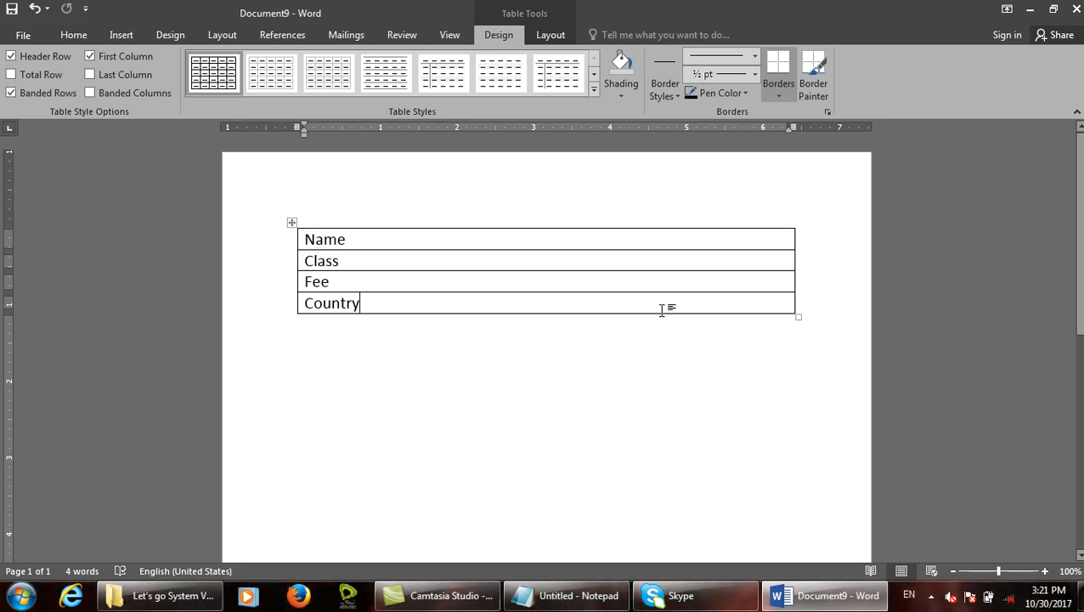
Step: Start a new blank document with font size 16 and write the line "Name$Class$Fee$country"
{"action": "key", "text": "ctrl+n"}
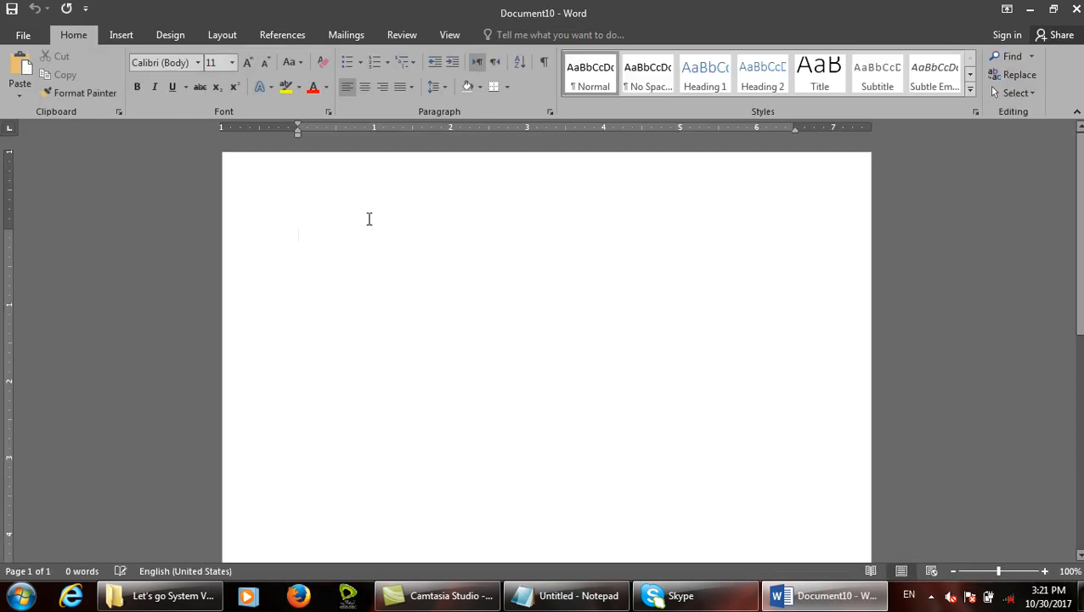
{"action": "type", "text": "Name$"}
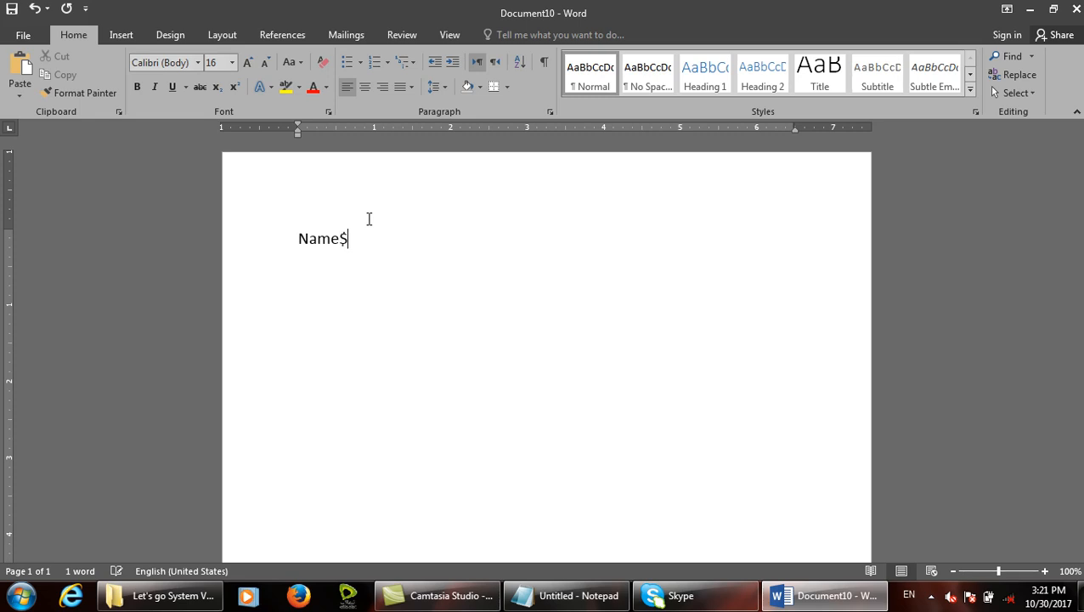
{"action": "type", "text": "Class$Fee$country"}
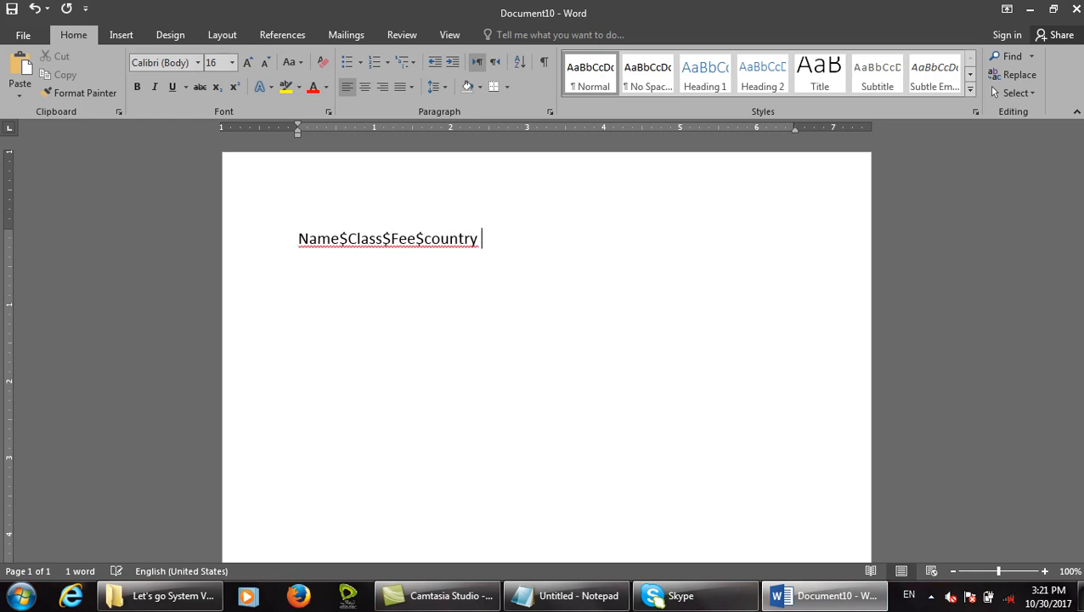
Step: Convert the dollar-separated line into a table with 4 columns, separating the text at the custom character "$"
{"action": "left_click", "coordinate": [285, 255]}
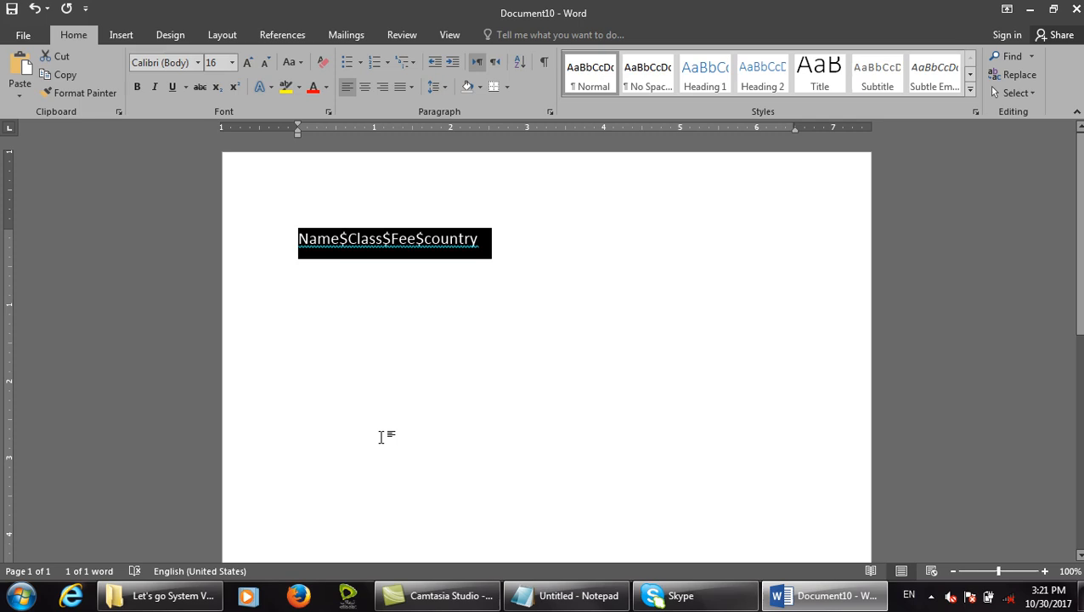
{"action": "left_click", "coordinate": [121, 35]}
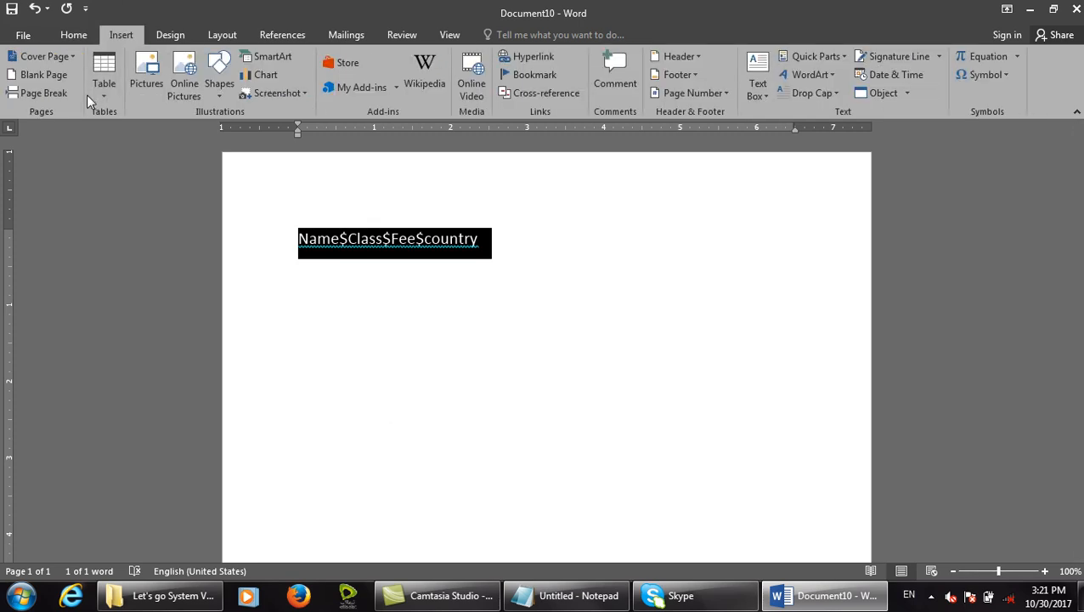
{"action": "left_click", "coordinate": [94, 95]}
{"action": "left_click", "coordinate": [154, 292]}
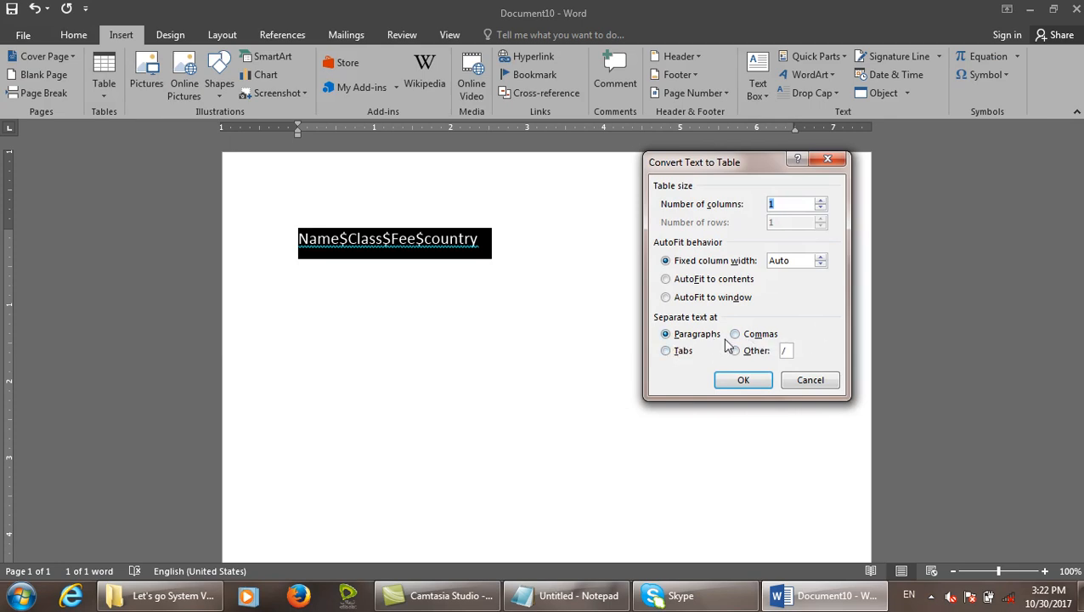
{"action": "left_click", "coordinate": [753, 351]}
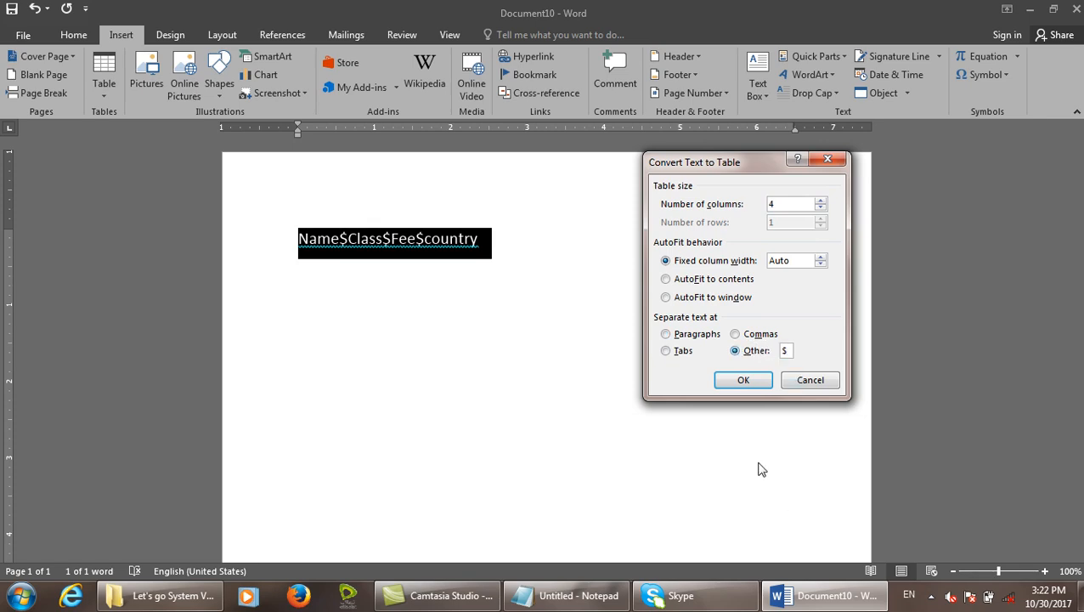
{"action": "left_click", "coordinate": [821, 200]}
{"action": "left_click", "coordinate": [820, 200]}
{"action": "left_click", "coordinate": [821, 201]}
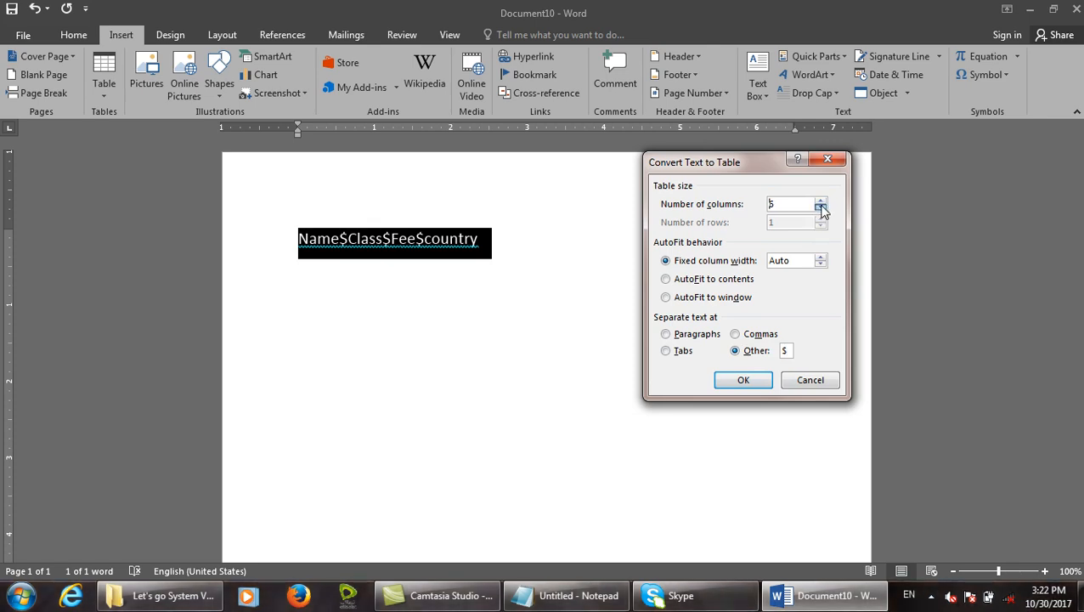
{"action": "left_click", "coordinate": [743, 380]}
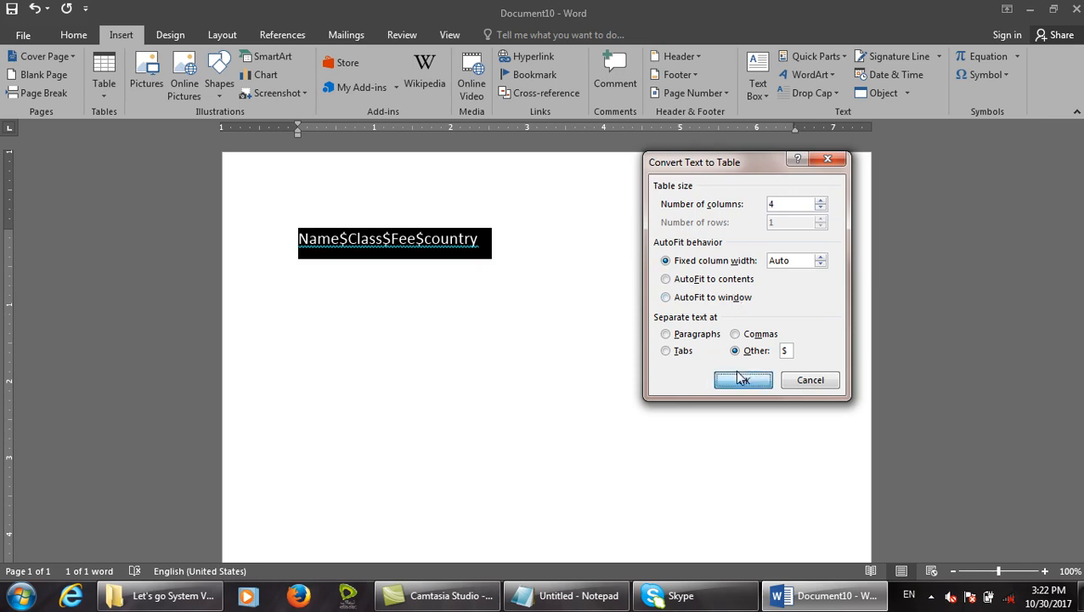
{"action": "left_click", "coordinate": [751, 237]}
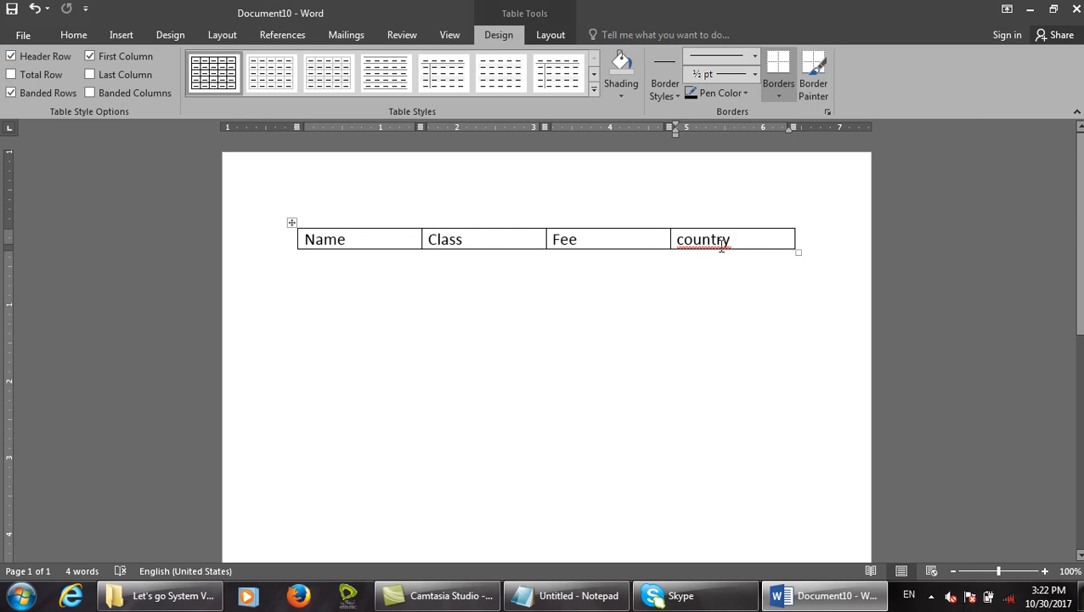
{"action": "left_click", "coordinate": [128, 40]}
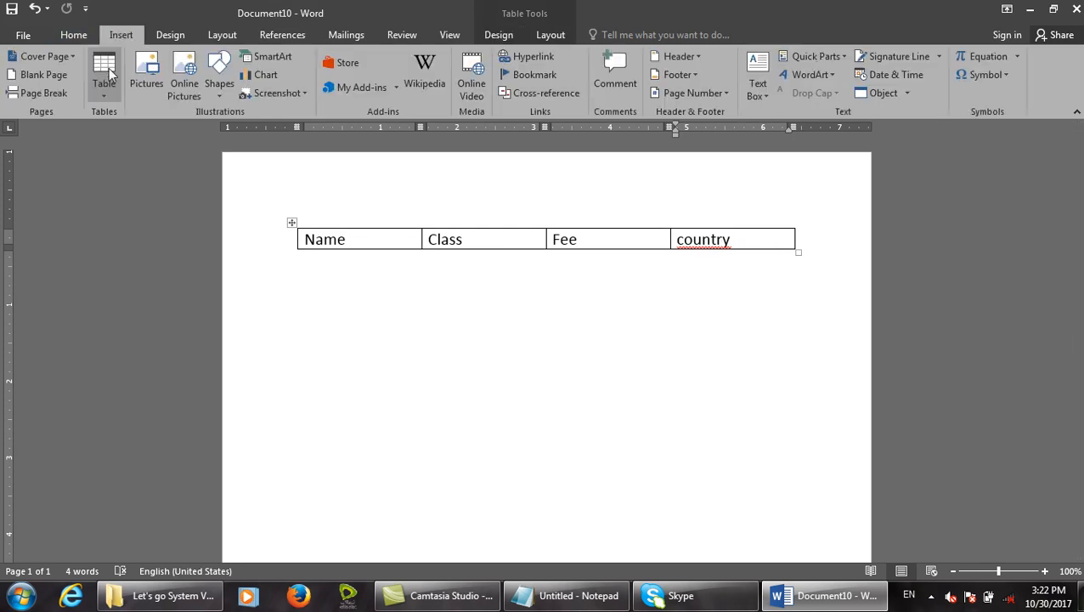
{"action": "left_click", "coordinate": [104, 82]}
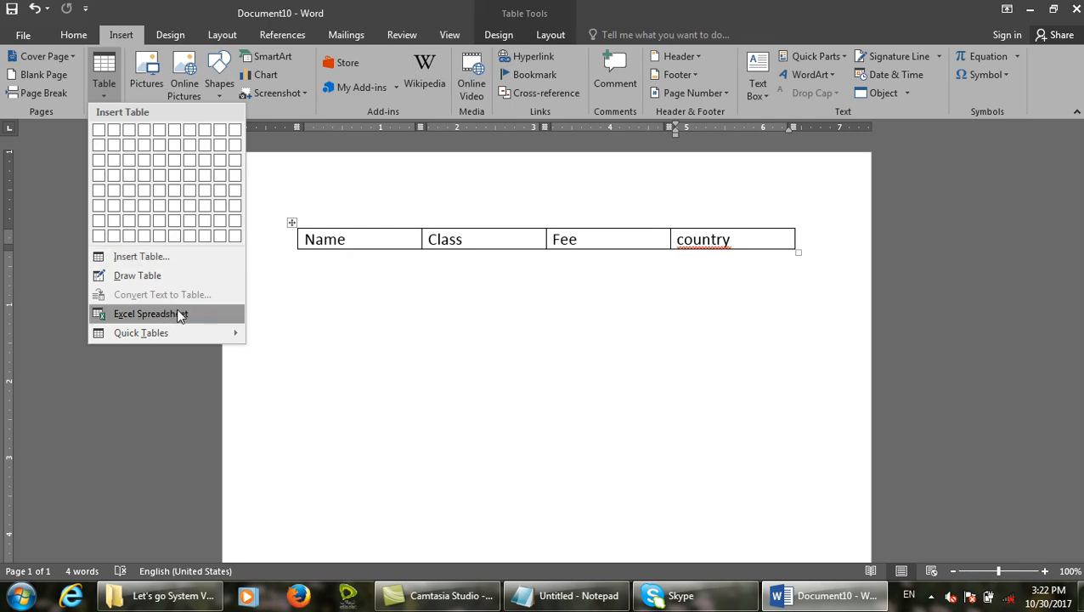
{"action": "left_click", "coordinate": [405, 342]}
Step: Launch Excel with a blank workbook, select the range C1:N20 to examine the cell grid, and close Excel
{"action": "key", "text": "super+r"}
{"action": "type", "text": "excel"}
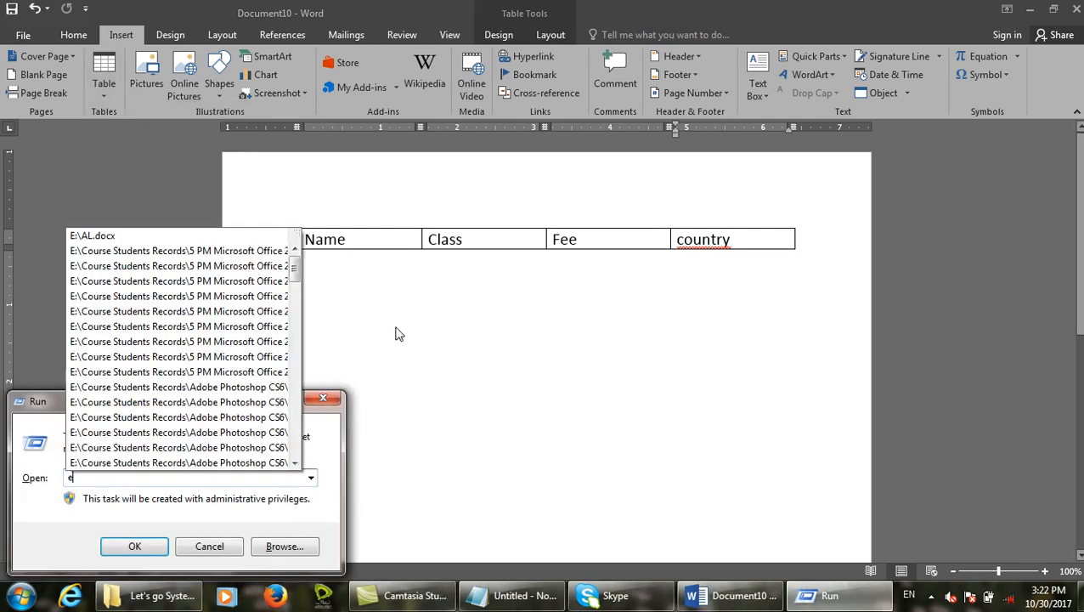
{"action": "key", "text": "Return"}
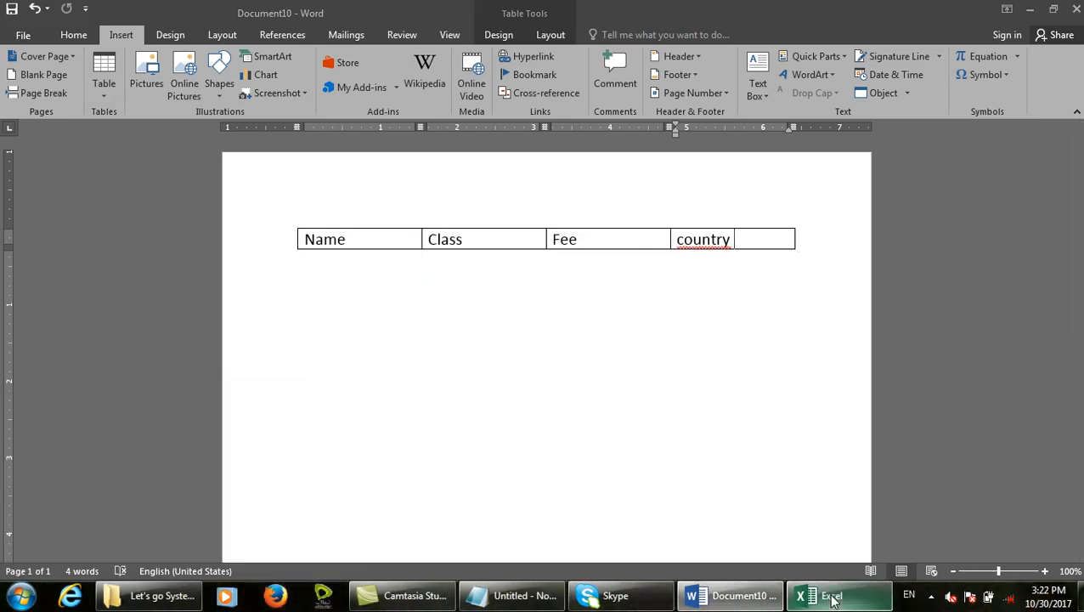
{"action": "left_click", "coordinate": [832, 599]}
{"action": "left_click", "coordinate": [518, 242]}
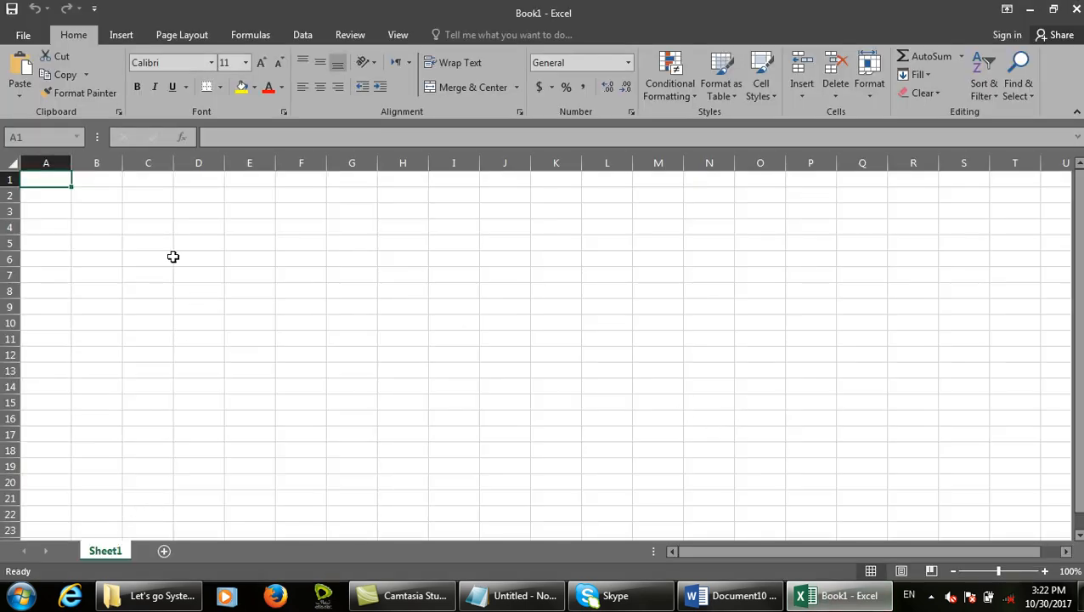
{"action": "left_click_drag", "start_coordinate": [166, 182], "coordinate": [700, 477]}
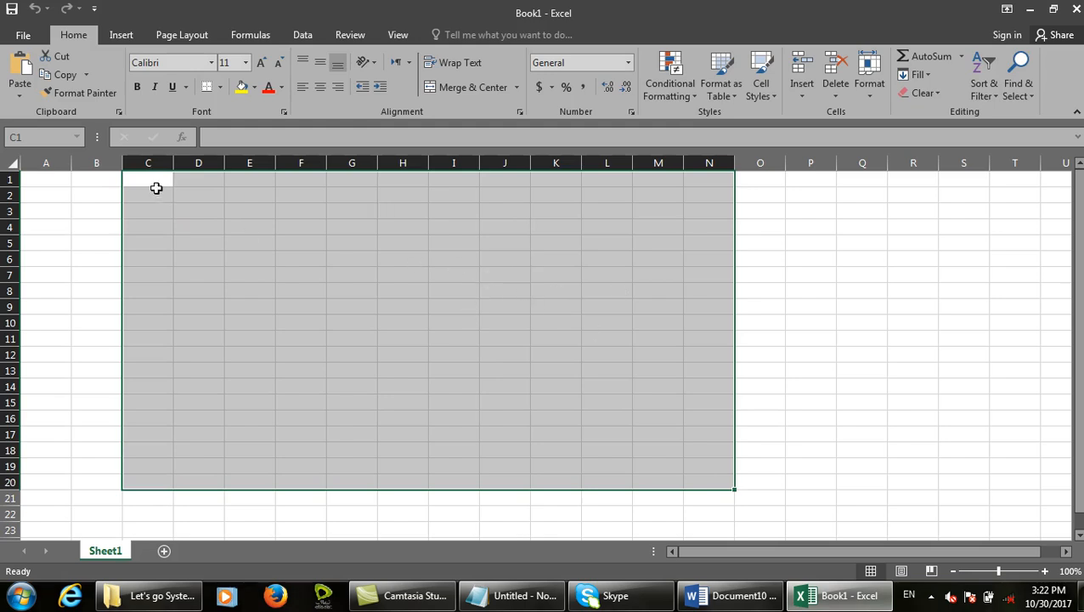
{"action": "left_click", "coordinate": [1074, 8]}
Step: Close the Word document without saving and start a new blank one
{"action": "key", "text": "alt+F4"}
{"action": "key", "text": "n"}
{"action": "key", "text": "ctrl+n"}
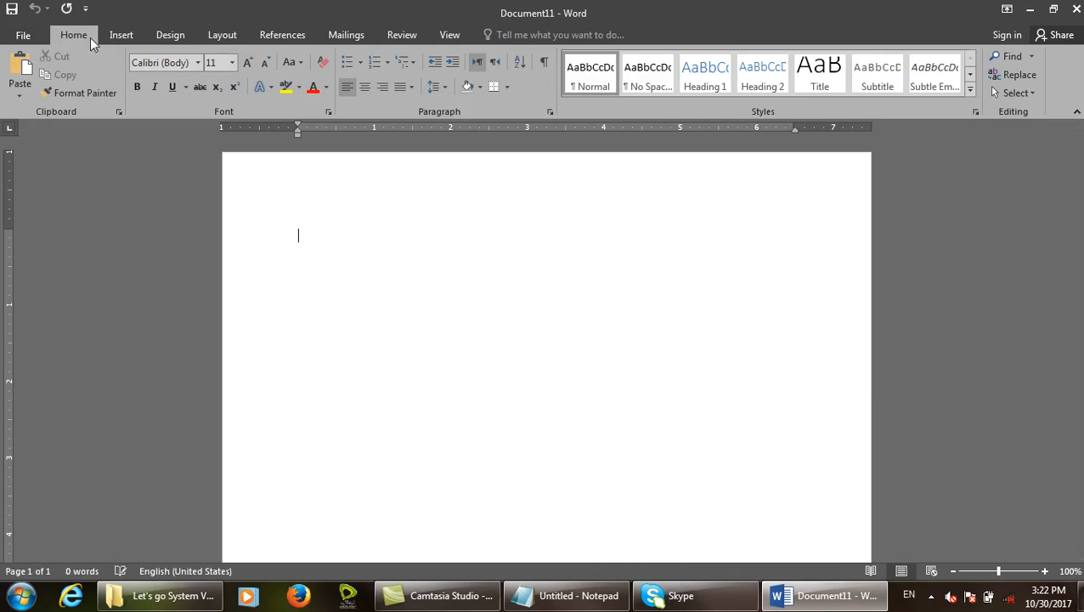
Step: Insert an embedded Excel spreadsheet as a table in the blank document
{"action": "left_click", "coordinate": [120, 34]}
{"action": "left_click", "coordinate": [115, 92]}
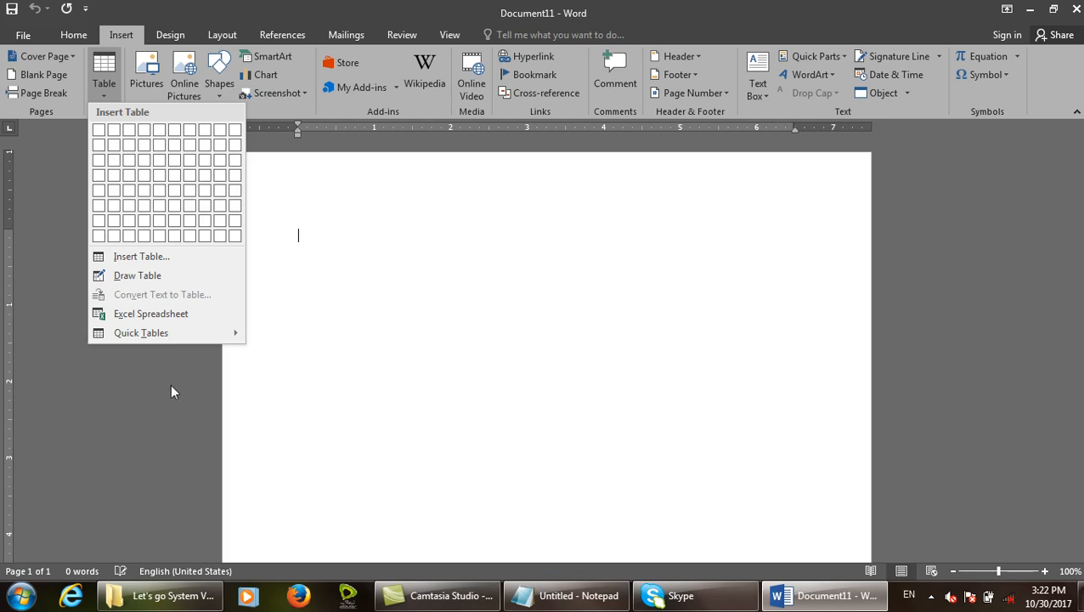
{"action": "left_click", "coordinate": [170, 309]}
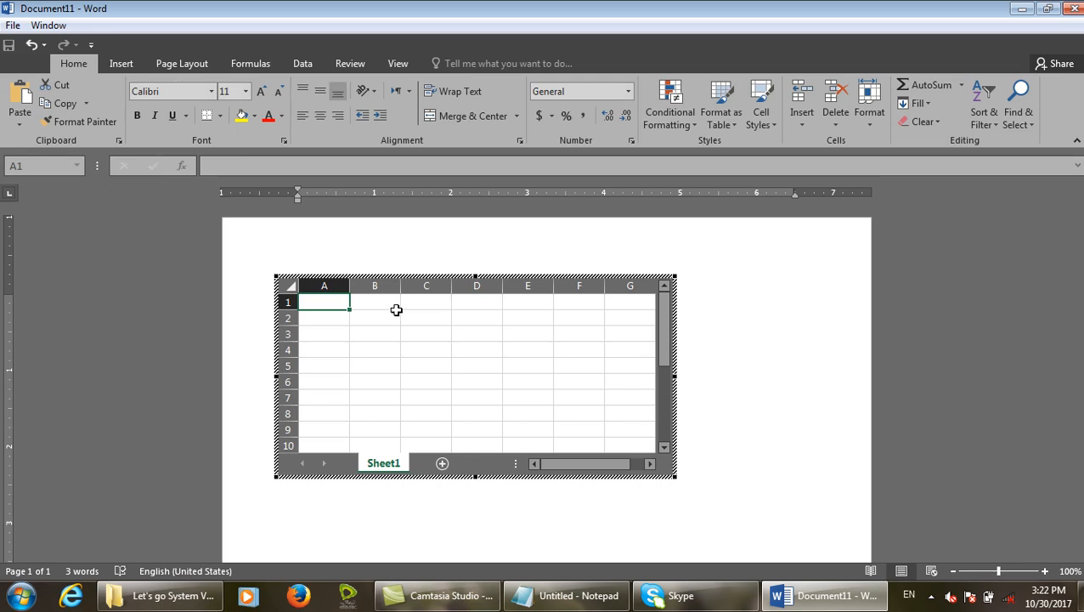
Step: Fill row 1 of the embedded sheet with the headings "Name", "Fa/Name", "class", "Fee" and "Country", and return to the document
{"action": "type", "text": "Name"}
{"action": "key", "text": "Tab"}
{"action": "type", "text": "fA/"}
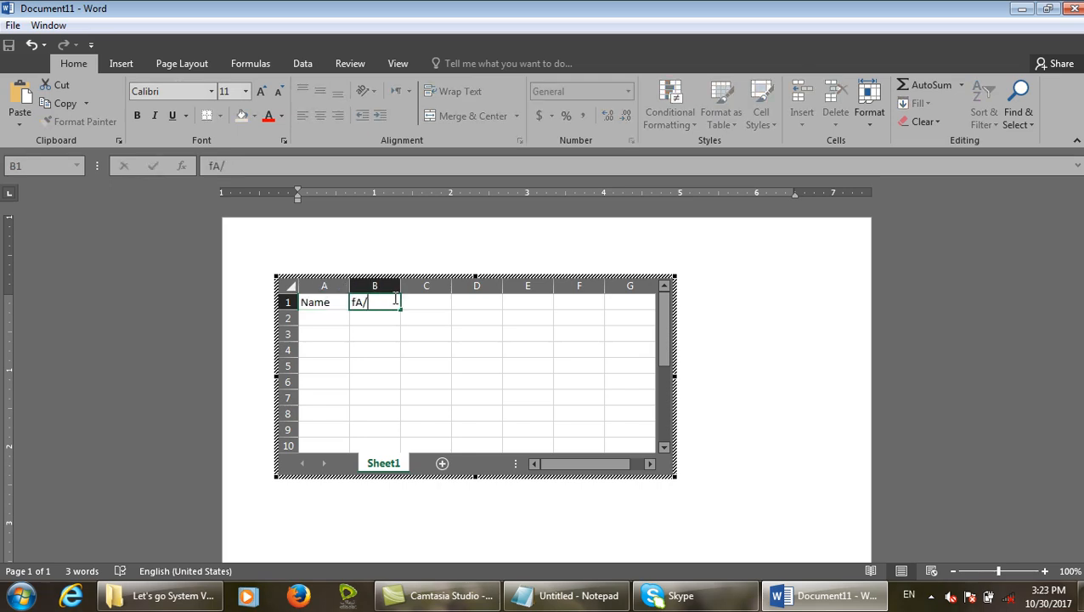
{"action": "key", "text": "BackSpace"}
{"action": "key", "text": "BackSpace"}
{"action": "key", "text": "BackSpace"}
{"action": "type", "text": "Fa/Name"}
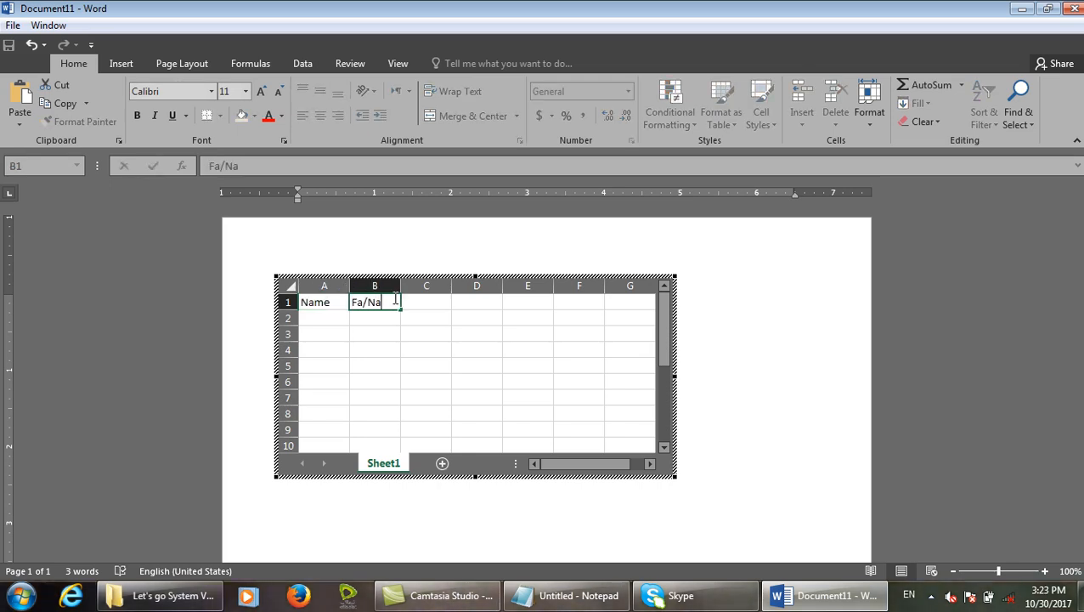
{"action": "key", "text": "Tab"}
{"action": "type", "text": "class"}
{"action": "key", "text": "Tab"}
{"action": "type", "text": "Fee"}
{"action": "key", "text": "Tab"}
{"action": "type", "text": "C"}
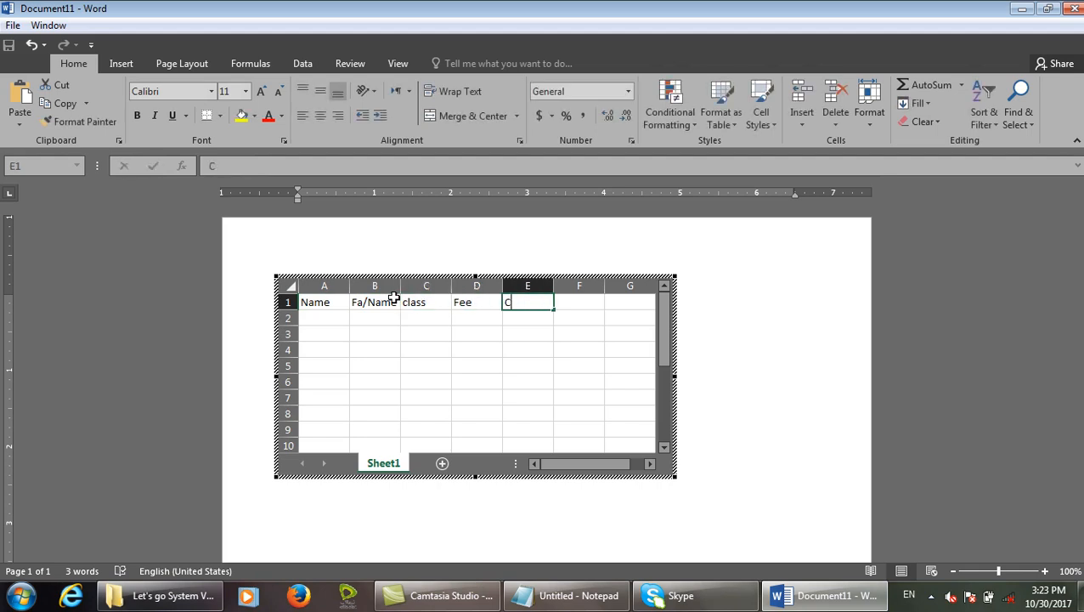
{"action": "type", "text": "ountry"}
{"action": "key", "text": "Tab"}
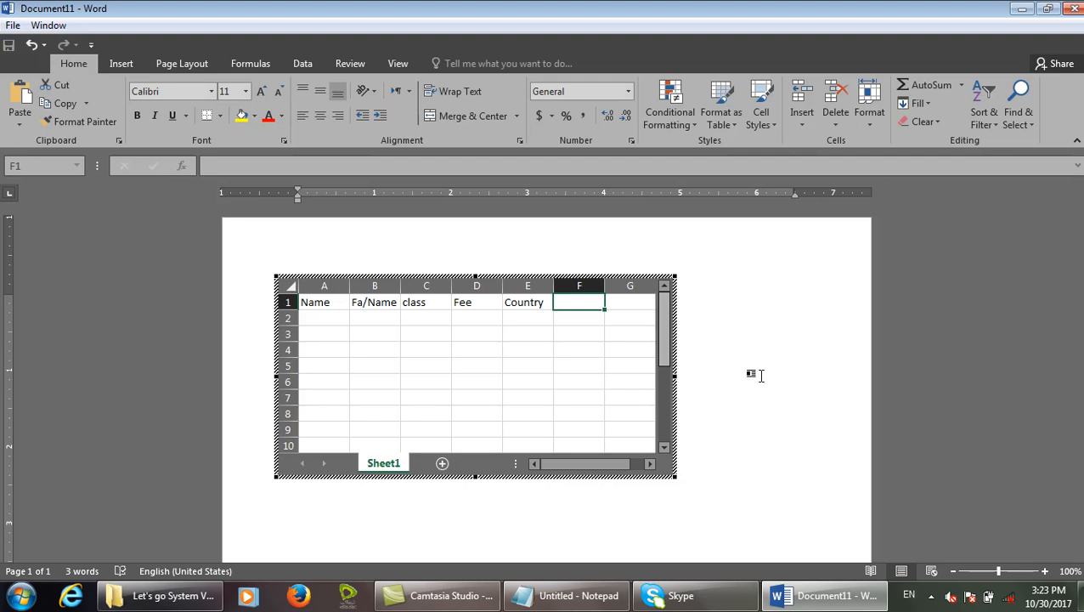
{"action": "left_click", "coordinate": [816, 348]}
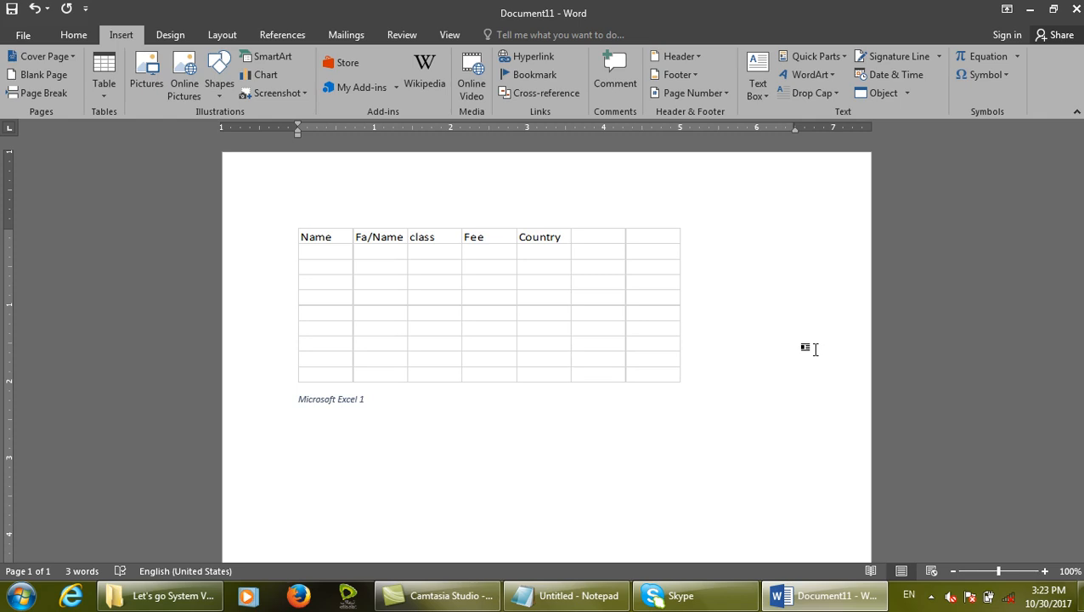
Step: Reopen the embedded spreadsheet for editing, enter a person's first name in cell A2, and return to the document
{"action": "double_click", "coordinate": [470, 281]}
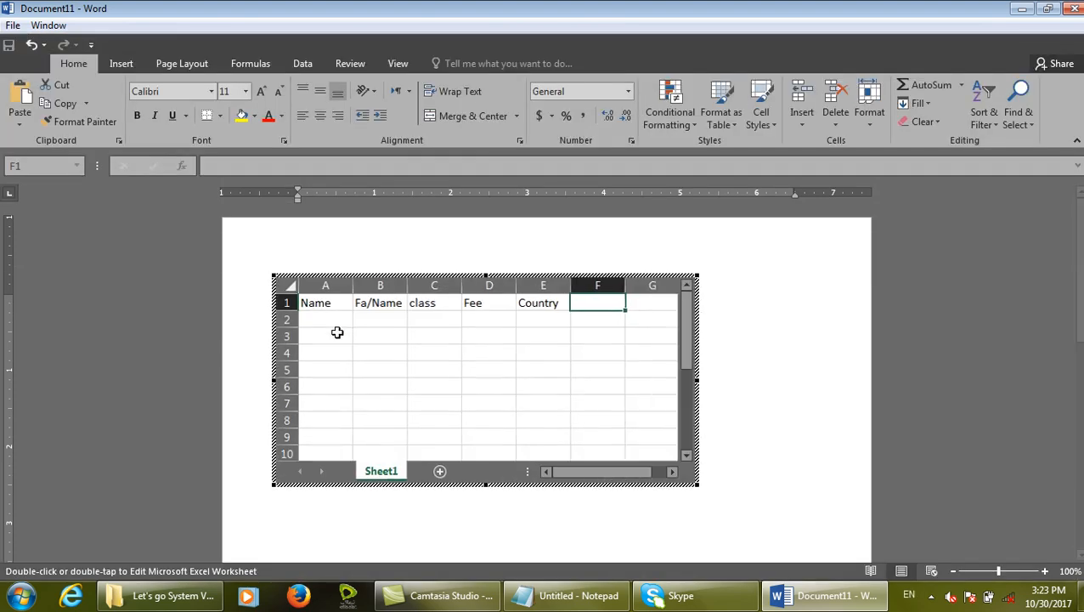
{"action": "left_click", "coordinate": [332, 318]}
{"action": "type", "text": "Ahmad"}
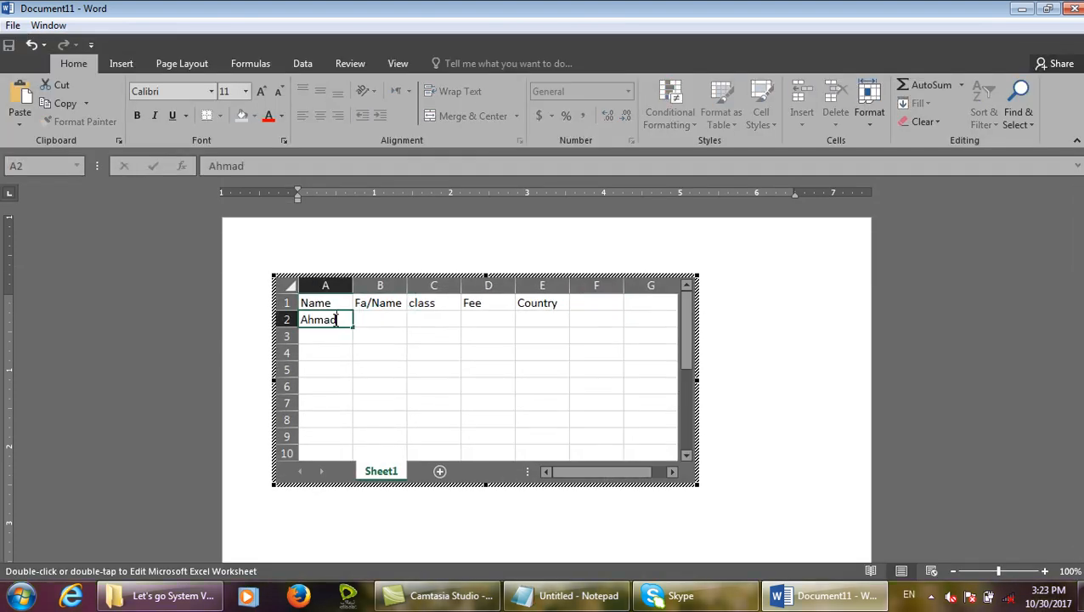
{"action": "left_click", "coordinate": [832, 319]}
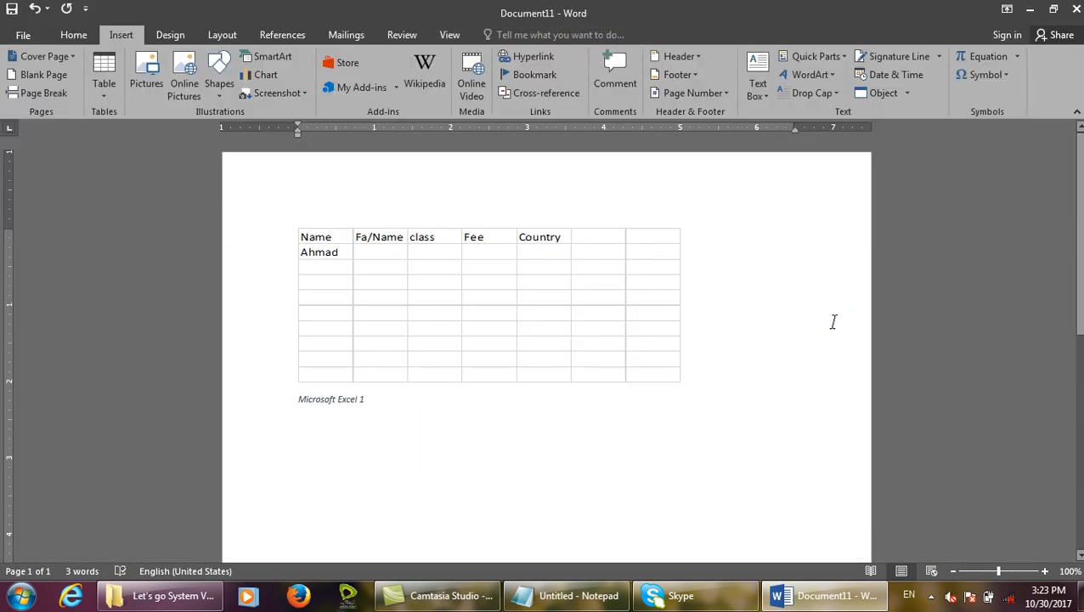
Step: Close the document with the embedded spreadsheet without saving and start a new blank one
{"action": "left_click", "coordinate": [104, 75]}
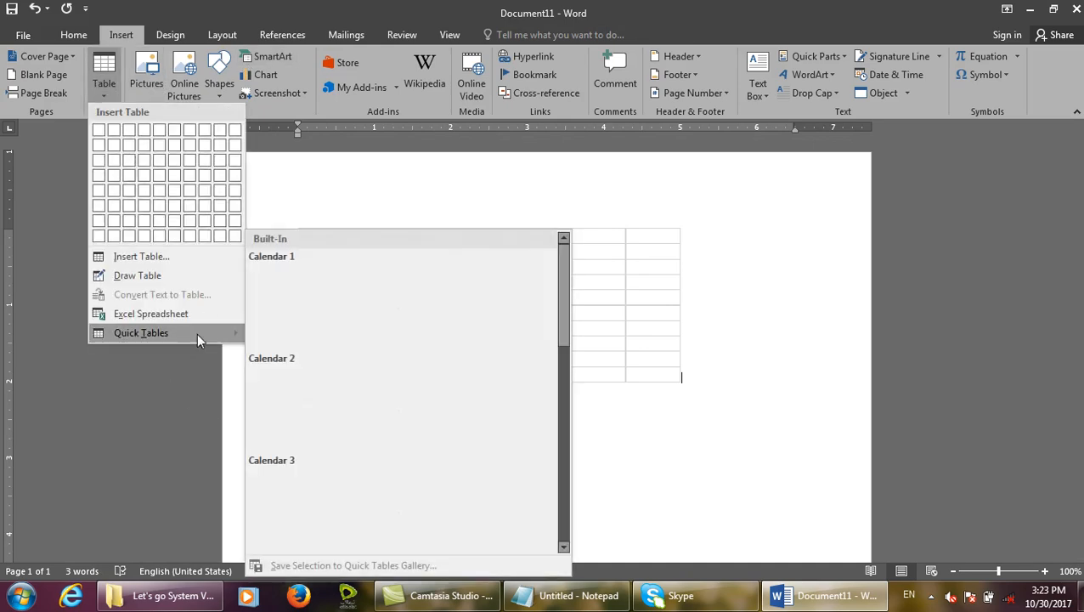
{"action": "left_click", "coordinate": [743, 330]}
{"action": "key", "text": "alt+F4"}
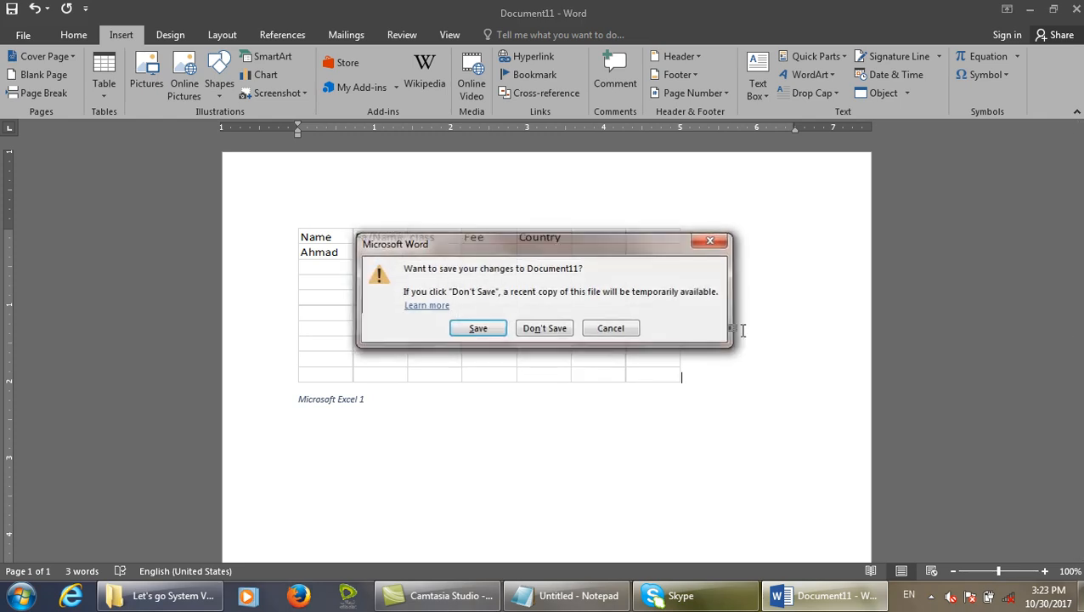
{"action": "key", "text": "n"}
{"action": "key", "text": "ctrl+n"}
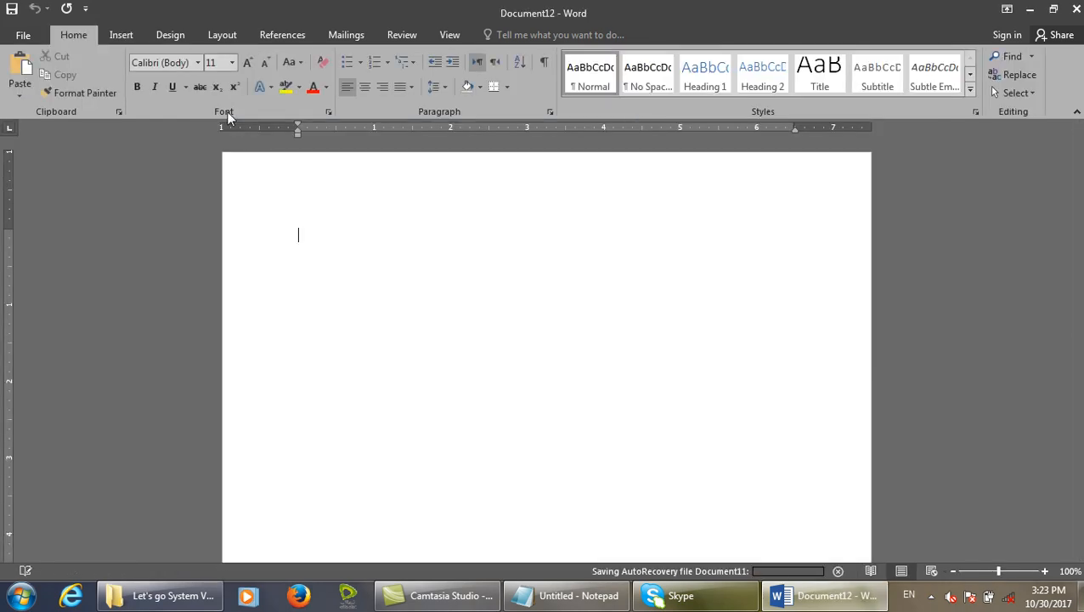
Step: Insert the built-in quick table "With Subheads 2" into the blank document
{"action": "left_click", "coordinate": [124, 33]}
{"action": "left_click", "coordinate": [105, 84]}
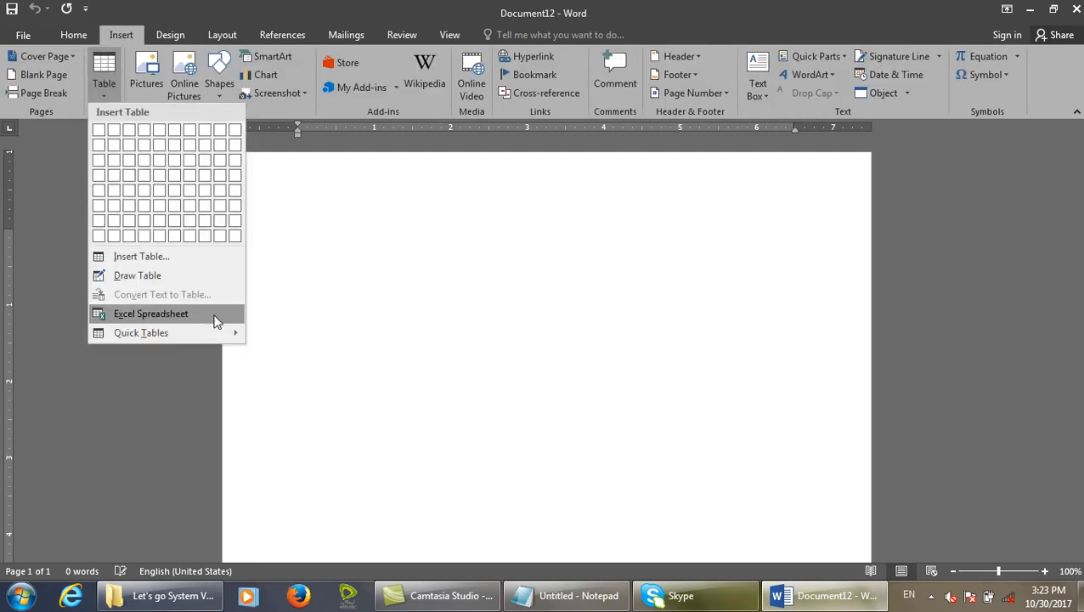
{"action": "mouse_move", "coordinate": [213, 333]}
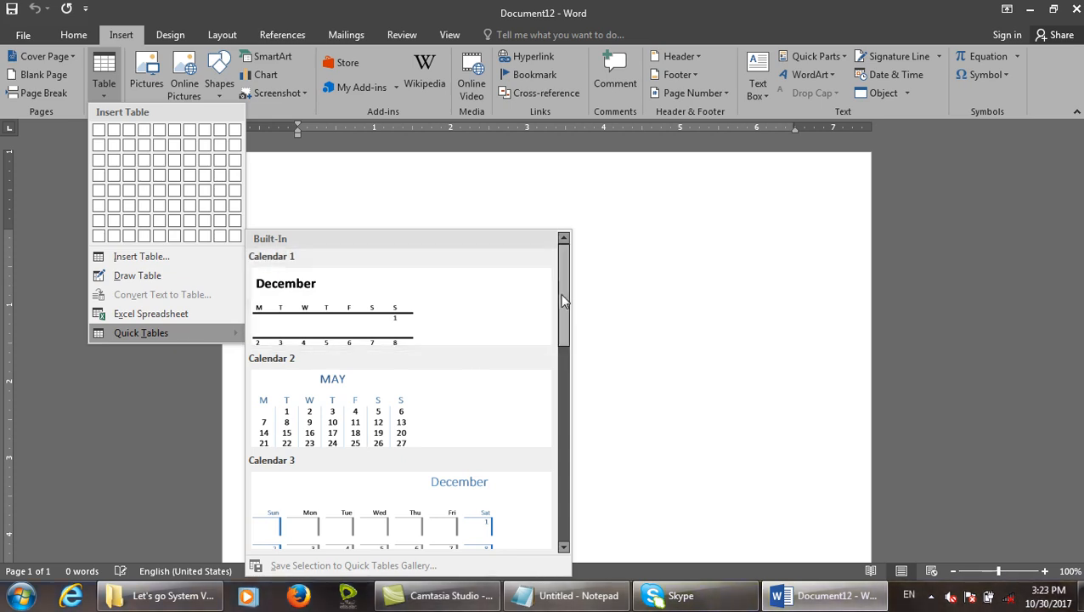
{"action": "left_click_drag", "start_coordinate": [564, 316], "coordinate": [569, 374]}
{"action": "left_click_drag", "start_coordinate": [568, 452], "coordinate": [560, 519]}
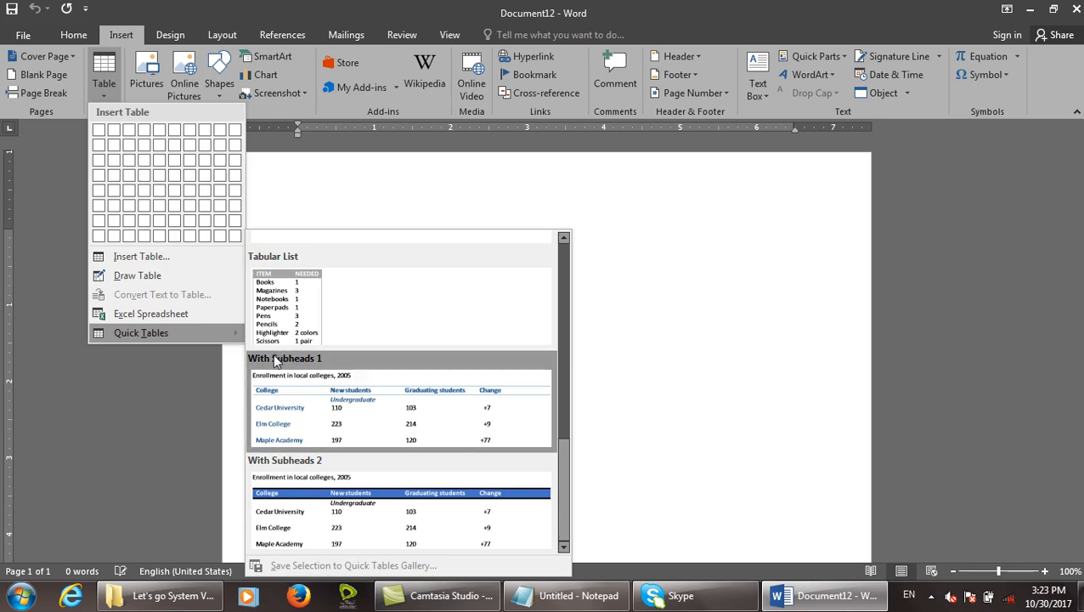
{"action": "left_click_drag", "start_coordinate": [563, 461], "coordinate": [569, 496]}
{"action": "left_click", "coordinate": [474, 502]}
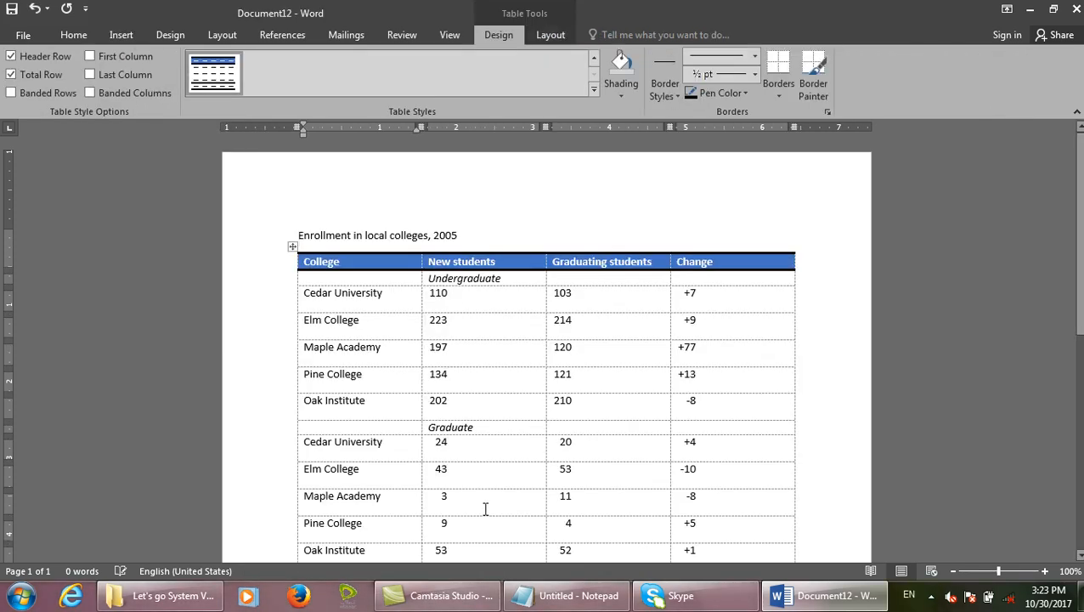
Step: Replace the quick table's column headings with "Name", "Fa/Name", "Class" and "Fee"
{"action": "left_click", "coordinate": [279, 265]}
{"action": "type", "text": "Name"}
{"action": "key", "text": "Tab"}
{"action": "type", "text": "Fa/Name"}
{"action": "key", "text": "Tab"}
{"action": "type", "text": "Class"}
{"action": "key", "text": "shift+Tab"}
{"action": "type", "text": "fee"}
{"action": "key", "text": "ctrl+z"}
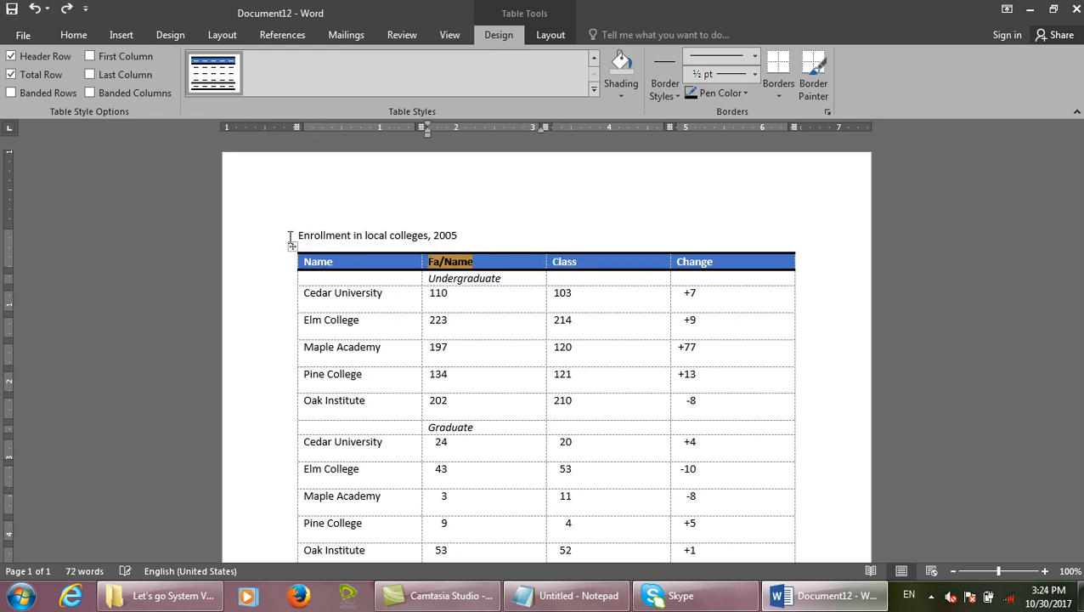
{"action": "key", "text": "Tab"}
{"action": "key", "text": "Tab"}
{"action": "type", "text": "Fe"}
Step: Replace the first row under "Undergraduate" with a student's first name, the father's name, class 10 and fee 4000
{"action": "type", "text": "A"}
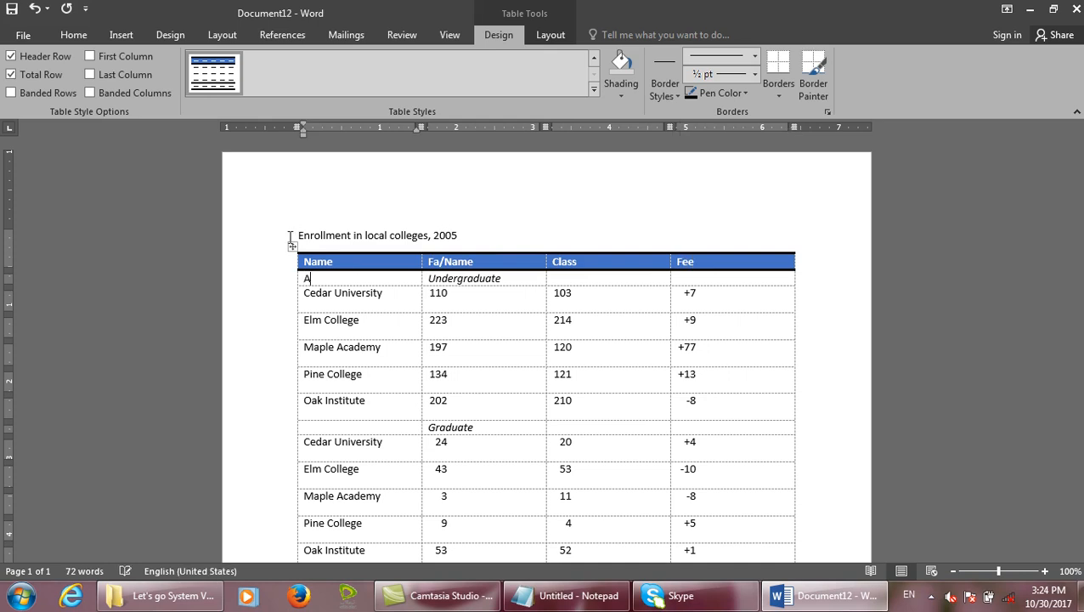
{"action": "key", "text": "Tab"}
{"action": "key", "text": "Tab"}
{"action": "key", "text": "Tab"}
{"action": "type", "text": "A"}
{"action": "key", "text": "Tab"}
{"action": "type", "text": "Khan"}
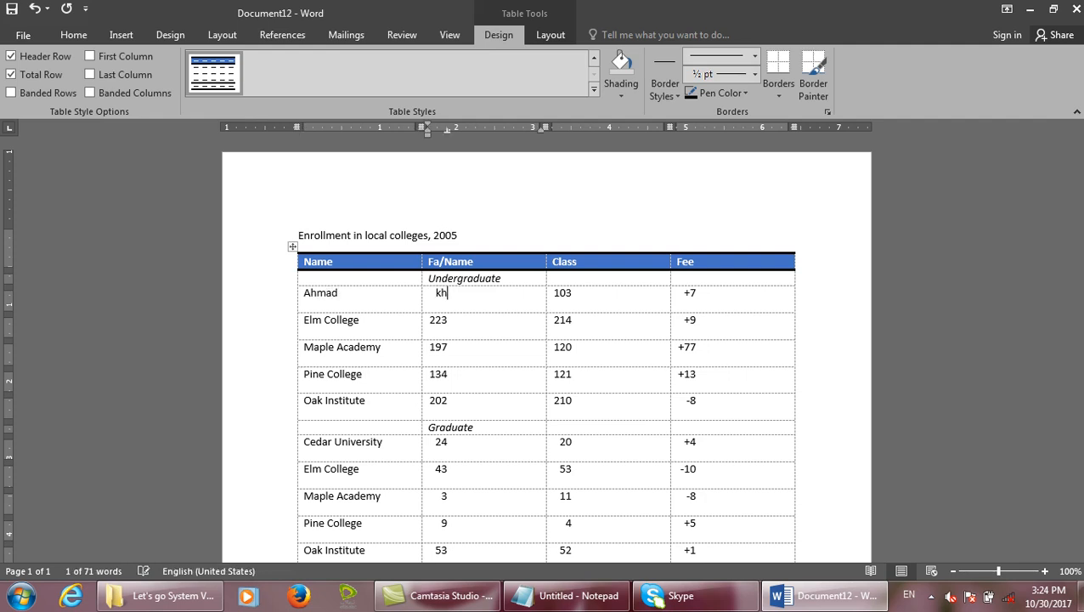
{"action": "key", "text": "Tab"}
{"action": "type", "text": "10"}
{"action": "key", "text": "Tab"}
{"action": "type", "text": "40"}
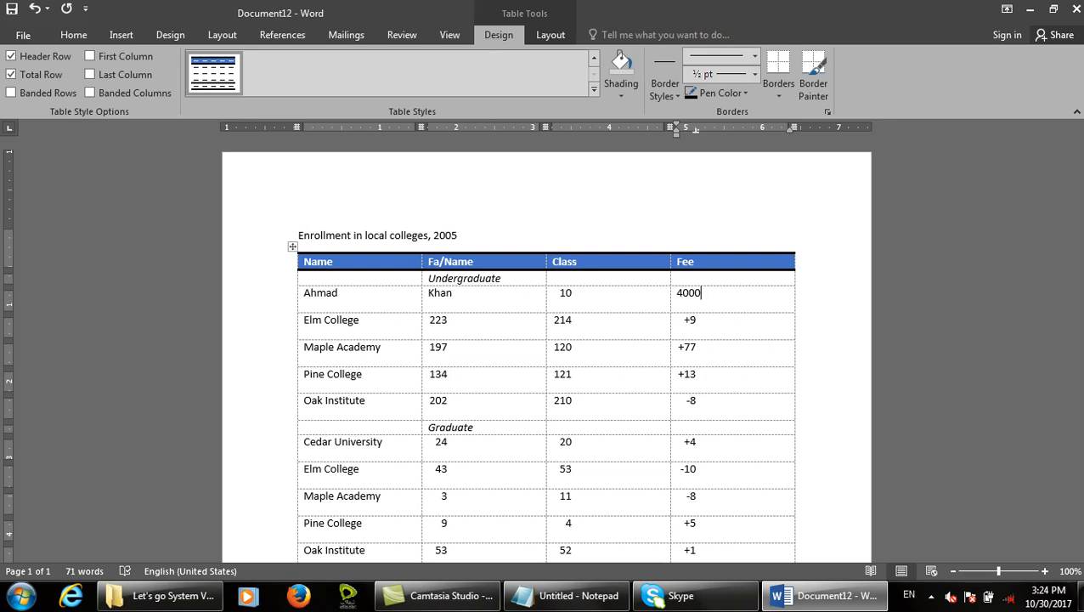
{"action": "left_click", "coordinate": [121, 35]}
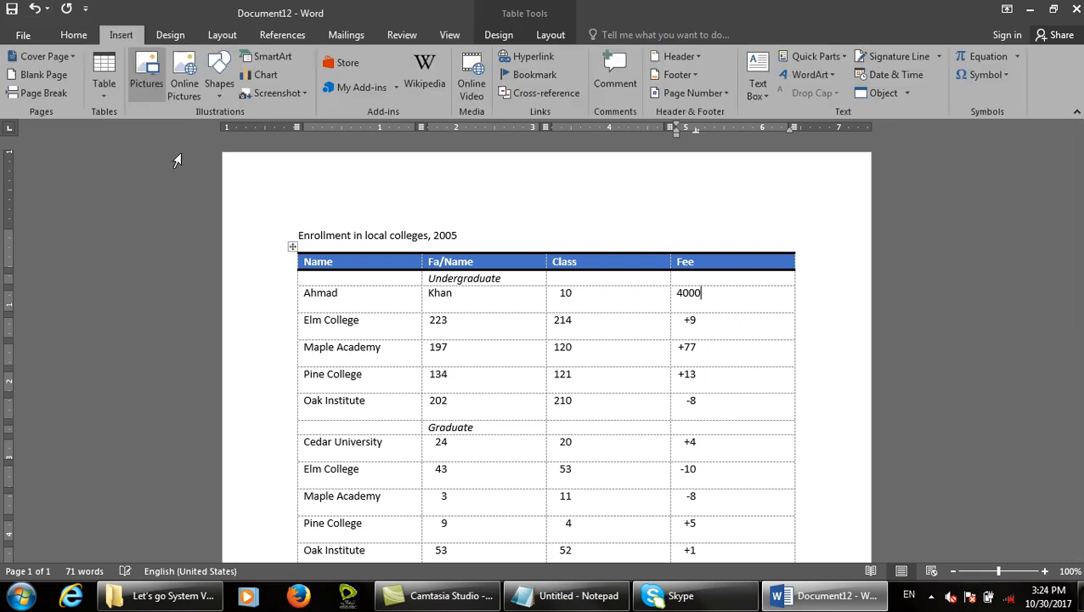
{"action": "left_click", "coordinate": [112, 91]}
{"action": "mouse_move", "coordinate": [166, 334]}
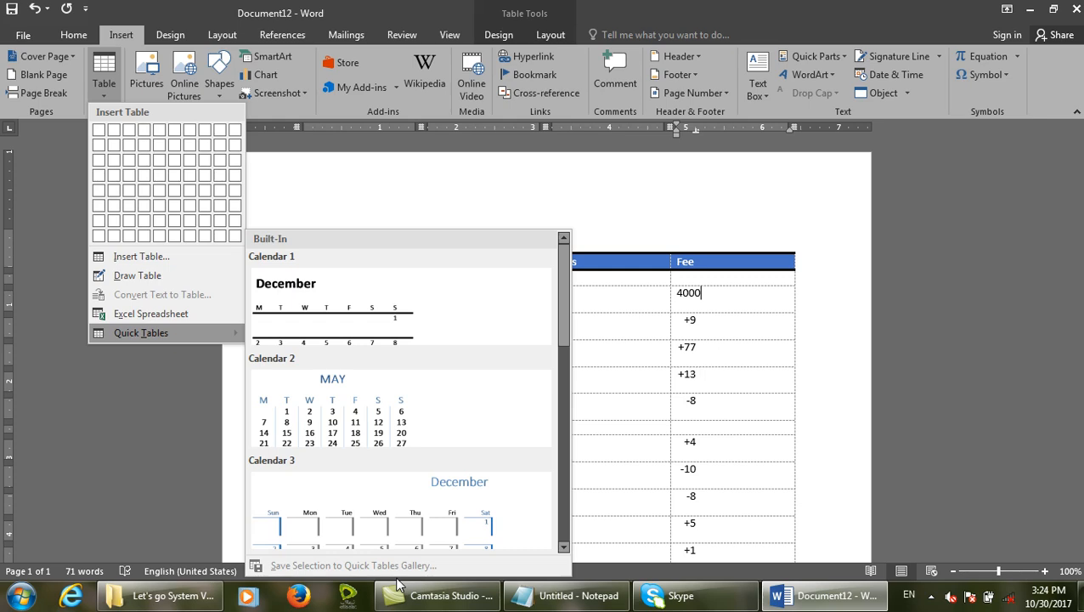
{"action": "left_click", "coordinate": [668, 297]}
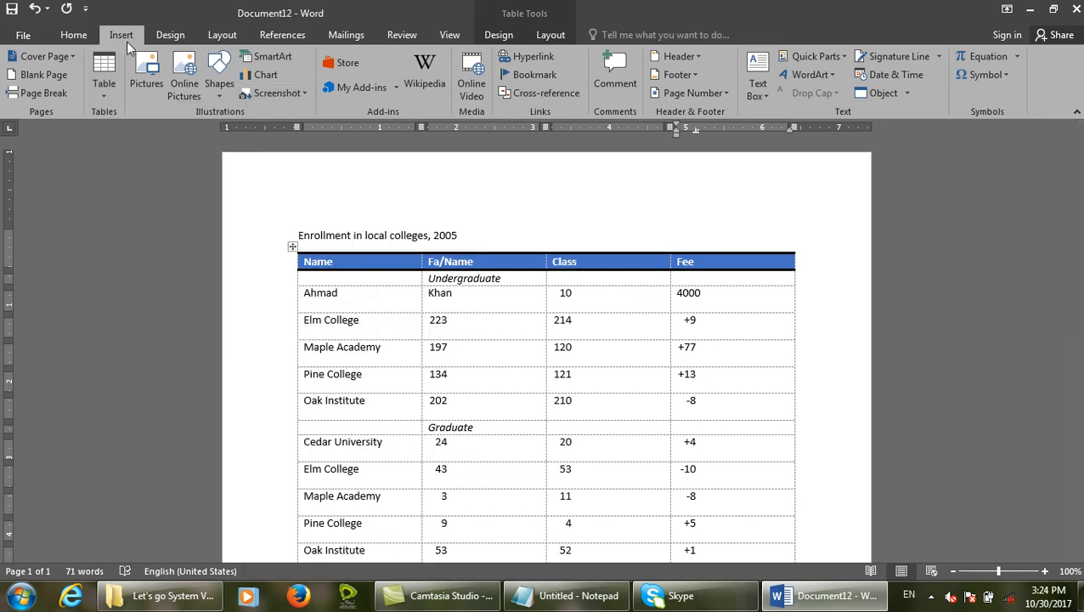
Step: Close the quick table document without saving and open another blank document
{"action": "key", "text": "ctrl+w"}
{"action": "key", "text": "n"}
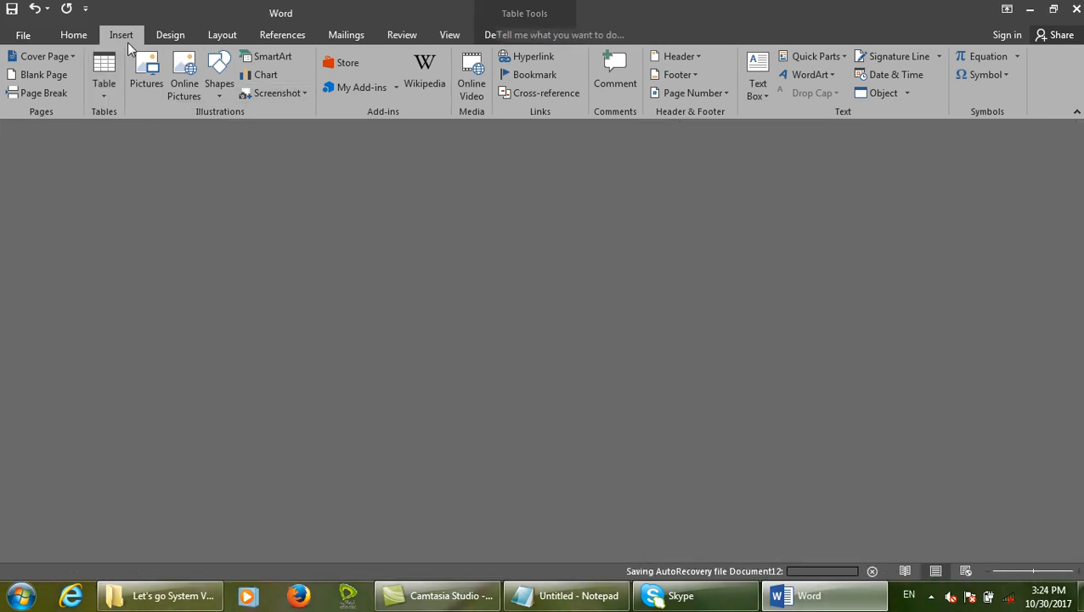
{"action": "key", "text": "ctrl+n"}
Step: Insert a table with five columns and eight rows
{"action": "left_click", "coordinate": [120, 35]}
{"action": "left_click", "coordinate": [104, 83]}
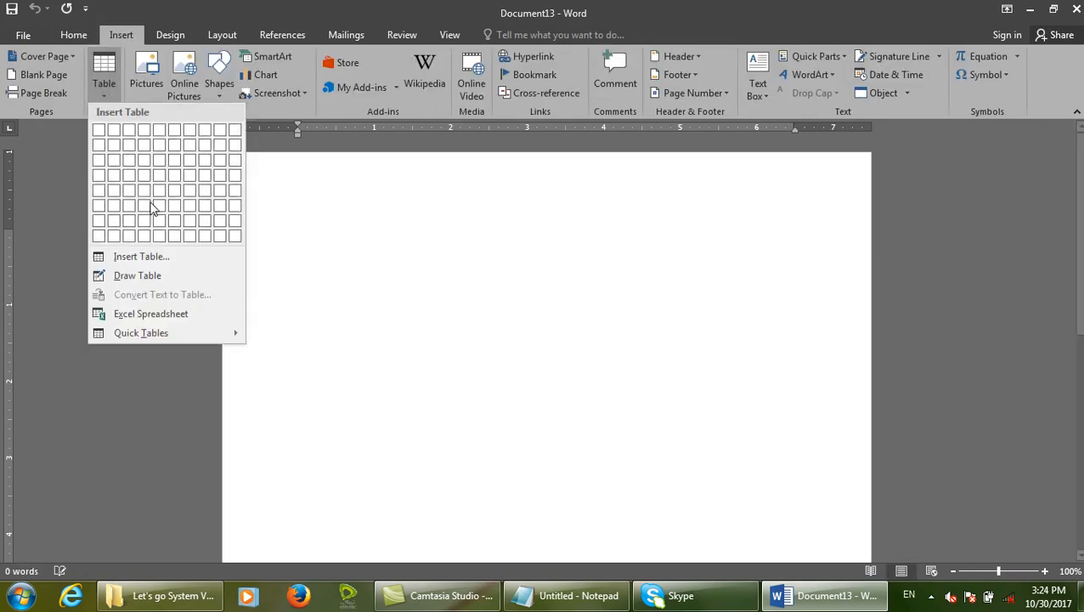
{"action": "left_click", "coordinate": [164, 241]}
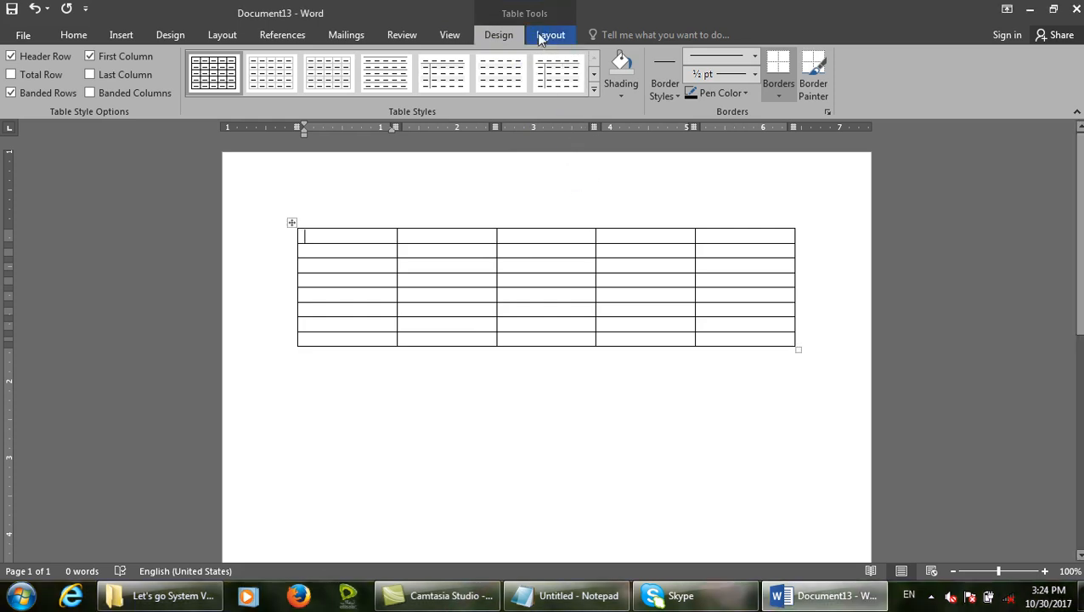
Step: Look over the table's design and layout tools, including the options for selecting a cell, column, row or table
{"action": "left_click", "coordinate": [623, 361]}
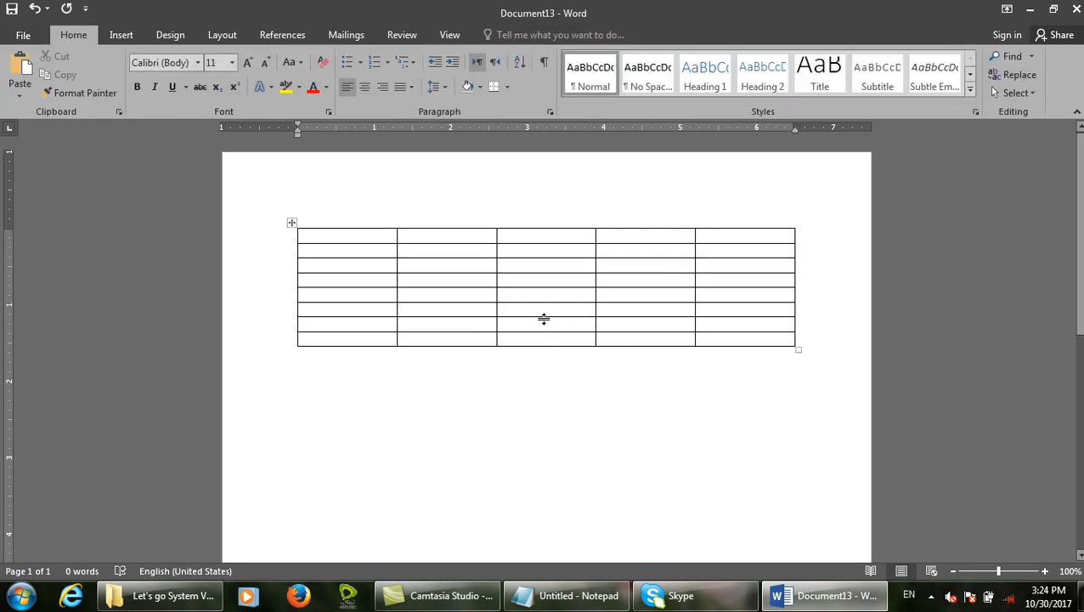
{"action": "left_click", "coordinate": [543, 311]}
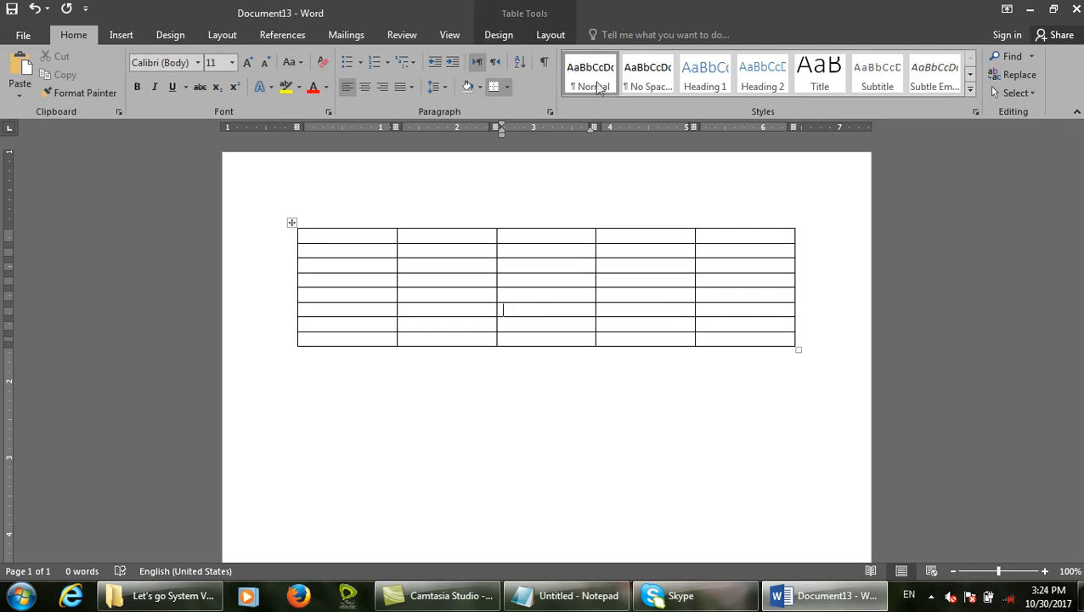
{"action": "left_click", "coordinate": [511, 37]}
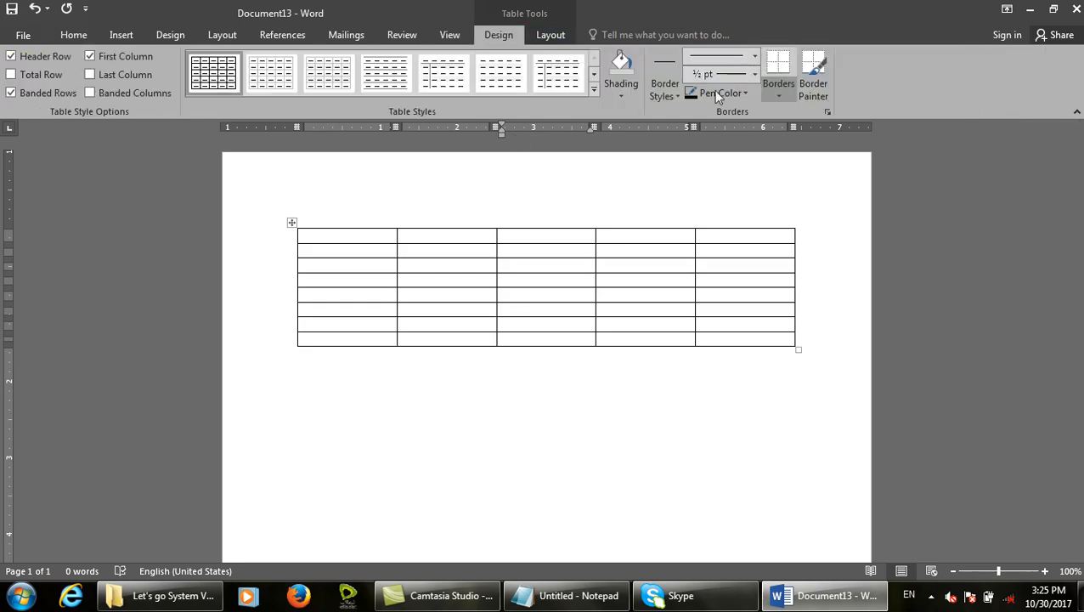
{"action": "left_click", "coordinate": [550, 35]}
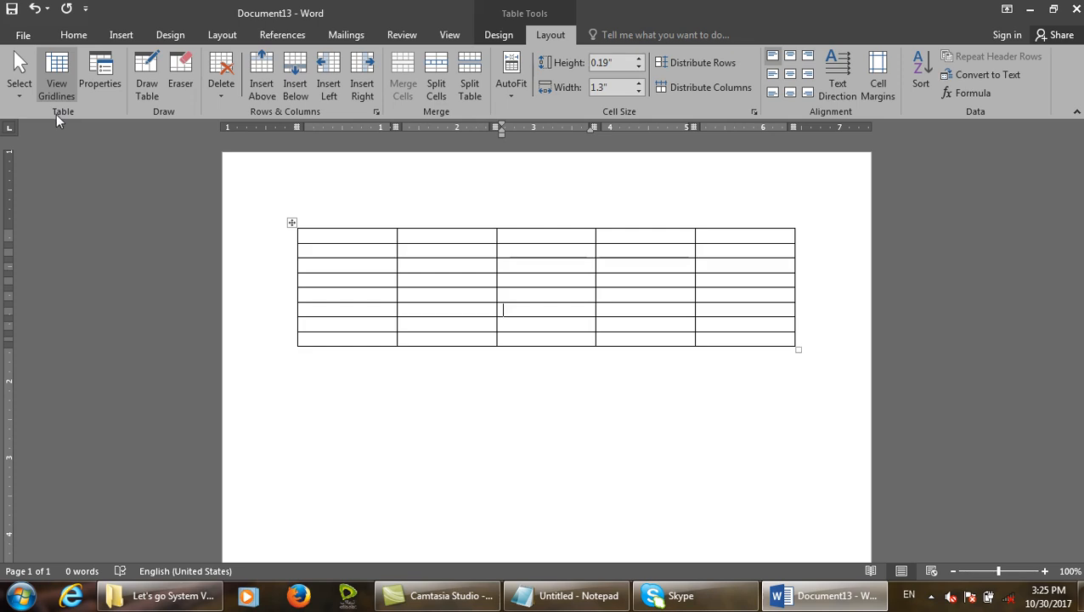
{"action": "left_click", "coordinate": [15, 92]}
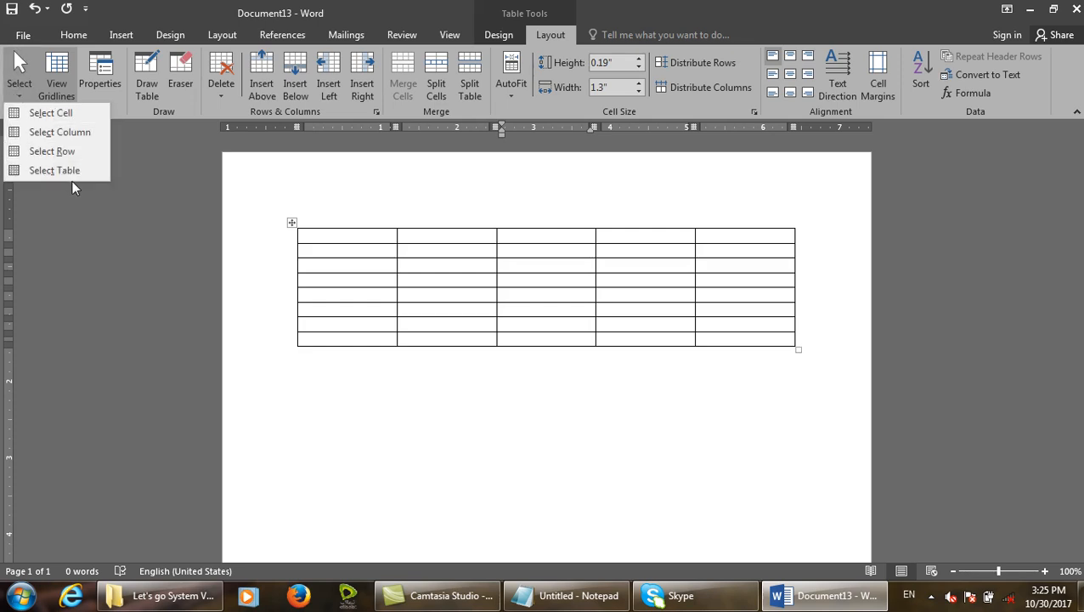
{"action": "left_click", "coordinate": [429, 253]}
Step: Close the document without saving and insert a table with three columns and eight rows in a new blank document
{"action": "key", "text": "ctrl+w"}
{"action": "key", "text": "n"}
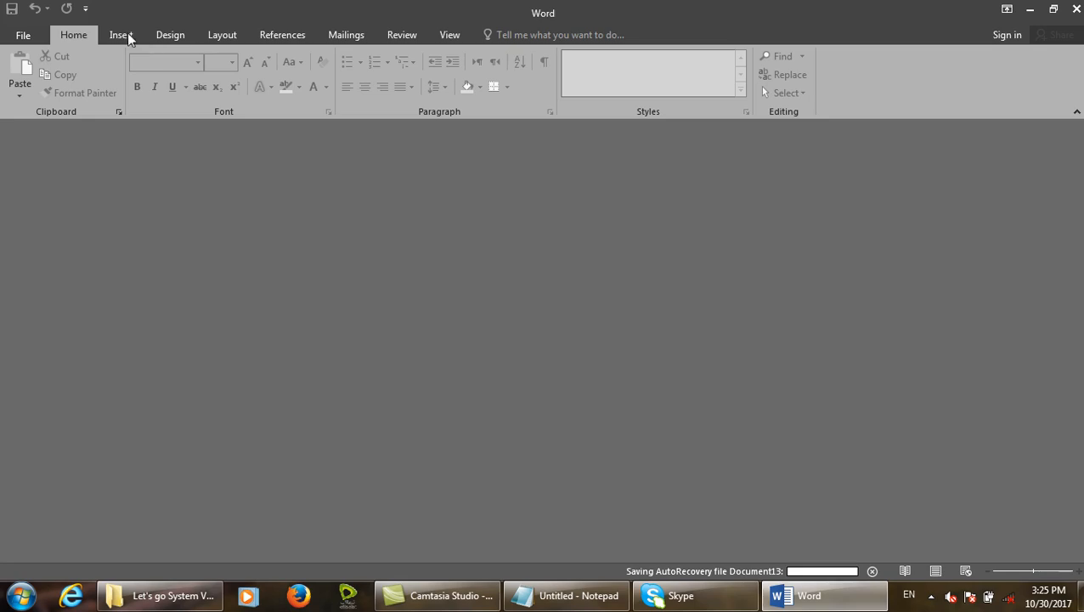
{"action": "left_click", "coordinate": [128, 34]}
{"action": "left_click", "coordinate": [104, 83]}
{"action": "left_click", "coordinate": [128, 237]}
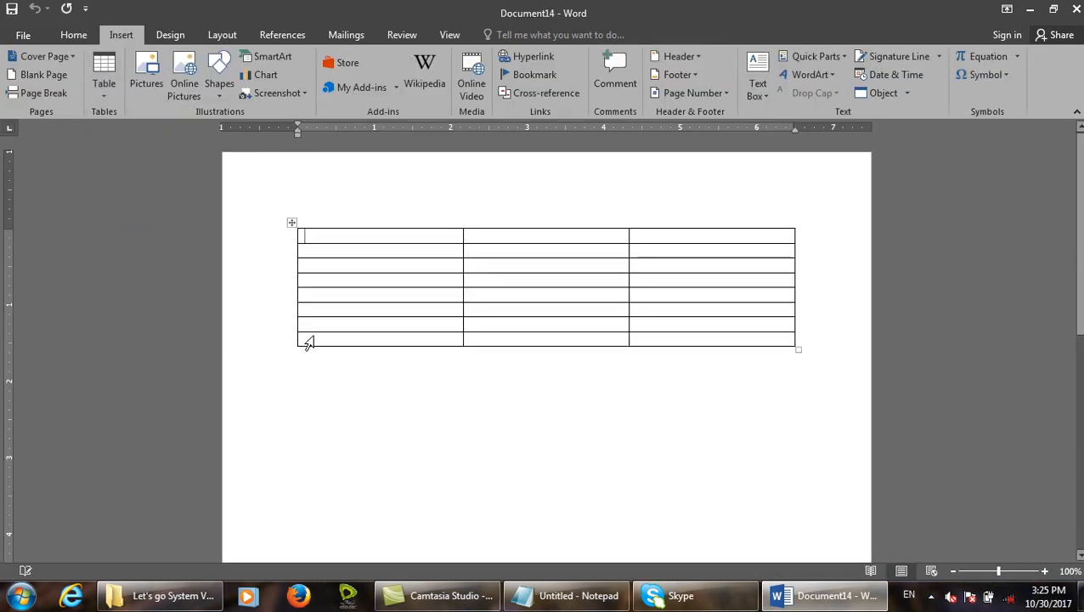
Step: Enter the headings "ID", "Name" and "Passport" in the table's first row
{"action": "type", "text": "ID"}
{"action": "key", "text": "Tab"}
{"action": "type", "text": "Name"}
{"action": "key", "text": "Tab"}
{"action": "type", "text": "Passwor"}
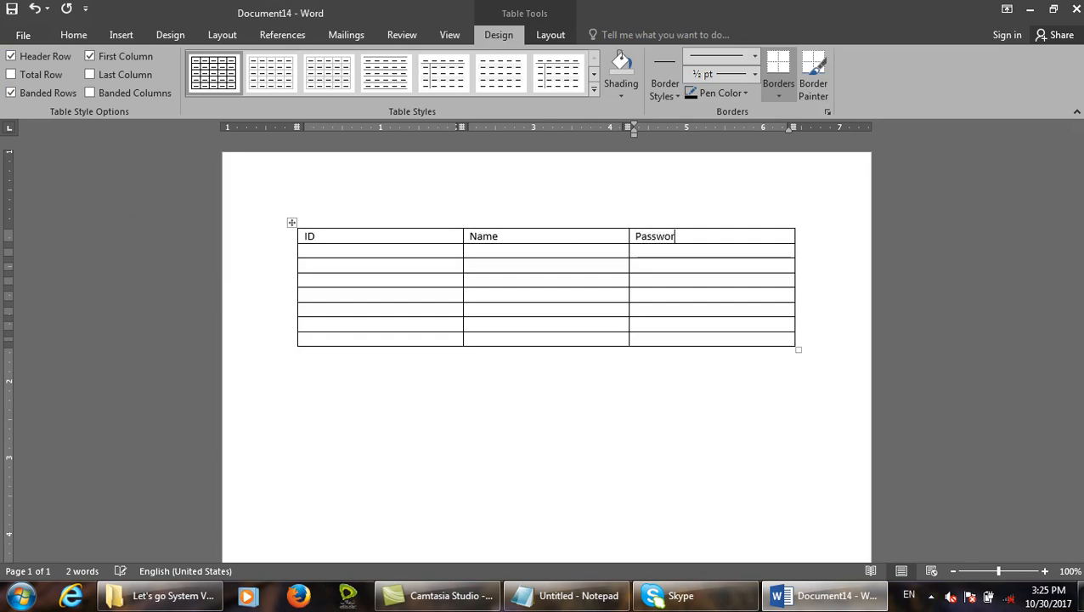
{"action": "key", "text": "BackSpace"}
{"action": "key", "text": "BackSpace"}
{"action": "key", "text": "BackSpace"}
{"action": "type", "text": "ort"}
Step: Select only the "ID" heading cell and shade it red
{"action": "left_click", "coordinate": [390, 238]}
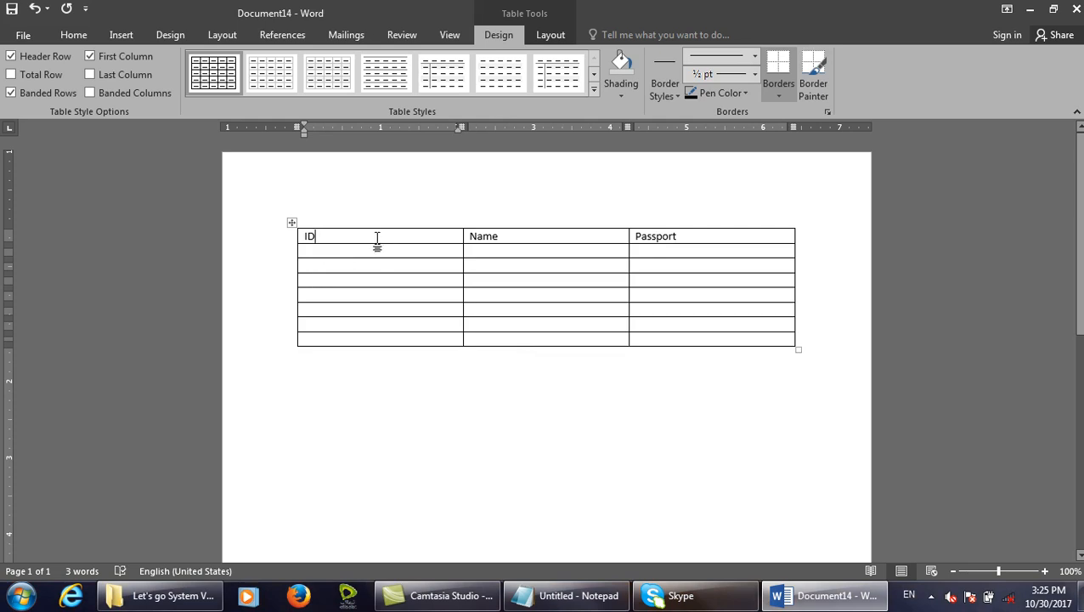
{"action": "left_click", "coordinate": [549, 41]}
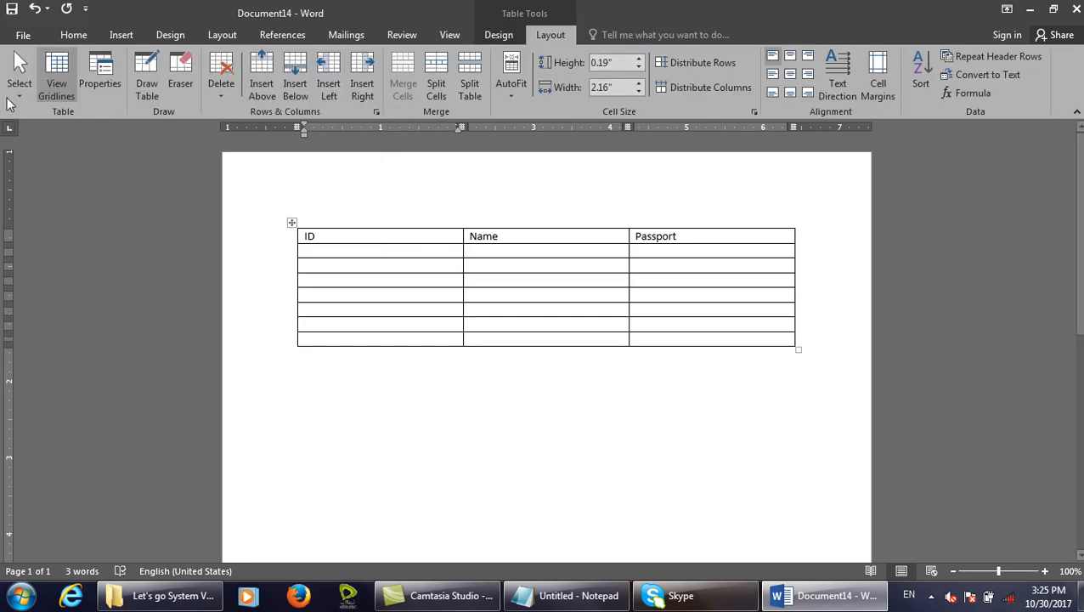
{"action": "left_click", "coordinate": [19, 85]}
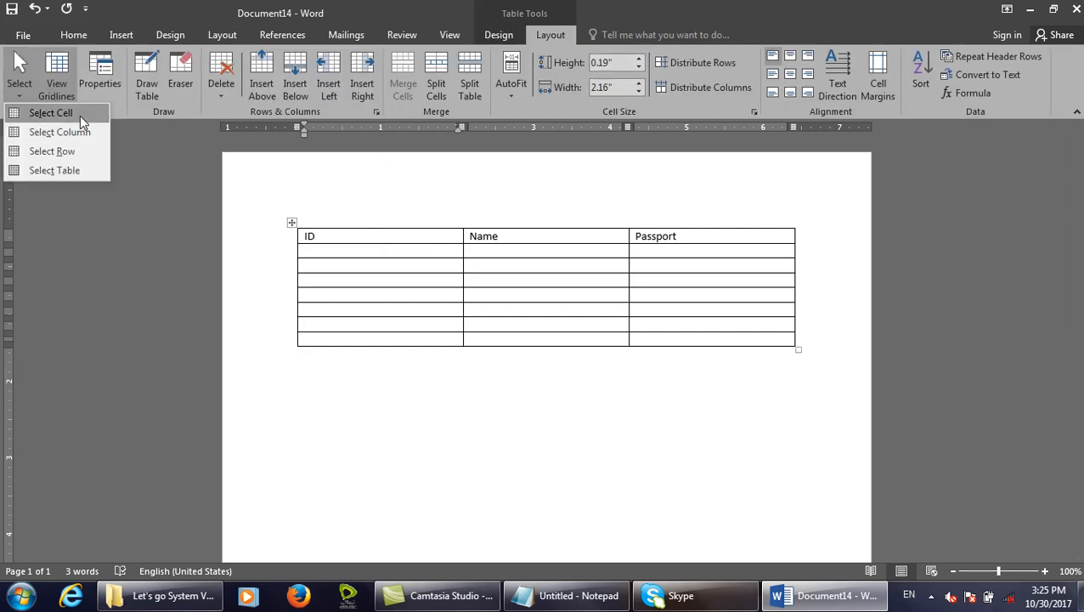
{"action": "left_click", "coordinate": [80, 114]}
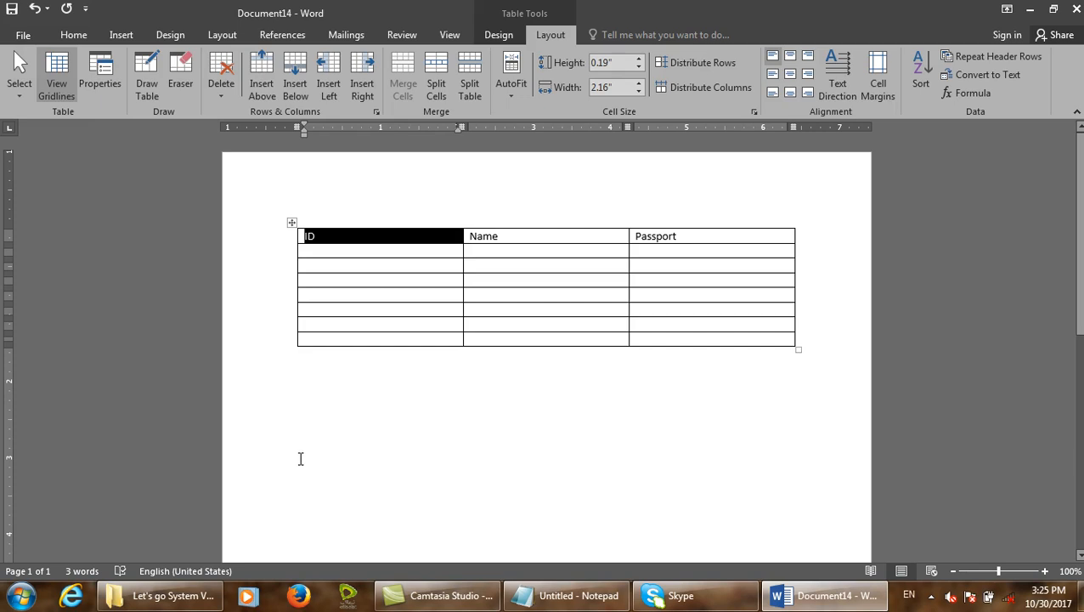
{"action": "left_click", "coordinate": [73, 34]}
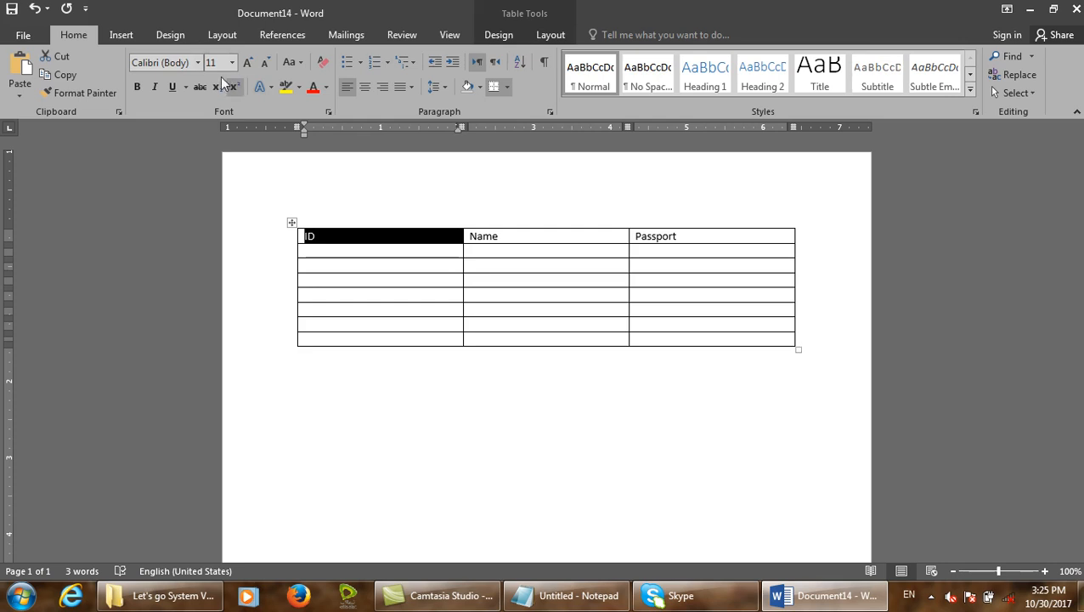
{"action": "left_click", "coordinate": [515, 35]}
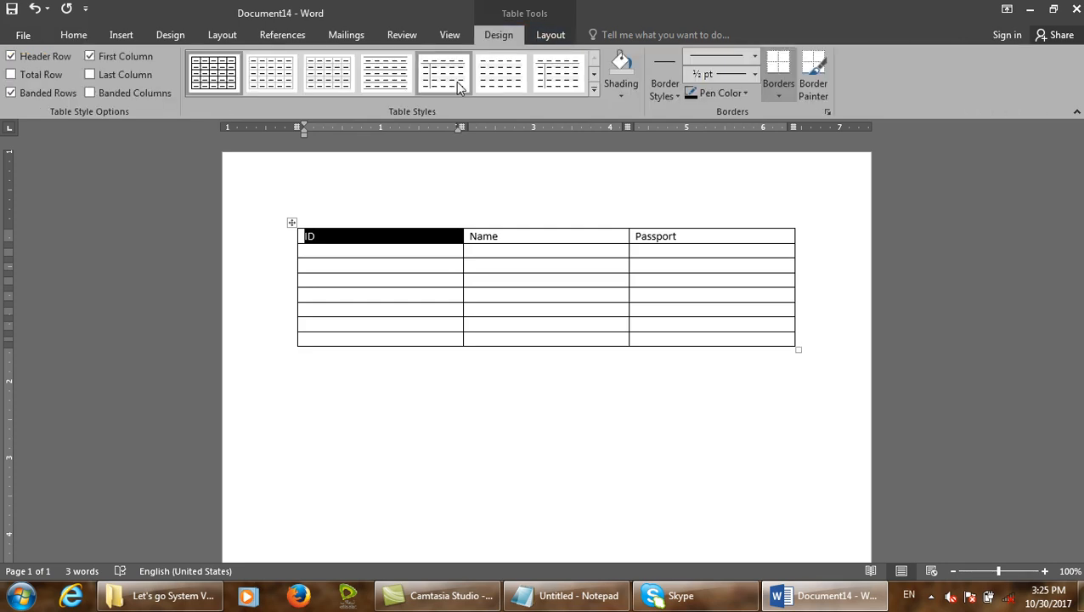
{"action": "left_click", "coordinate": [621, 94]}
{"action": "left_click", "coordinate": [626, 220]}
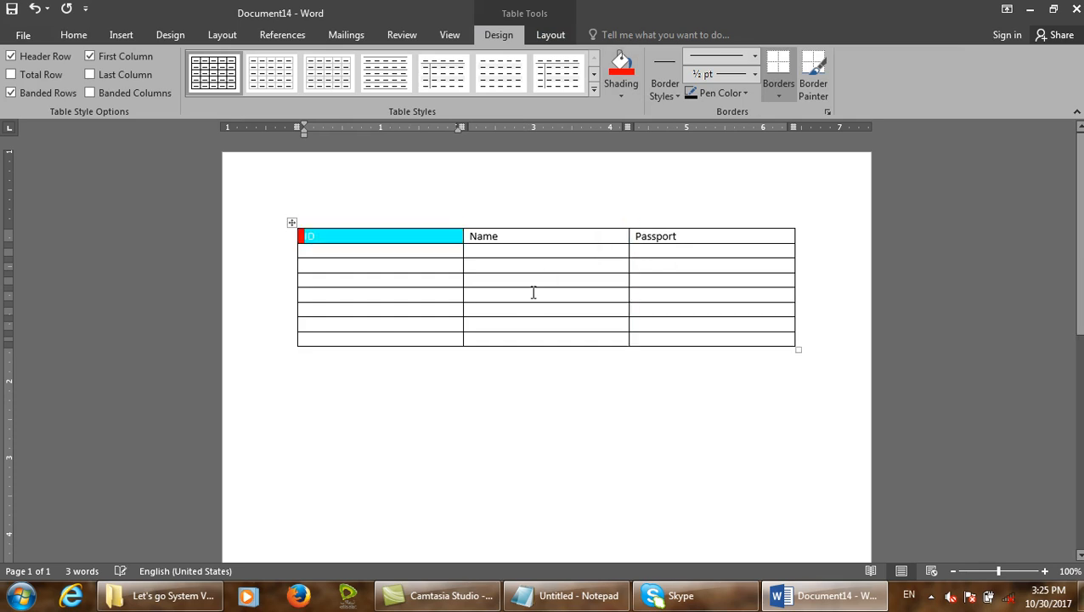
Step: Select only the "Name" heading cell
{"action": "left_click", "coordinate": [571, 237]}
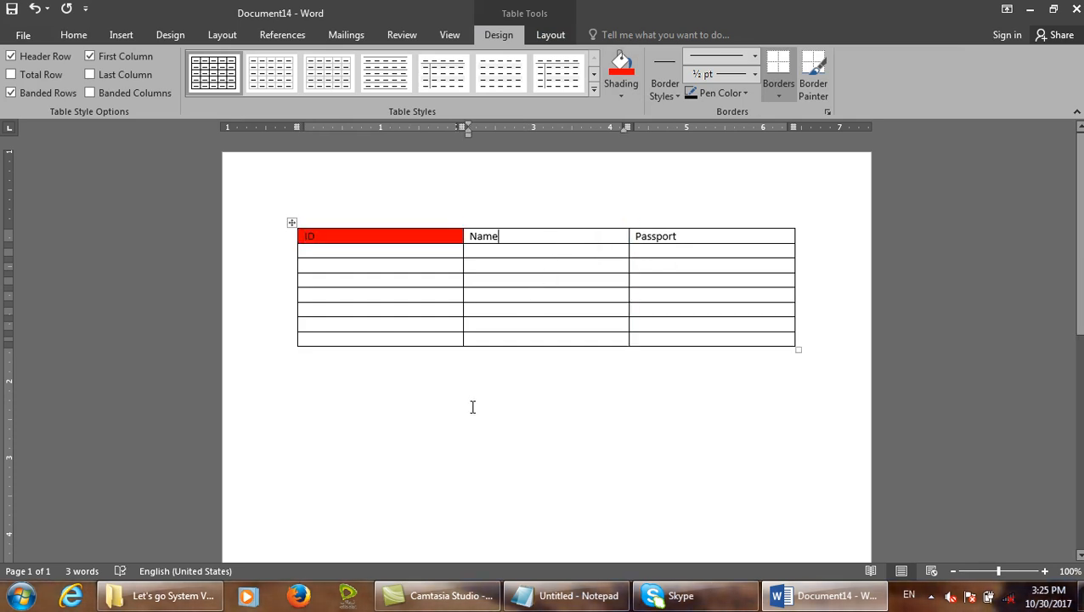
{"action": "left_click", "coordinate": [561, 37]}
{"action": "left_click", "coordinate": [17, 85]}
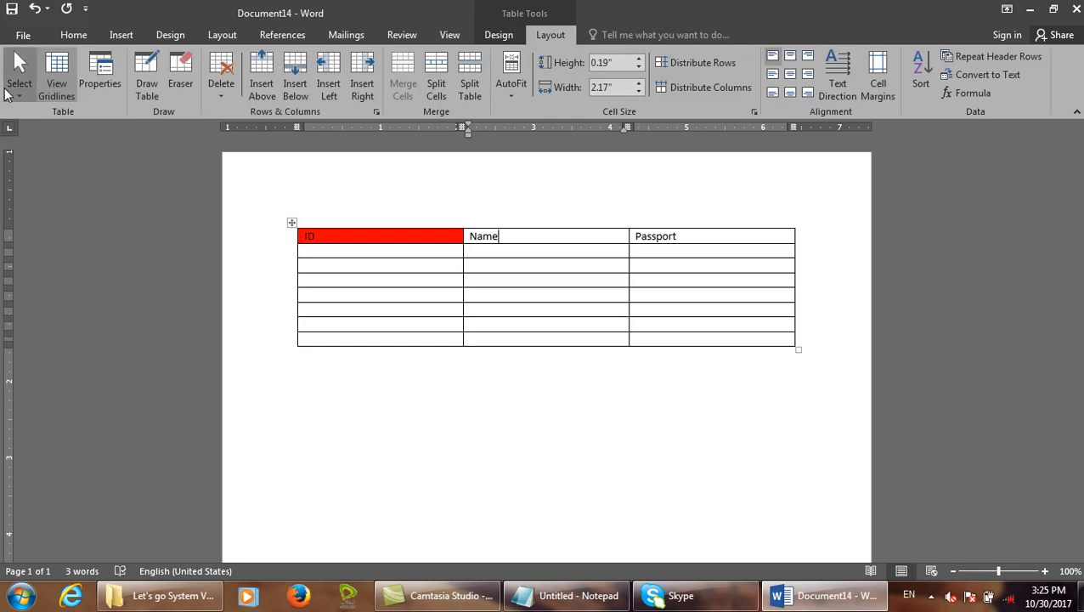
{"action": "left_click", "coordinate": [57, 114]}
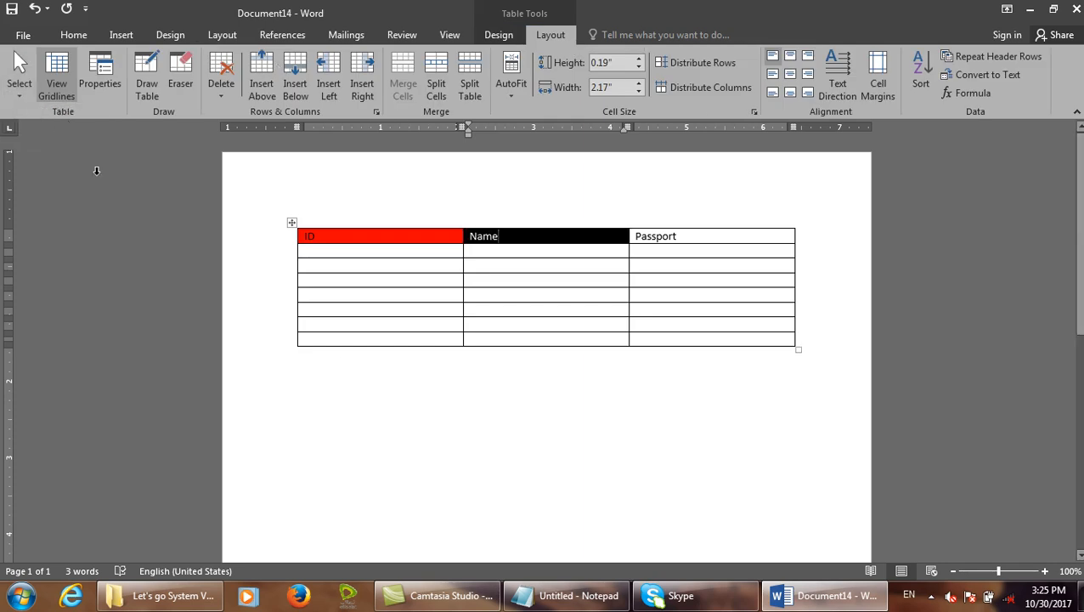
Step: Select the entire "Name" column, clear the selection and undo the red shading of the "ID" heading cell
{"action": "left_click", "coordinate": [28, 96]}
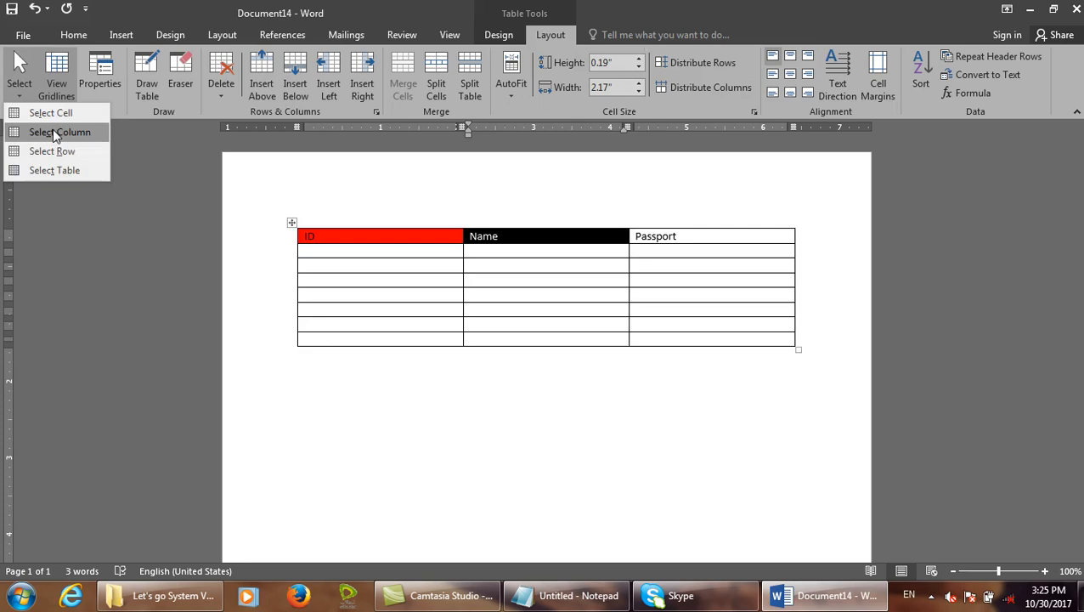
{"action": "left_click", "coordinate": [61, 133]}
{"action": "left_click", "coordinate": [705, 238]}
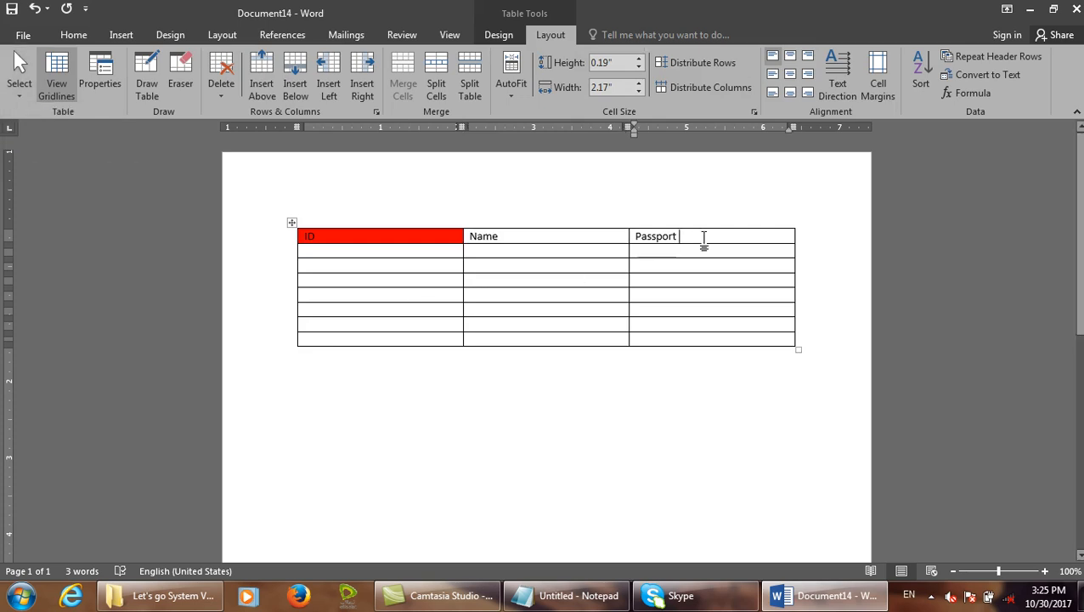
{"action": "key", "text": "ctrl+z"}
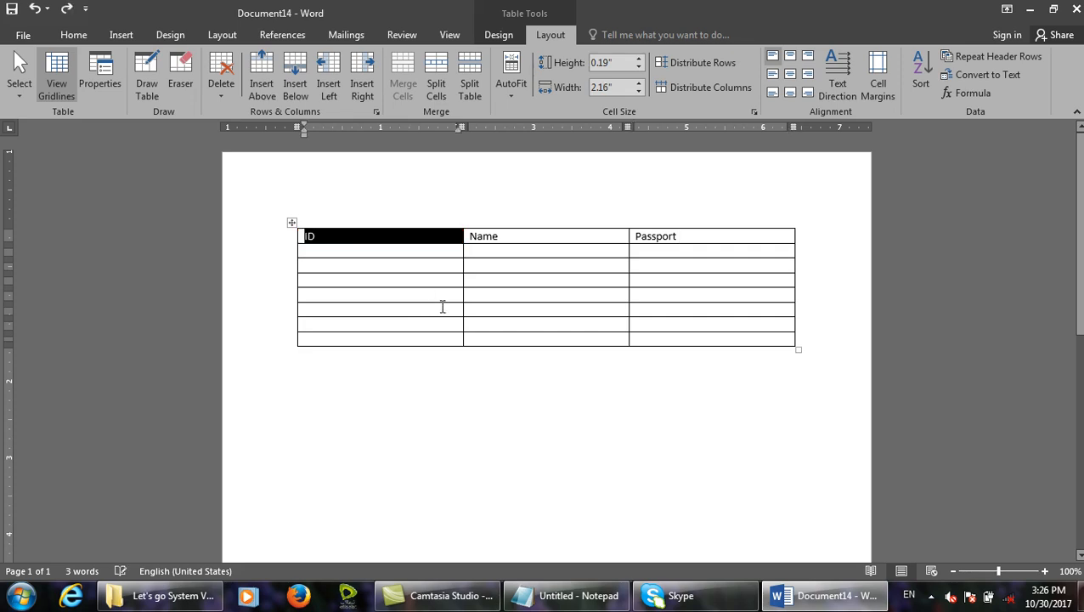
Step: Select the entire "Passport" column, delete it from the table and undo the deletion
{"action": "left_click", "coordinate": [710, 237]}
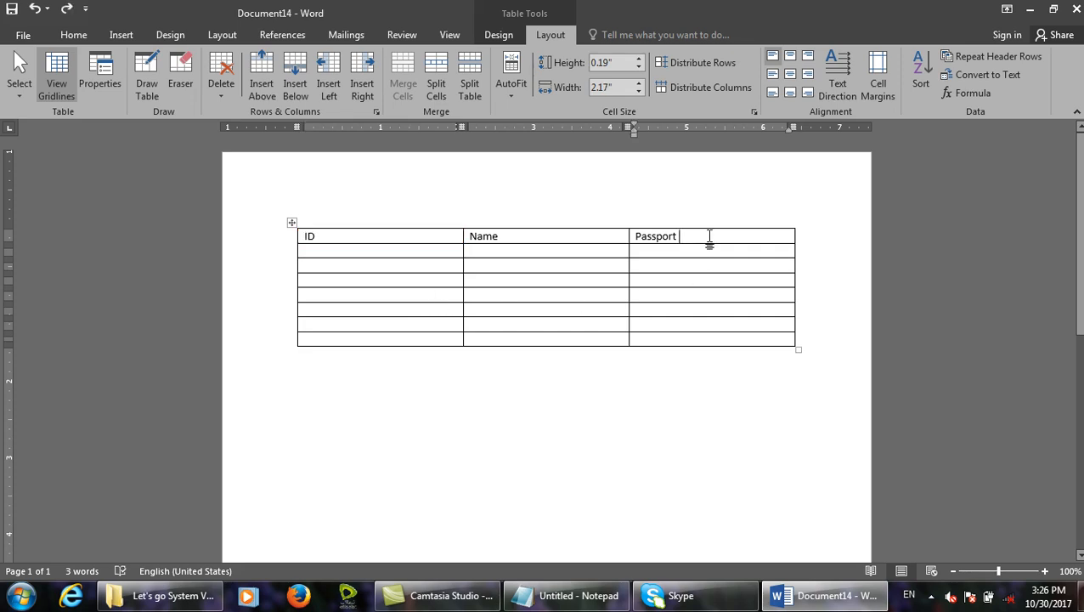
{"action": "left_click", "coordinate": [18, 81]}
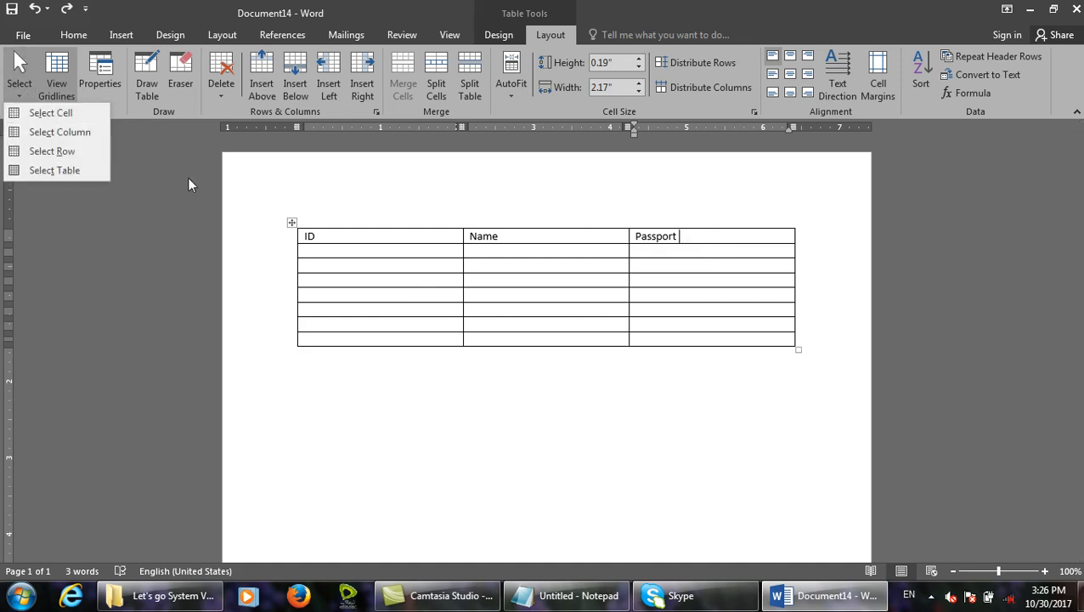
{"action": "left_click", "coordinate": [84, 134]}
{"action": "left_click", "coordinate": [220, 89]}
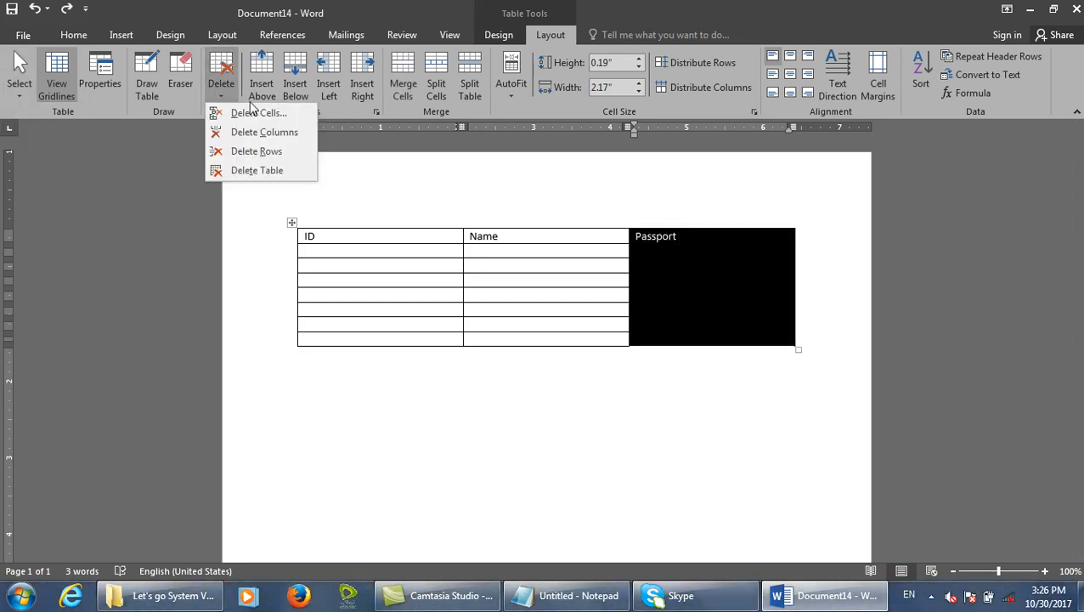
{"action": "left_click", "coordinate": [273, 136]}
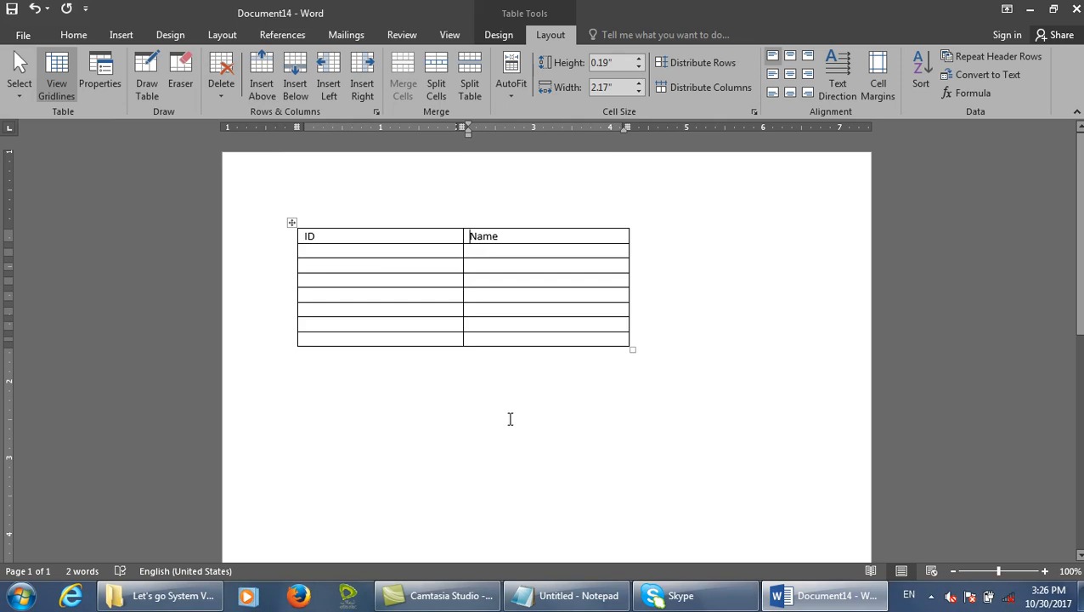
{"action": "key", "text": "ctrl+z"}
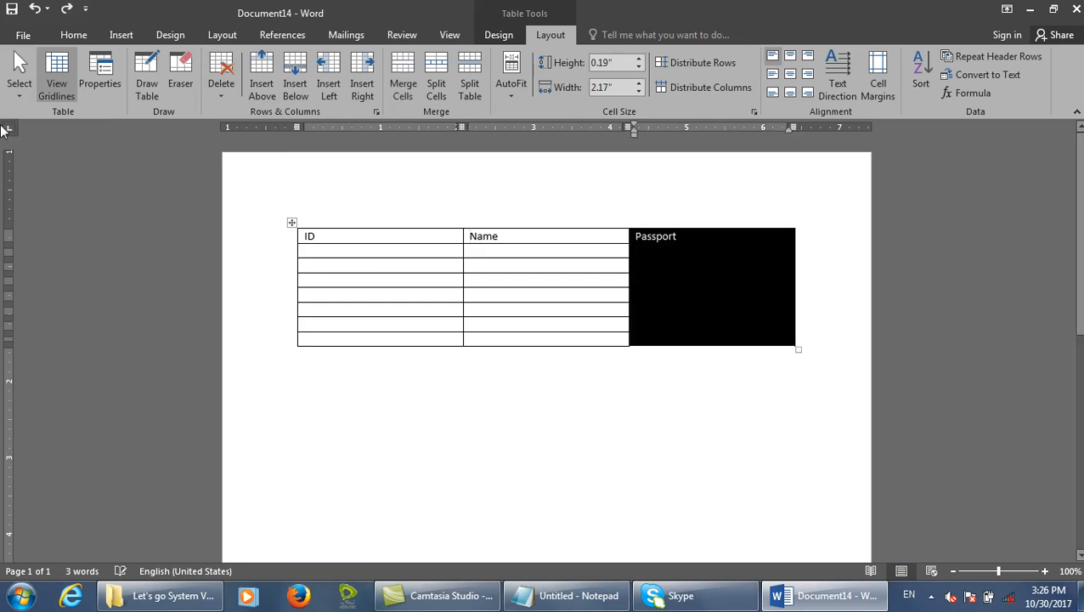
Step: Fill the row below the headings with ID 1, the person's name and the passport number
{"action": "left_click", "coordinate": [19, 84]}
{"action": "left_click", "coordinate": [387, 266]}
{"action": "left_click", "coordinate": [397, 251]}
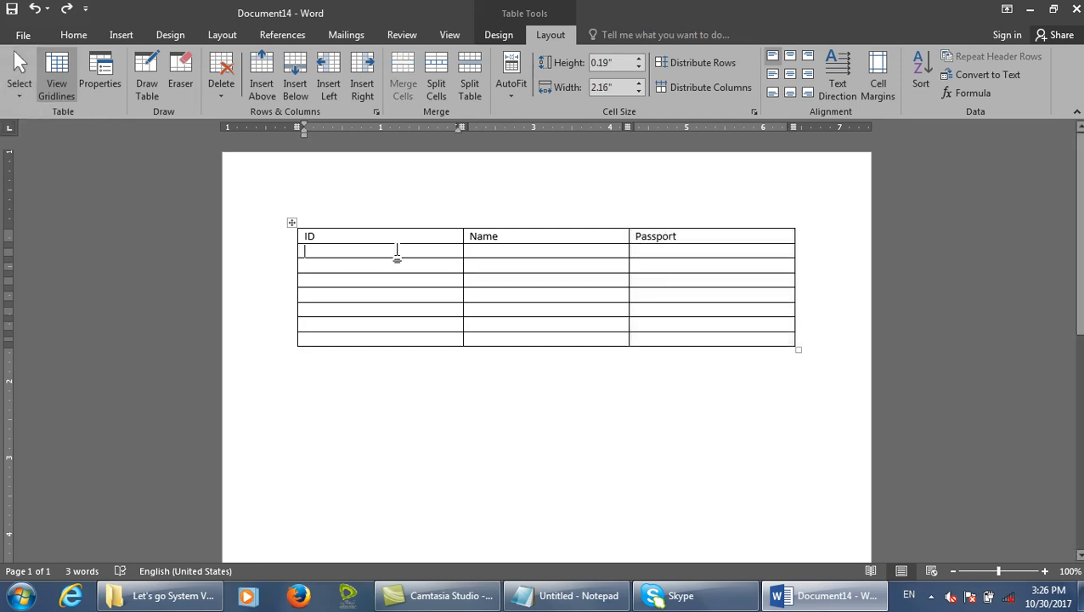
{"action": "type", "text": "1"}
{"action": "key", "text": "Tab"}
{"action": "type", "text": "JAMSHID"}
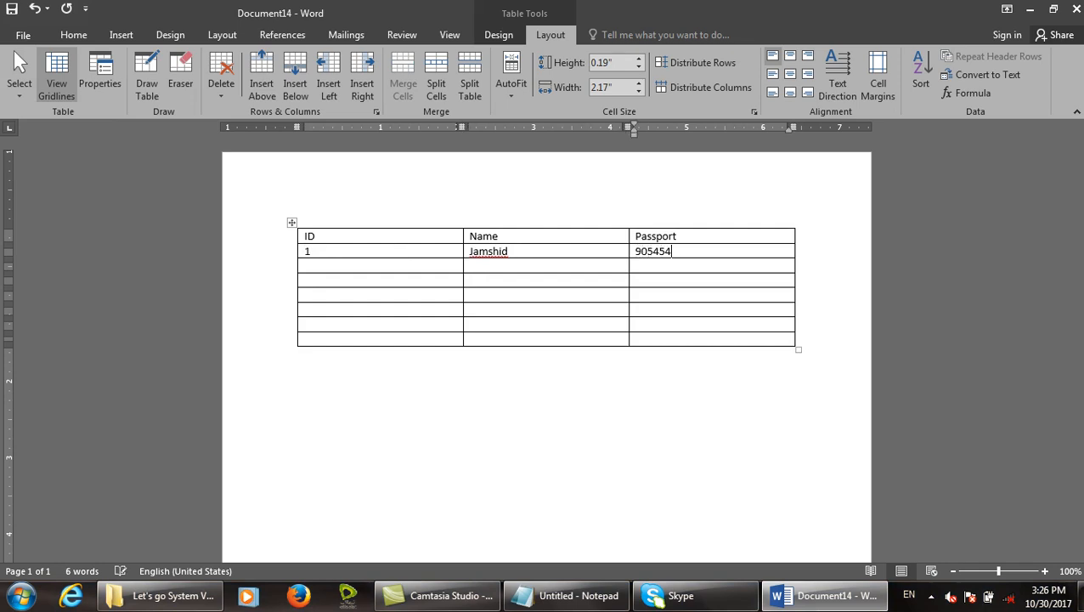
Step: Select the filled row below the headings and delete it from the table
{"action": "left_click", "coordinate": [555, 256]}
{"action": "left_click", "coordinate": [421, 254]}
{"action": "left_click", "coordinate": [27, 101]}
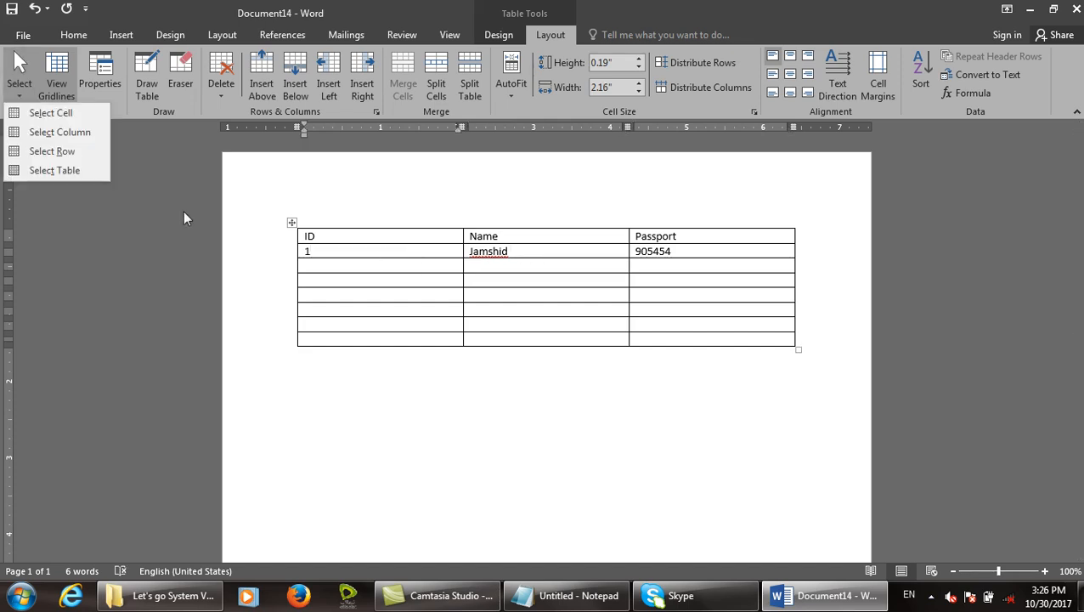
{"action": "left_click", "coordinate": [70, 151]}
{"action": "left_click", "coordinate": [220, 85]}
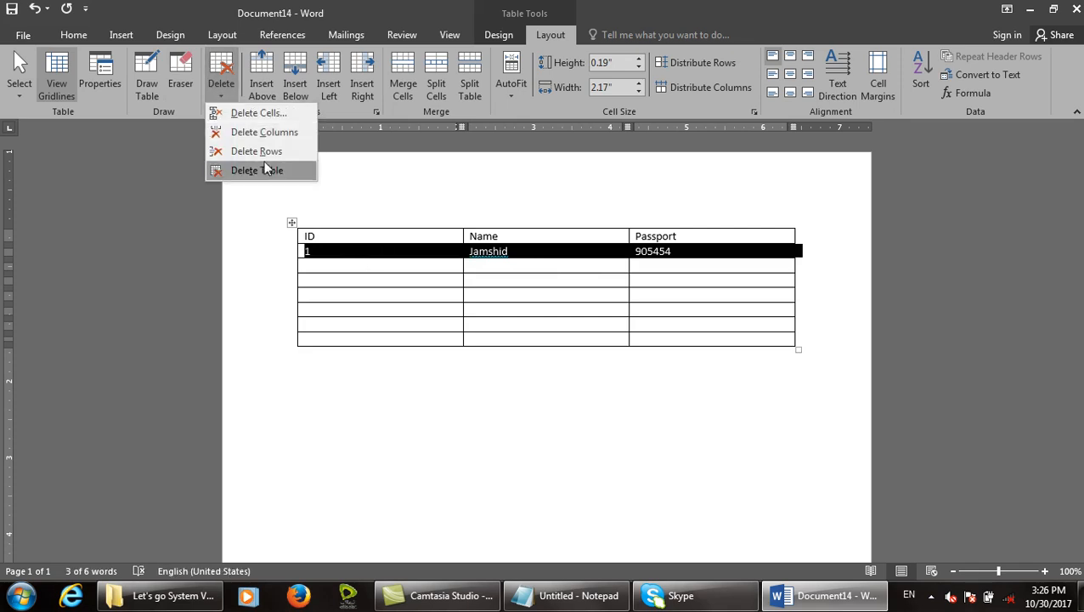
{"action": "left_click", "coordinate": [272, 145]}
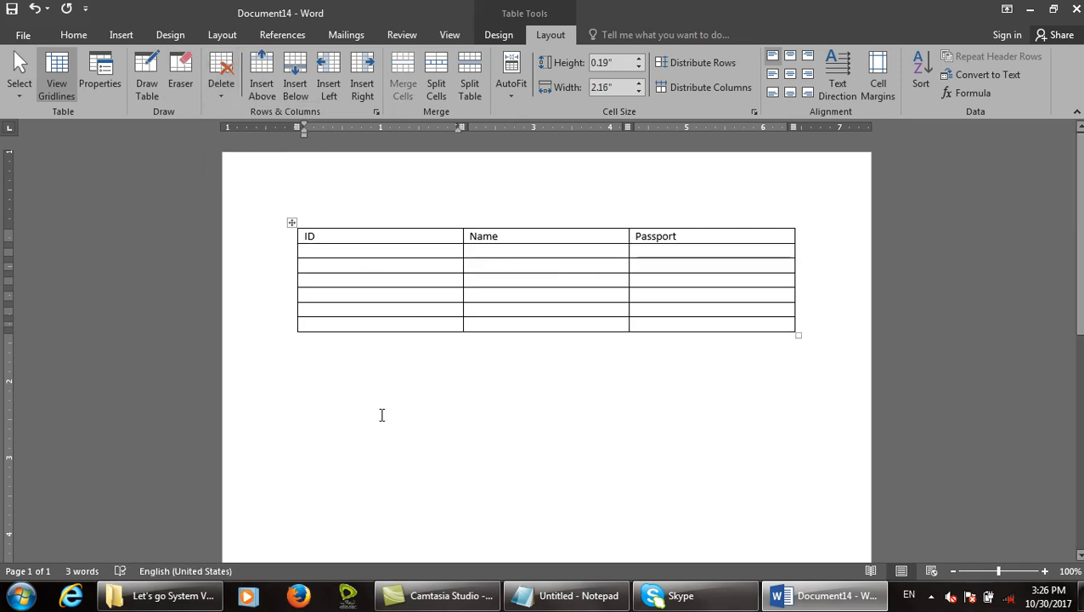
Step: Select the entire table, delete it and undo the table deletion
{"action": "left_click", "coordinate": [18, 85]}
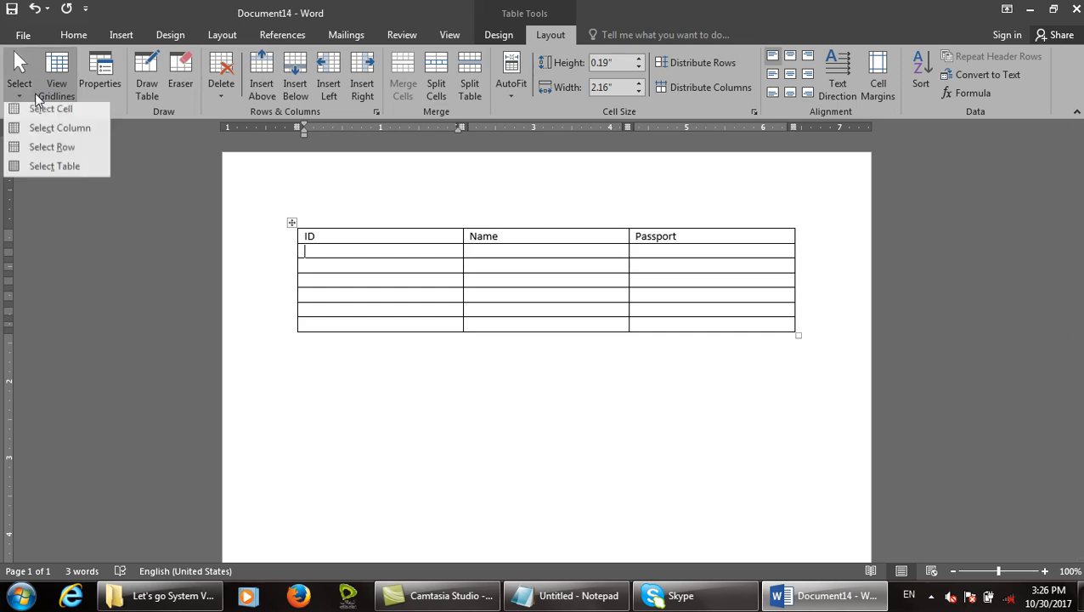
{"action": "left_click", "coordinate": [217, 88]}
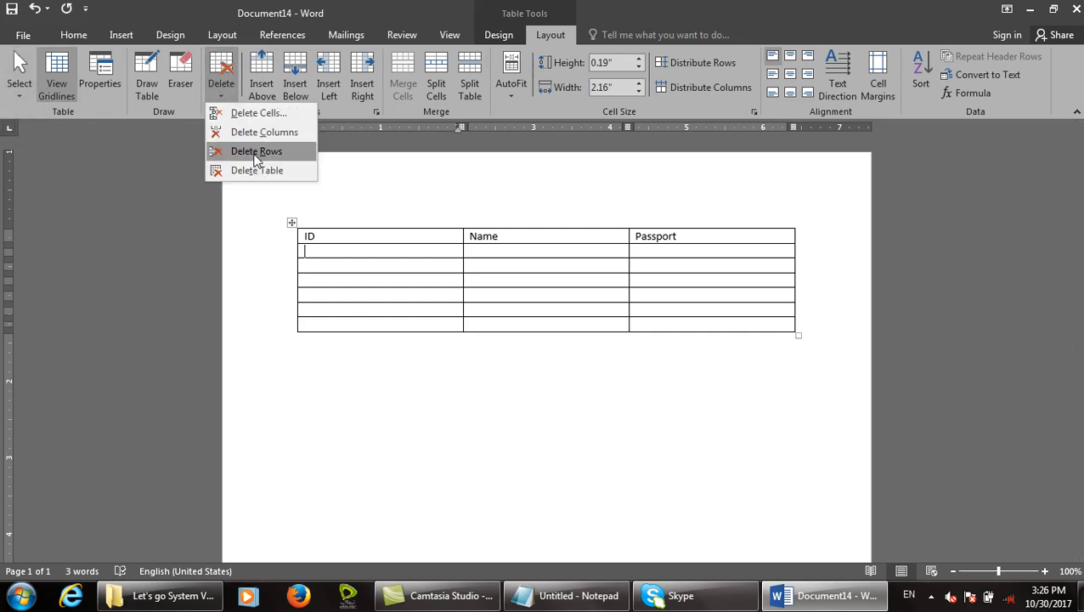
{"action": "left_click", "coordinate": [19, 89]}
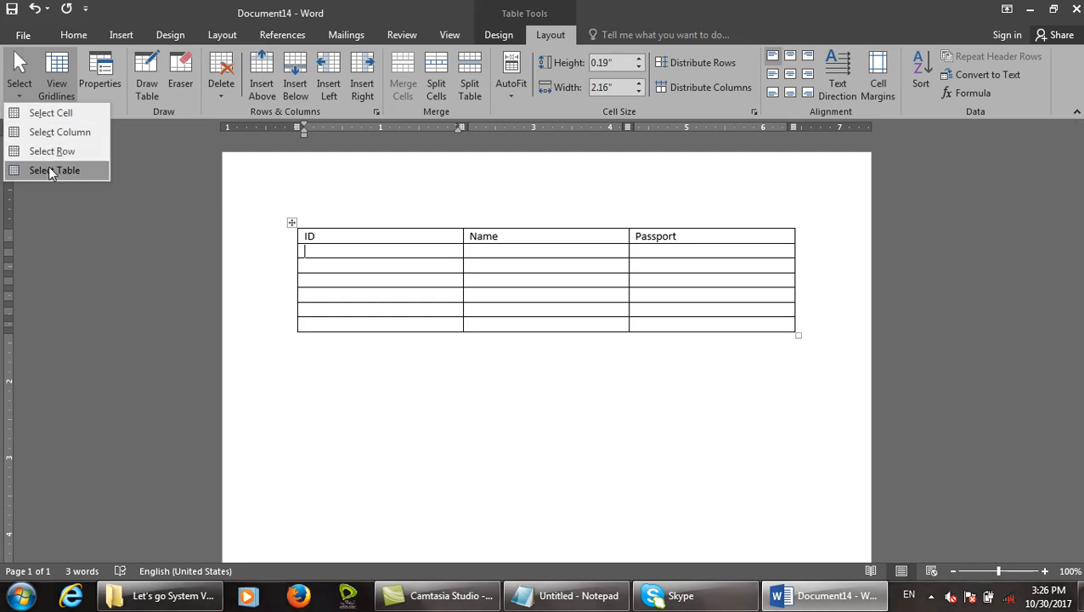
{"action": "left_click", "coordinate": [346, 252]}
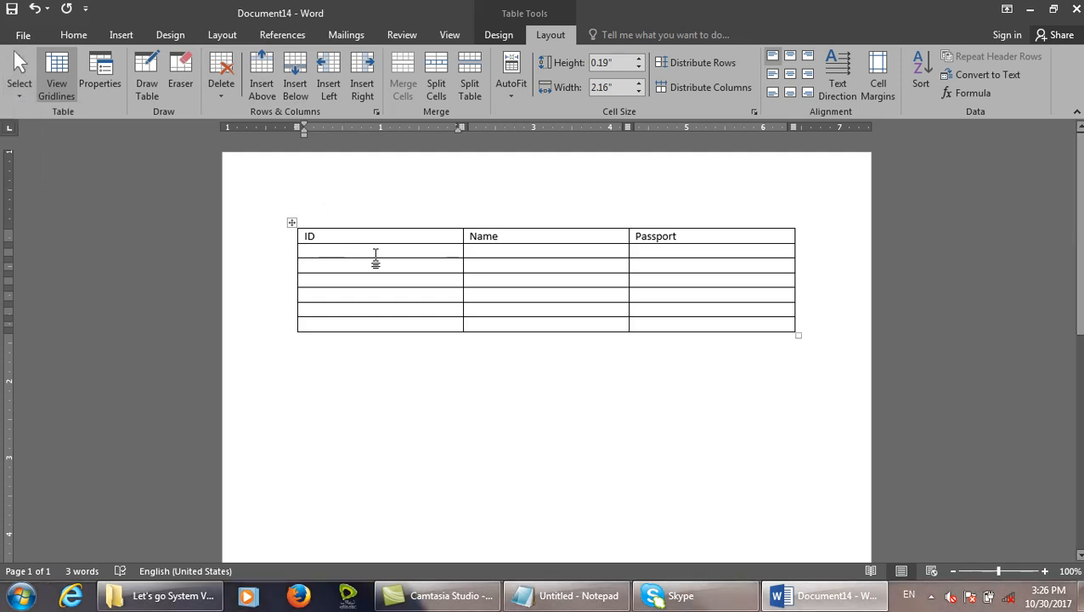
{"action": "left_click", "coordinate": [18, 89]}
{"action": "left_click", "coordinate": [74, 173]}
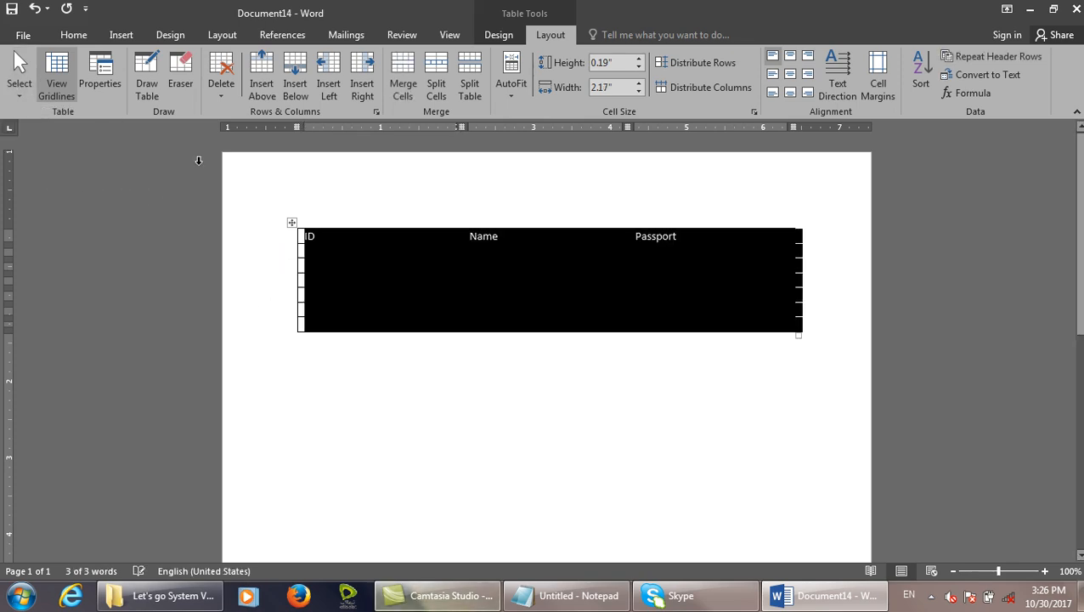
{"action": "left_click", "coordinate": [220, 85]}
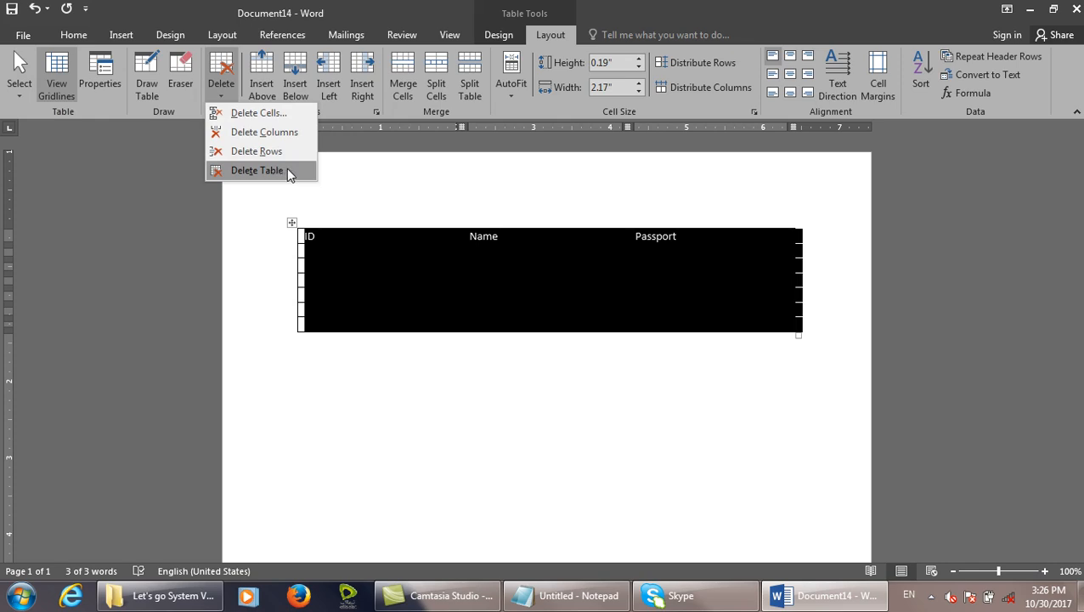
{"action": "left_click", "coordinate": [287, 170]}
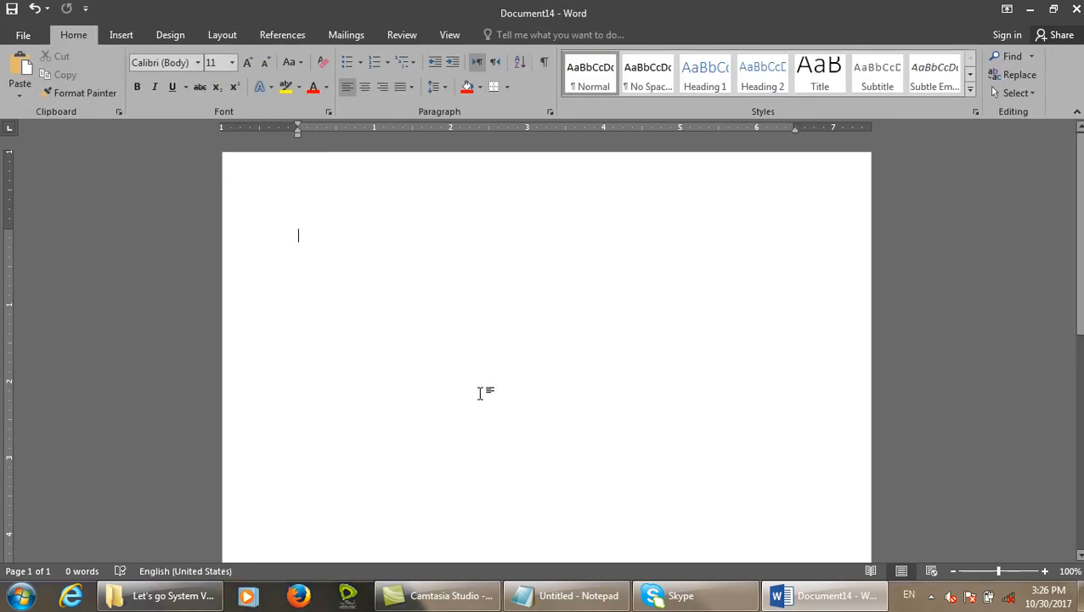
{"action": "key", "text": "ctrl+z"}
{"action": "left_click", "coordinate": [550, 35]}
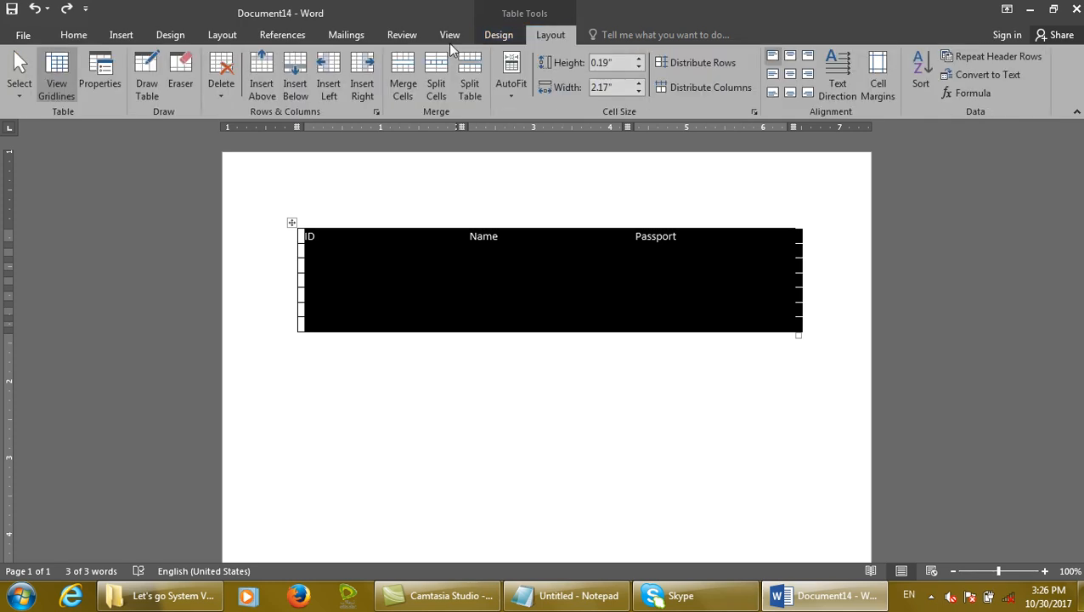
Step: Select the whole table and apply the gold grid table style with a solid header row and banded rows
{"action": "left_click", "coordinate": [355, 246]}
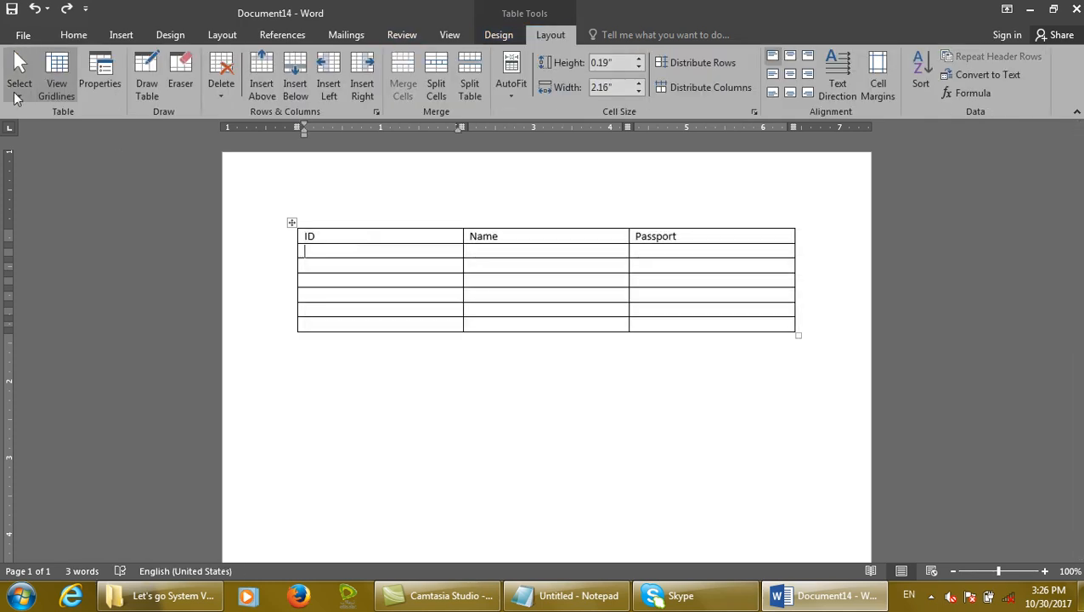
{"action": "left_click", "coordinate": [18, 85]}
{"action": "left_click", "coordinate": [53, 170]}
{"action": "left_click", "coordinate": [498, 34]}
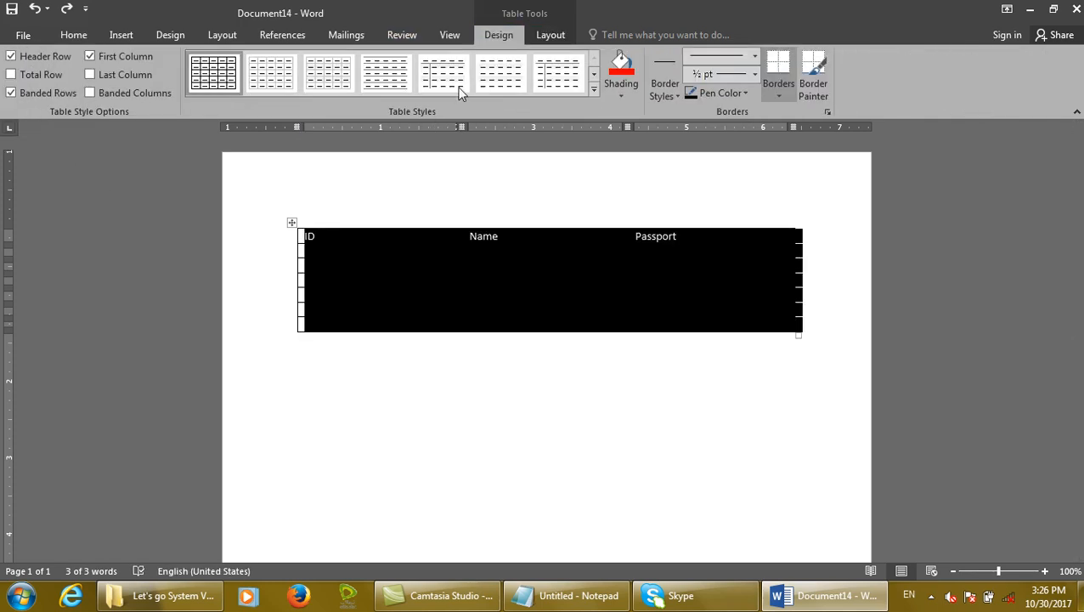
{"action": "left_click", "coordinate": [594, 89]}
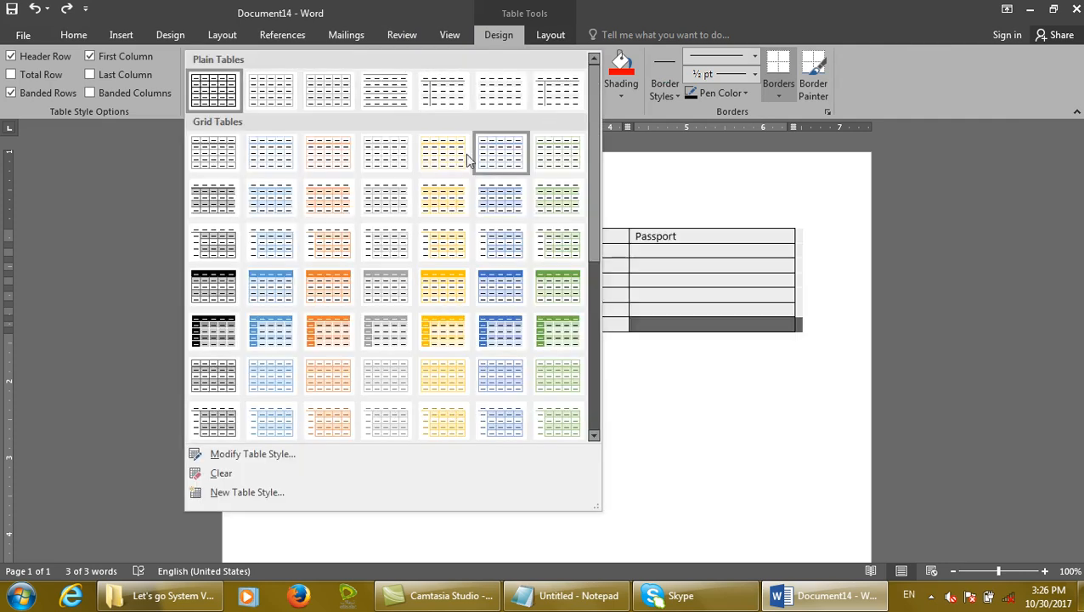
{"action": "left_click", "coordinate": [440, 283]}
{"action": "left_click", "coordinate": [486, 250]}
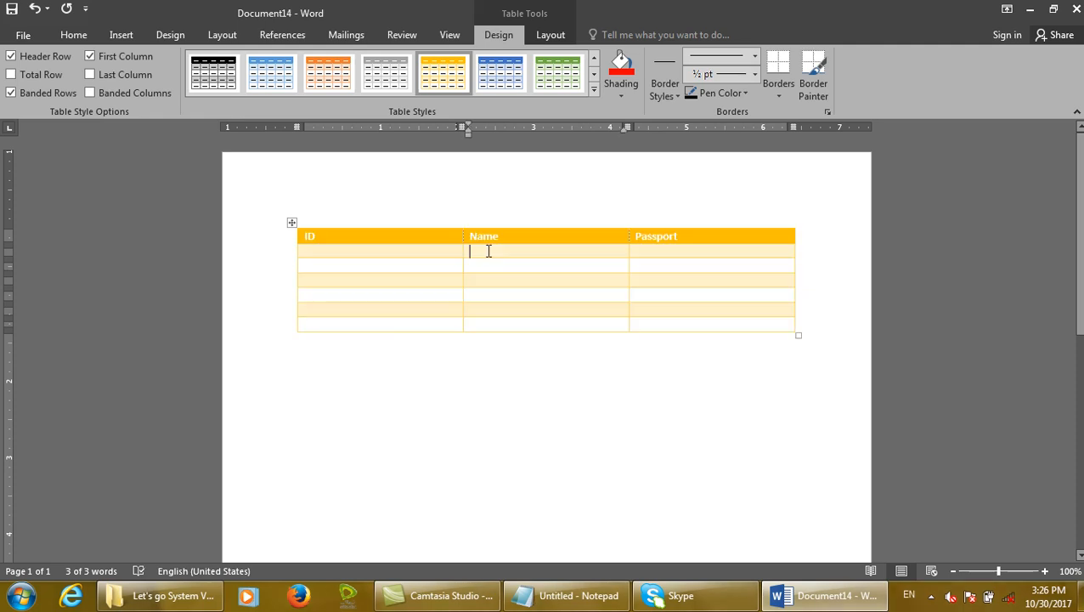
Step: Select the whole styled table directly on the page
{"action": "left_click", "coordinate": [293, 228]}
{"action": "left_click", "coordinate": [393, 283]}
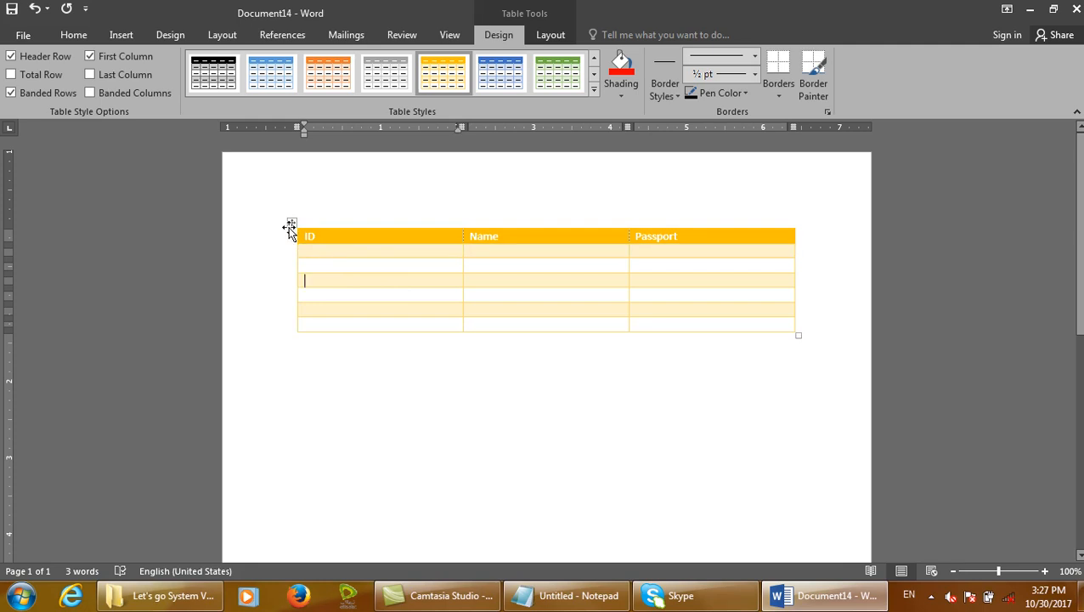
{"action": "left_click", "coordinate": [291, 225]}
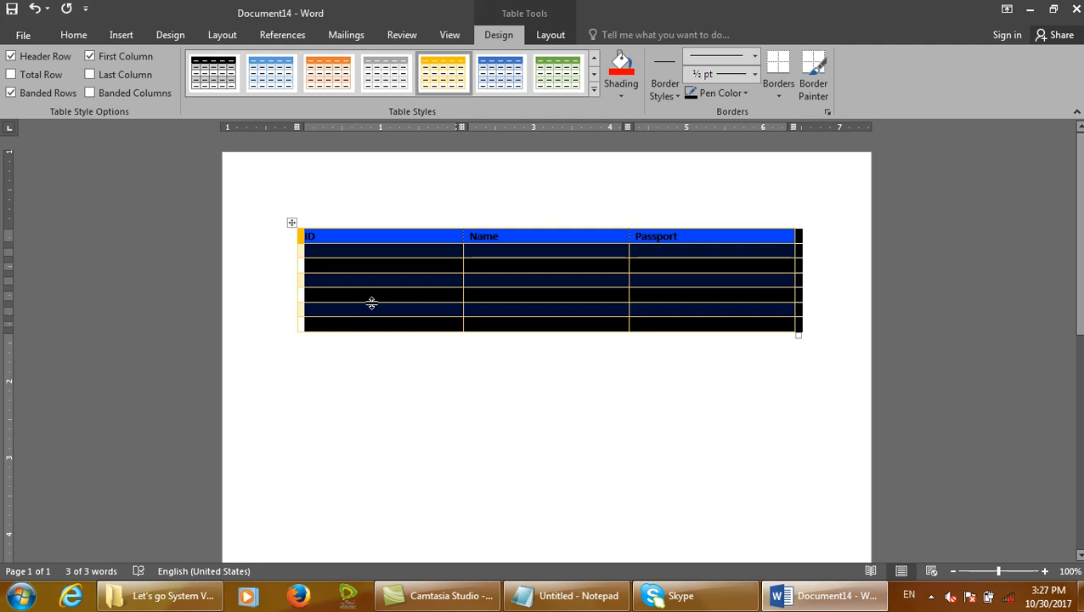
Step: Undo the gold table style and the deletion of the filled row
{"action": "key", "text": "ctrl+z"}
{"action": "key", "text": "ctrl+z"}
{"action": "key", "text": "ctrl+z"}
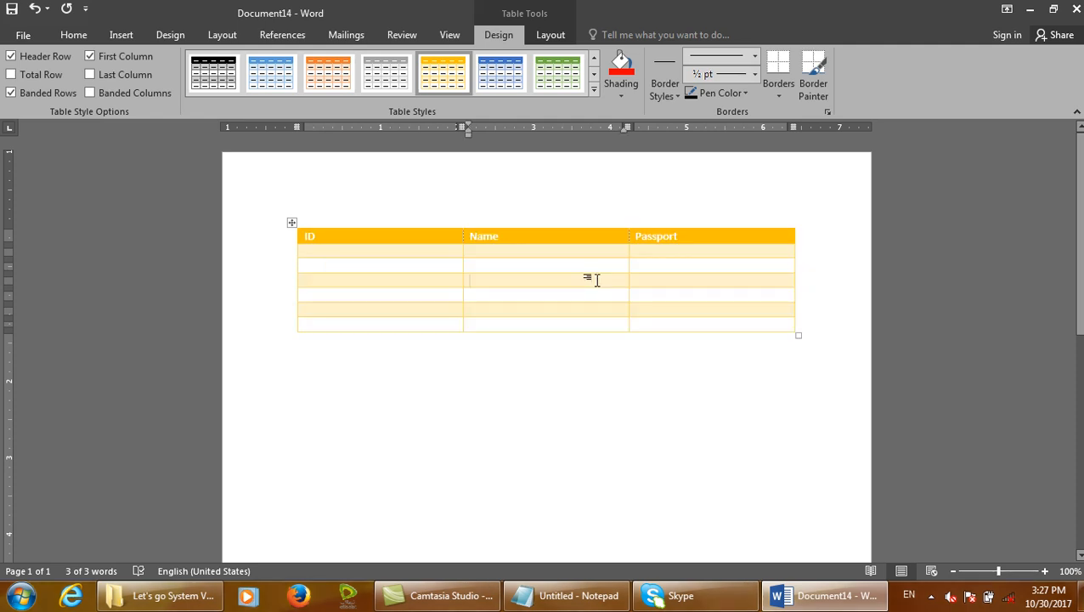
{"action": "left_click", "coordinate": [599, 280]}
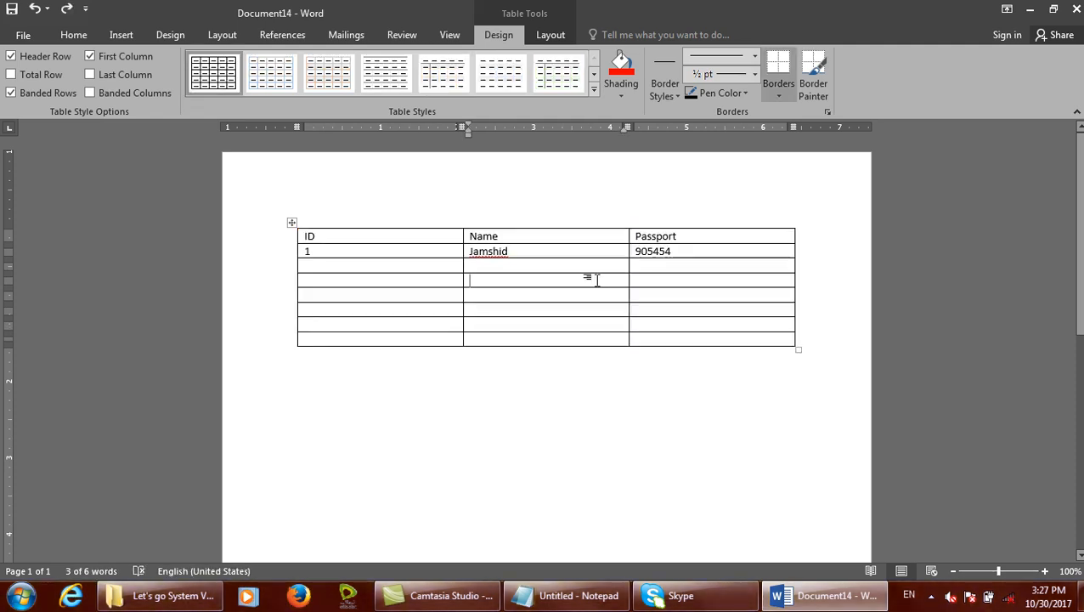
Step: Select all cells of the "Passport" column directly on the page and clear the selection
{"action": "left_click", "coordinate": [717, 233]}
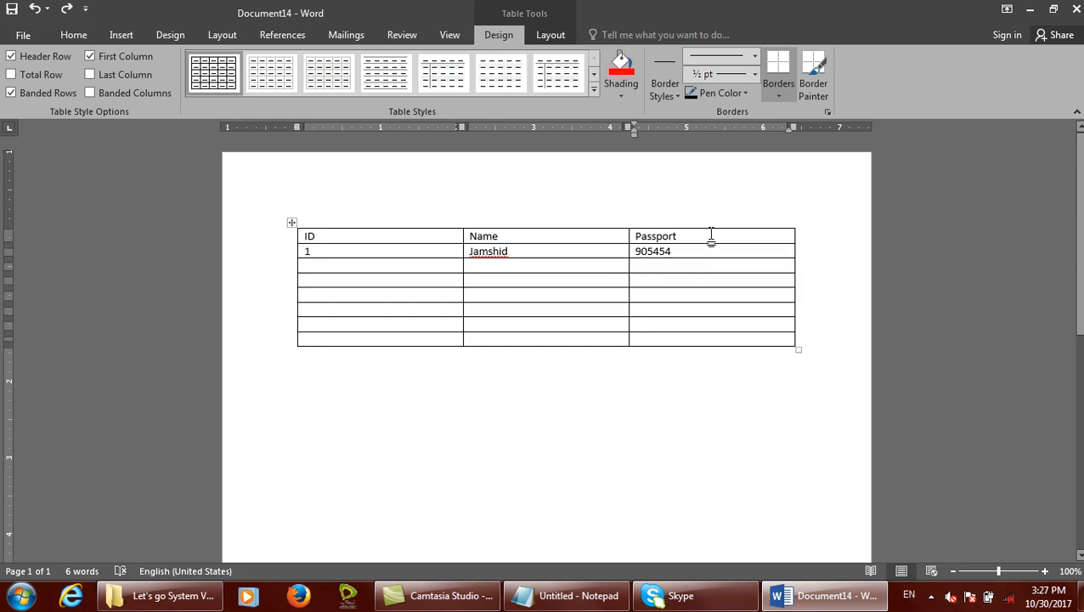
{"action": "left_click_drag", "start_coordinate": [712, 238], "coordinate": [690, 391]}
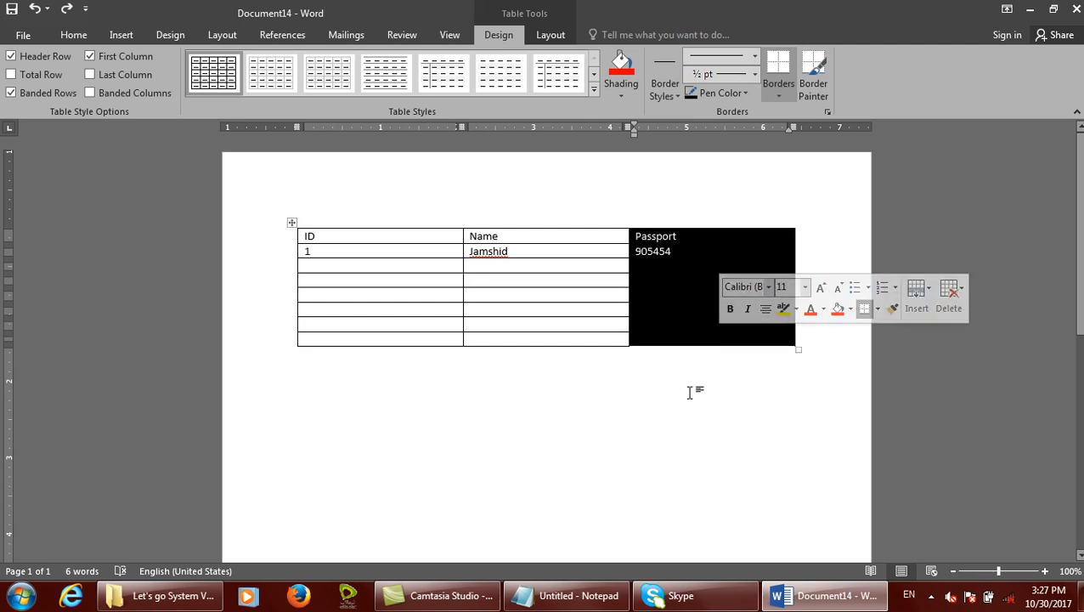
{"action": "left_click", "coordinate": [630, 281]}
Step: Select all three cells of the empty third row directly in the table
{"action": "left_click", "coordinate": [711, 267]}
{"action": "left_click_drag", "start_coordinate": [712, 269], "coordinate": [607, 266]}
{"action": "left_click_drag", "start_coordinate": [455, 266], "coordinate": [425, 266]}
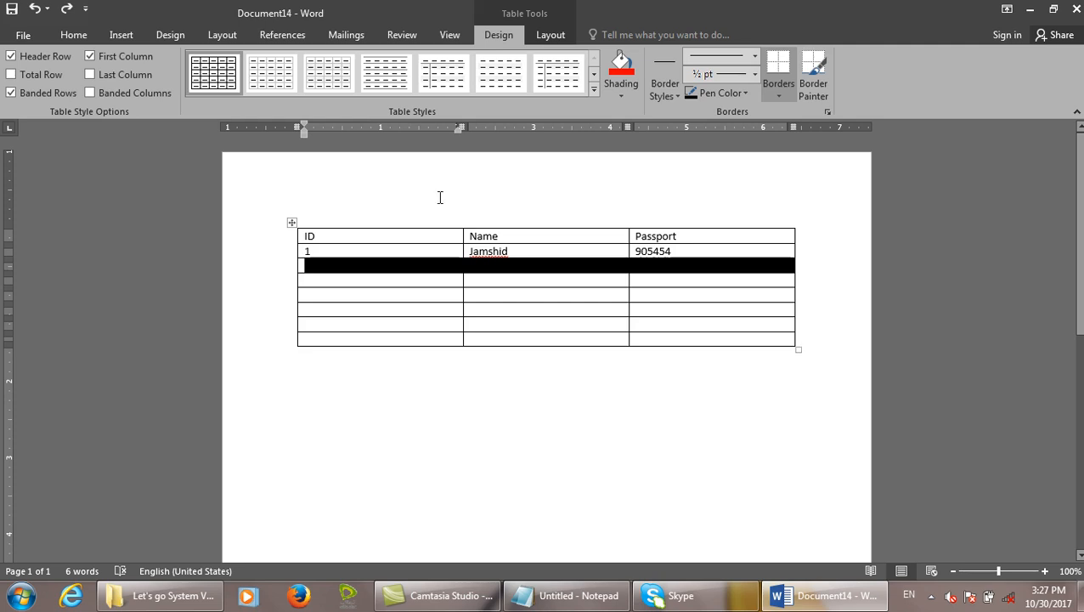
{"action": "left_click", "coordinate": [549, 35]}
{"action": "left_click", "coordinate": [21, 94]}
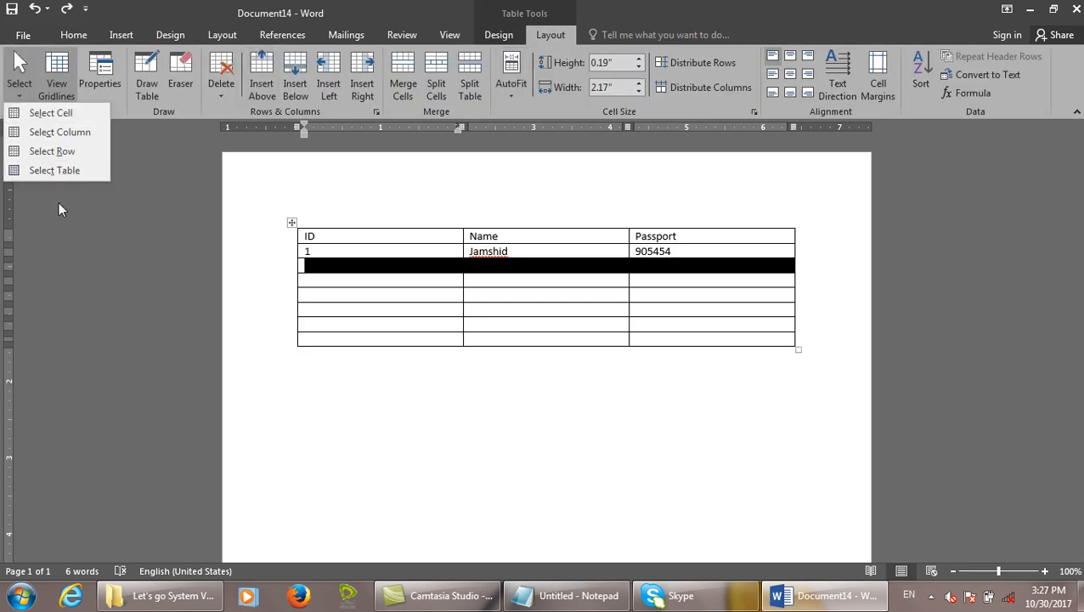
{"action": "left_click", "coordinate": [65, 186]}
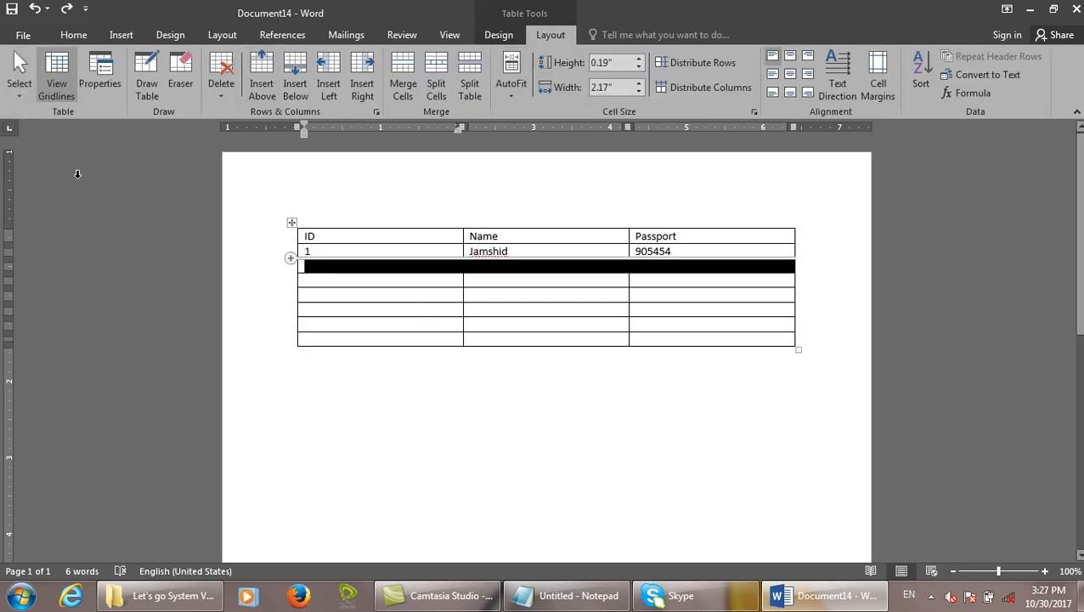
{"action": "left_click", "coordinate": [69, 98]}
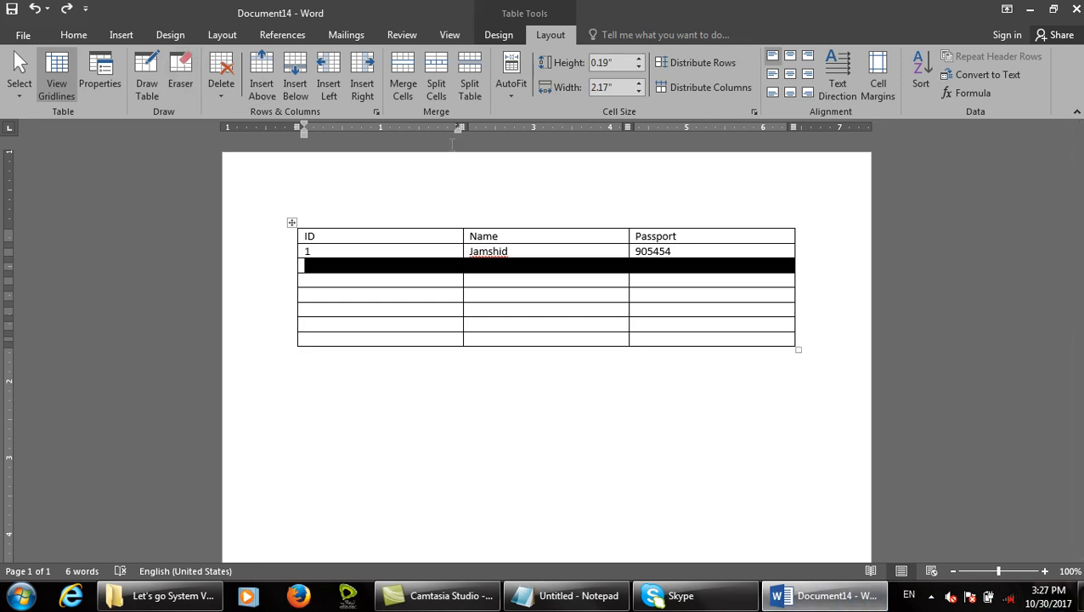
Step: Erase several horizontal borders between cells in the ID, Name and Passport columns using the Eraser
{"action": "left_click", "coordinate": [632, 281]}
{"action": "left_click", "coordinate": [645, 283]}
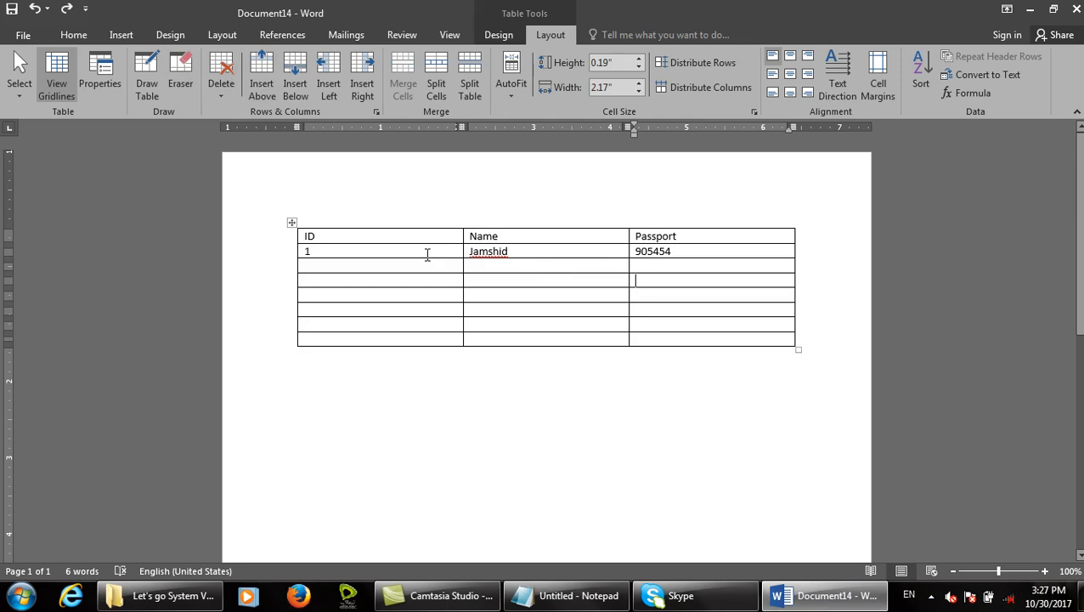
{"action": "left_click", "coordinate": [180, 83]}
{"action": "left_click", "coordinate": [529, 258]}
{"action": "left_click", "coordinate": [645, 287]}
{"action": "left_click", "coordinate": [606, 300]}
{"action": "left_click", "coordinate": [446, 303]}
{"action": "left_click", "coordinate": [493, 272]}
{"action": "left_click", "coordinate": [684, 330]}
{"action": "left_click", "coordinate": [724, 242]}
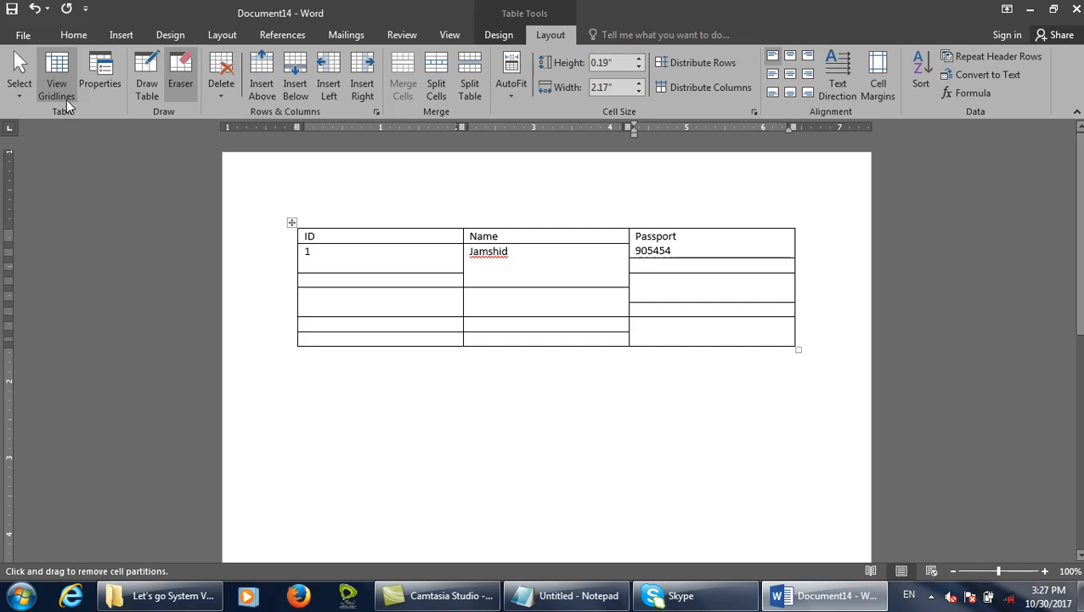
{"action": "key", "text": "Escape"}
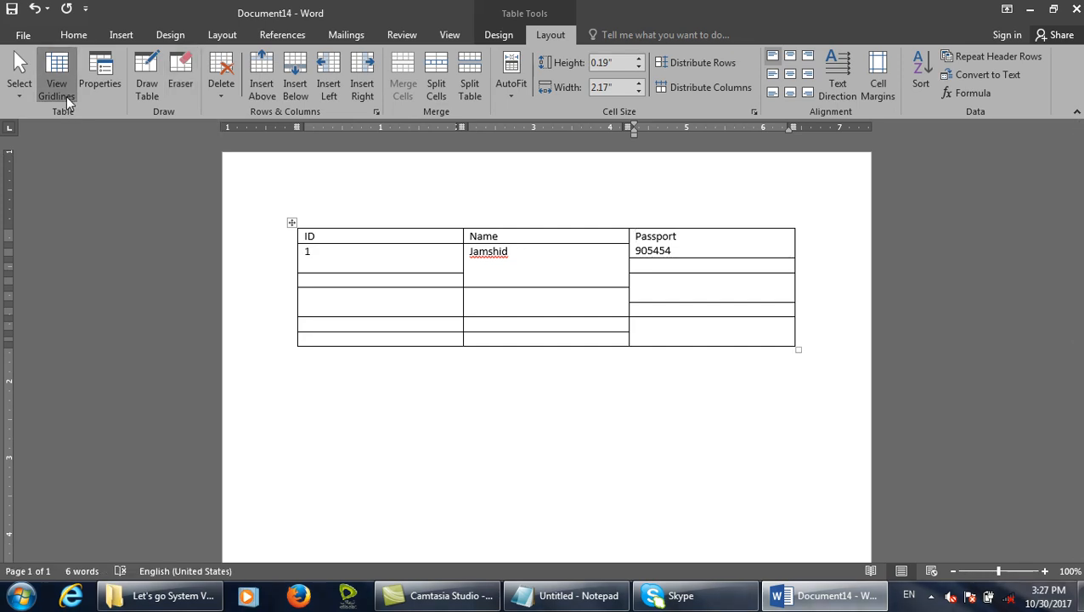
Step: Switch the table gridlines off and back on
{"action": "left_click", "coordinate": [59, 85]}
{"action": "left_click", "coordinate": [341, 262]}
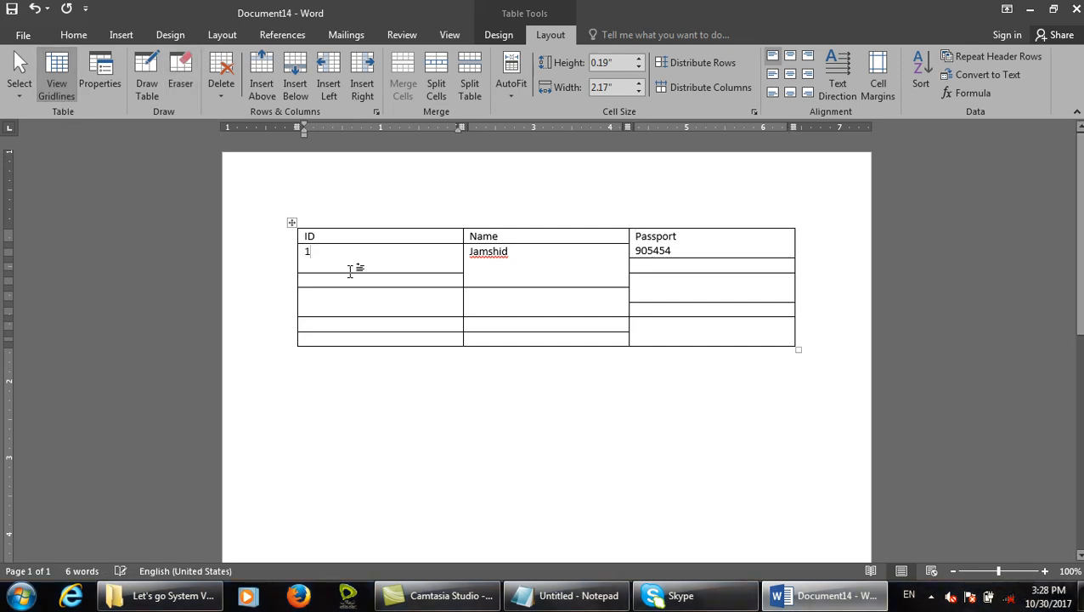
{"action": "left_click", "coordinate": [59, 77]}
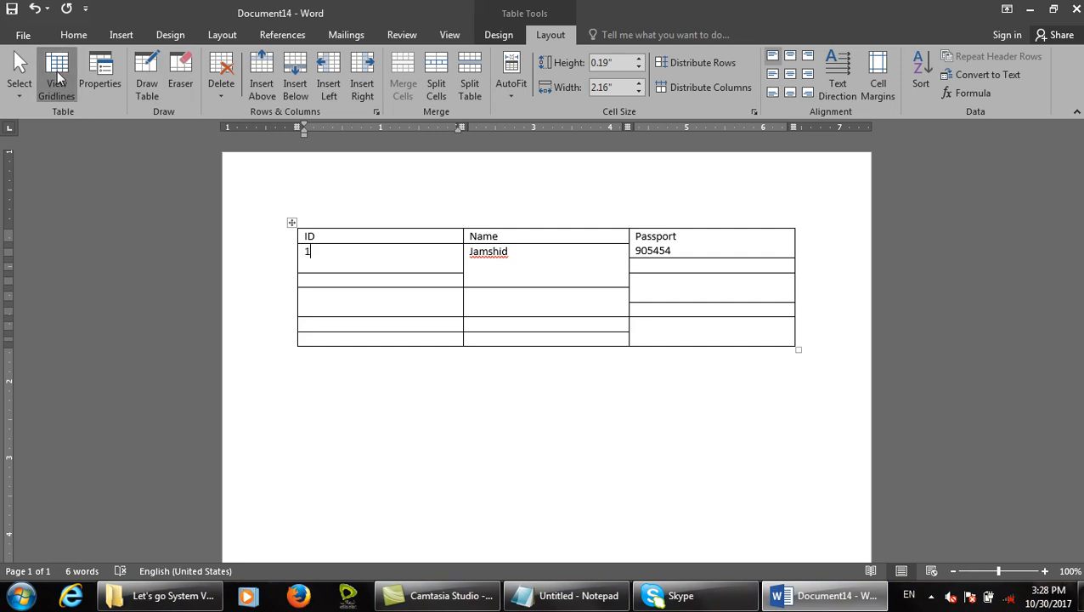
{"action": "left_click", "coordinate": [416, 323]}
Step: Close the document without saving and create a new blank document
{"action": "key", "text": "ctrl+w"}
{"action": "key", "text": "n"}
{"action": "key", "text": "ctrl+n"}
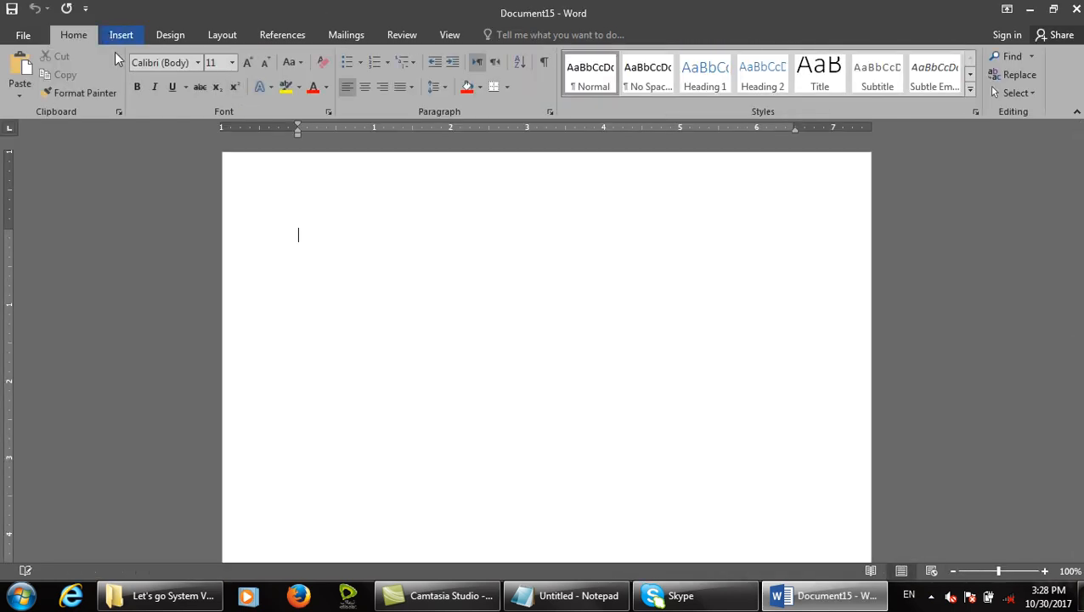
Step: Insert a table with four columns and eight rows
{"action": "left_click", "coordinate": [120, 35]}
{"action": "left_click", "coordinate": [103, 97]}
{"action": "left_click", "coordinate": [144, 226]}
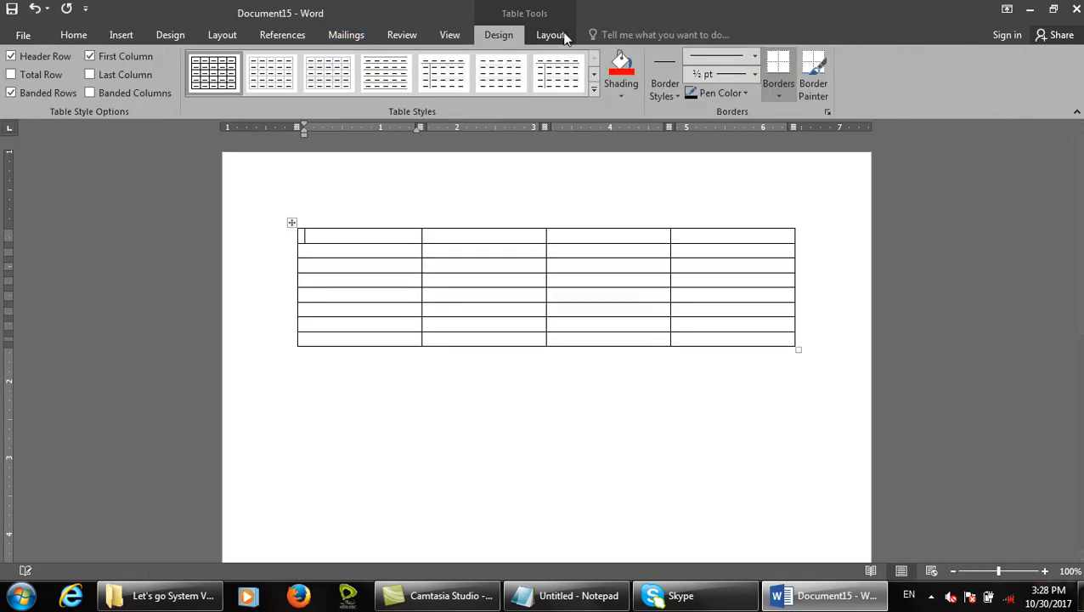
Step: Use the Eraser to remove the first divider in the top row and various inner borders in the second, third and fourth columns
{"action": "left_click", "coordinate": [552, 34]}
{"action": "left_click", "coordinate": [179, 85]}
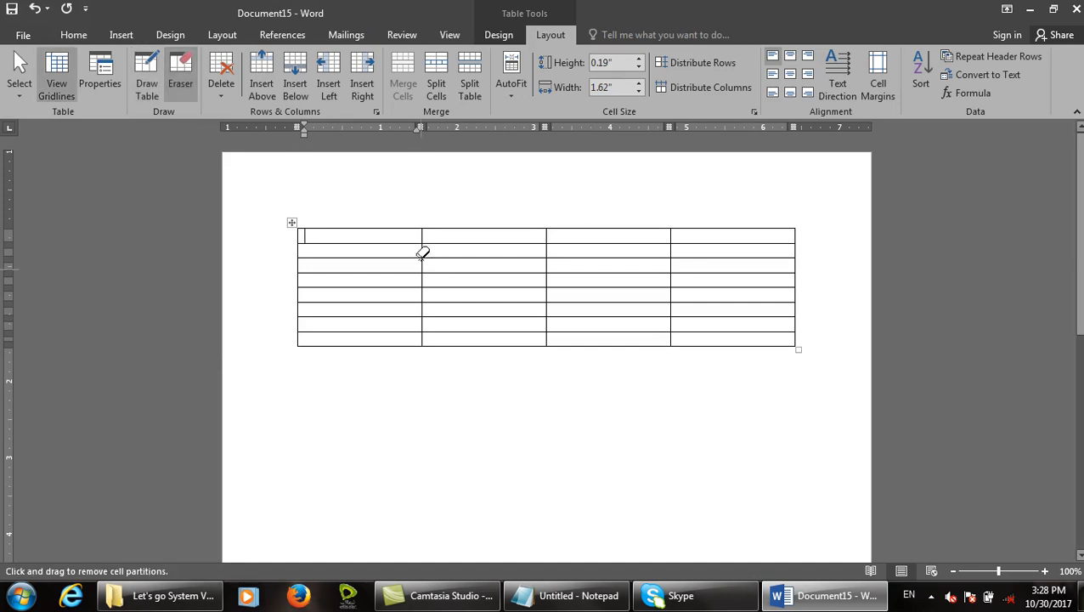
{"action": "left_click", "coordinate": [422, 236]}
{"action": "left_click", "coordinate": [469, 256]}
{"action": "left_click", "coordinate": [548, 282]}
{"action": "left_click", "coordinate": [675, 294]}
{"action": "left_click", "coordinate": [696, 257]}
{"action": "left_click", "coordinate": [704, 315]}
{"action": "left_click", "coordinate": [648, 316]}
{"action": "left_click", "coordinate": [694, 286]}
{"action": "left_click", "coordinate": [718, 273]}
{"action": "left_click", "coordinate": [660, 272]}
{"action": "left_click", "coordinate": [715, 330]}
{"action": "left_click", "coordinate": [657, 330]}
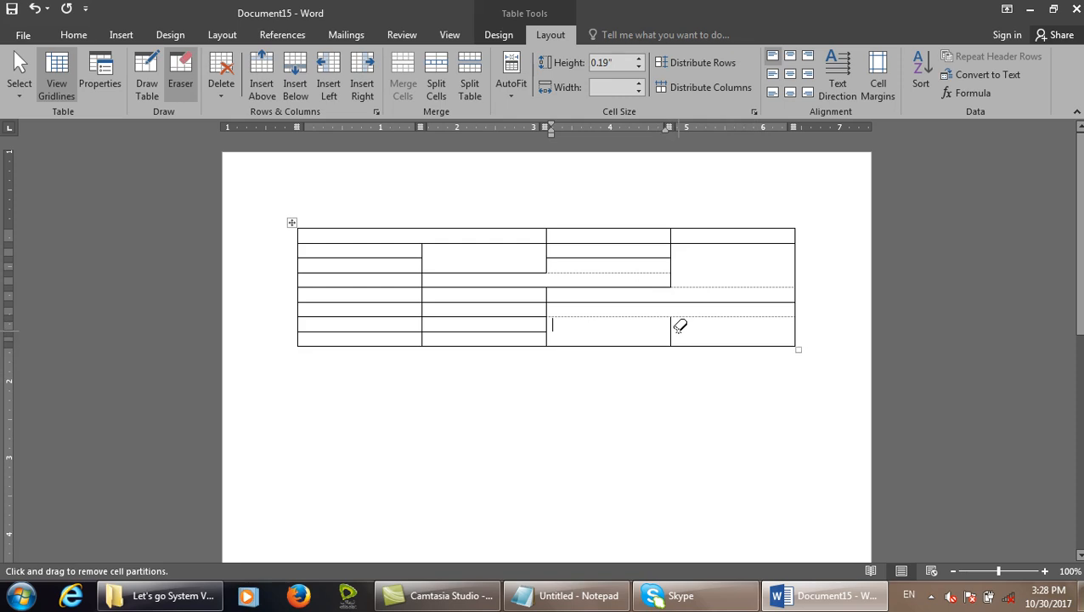
{"action": "left_click", "coordinate": [671, 328]}
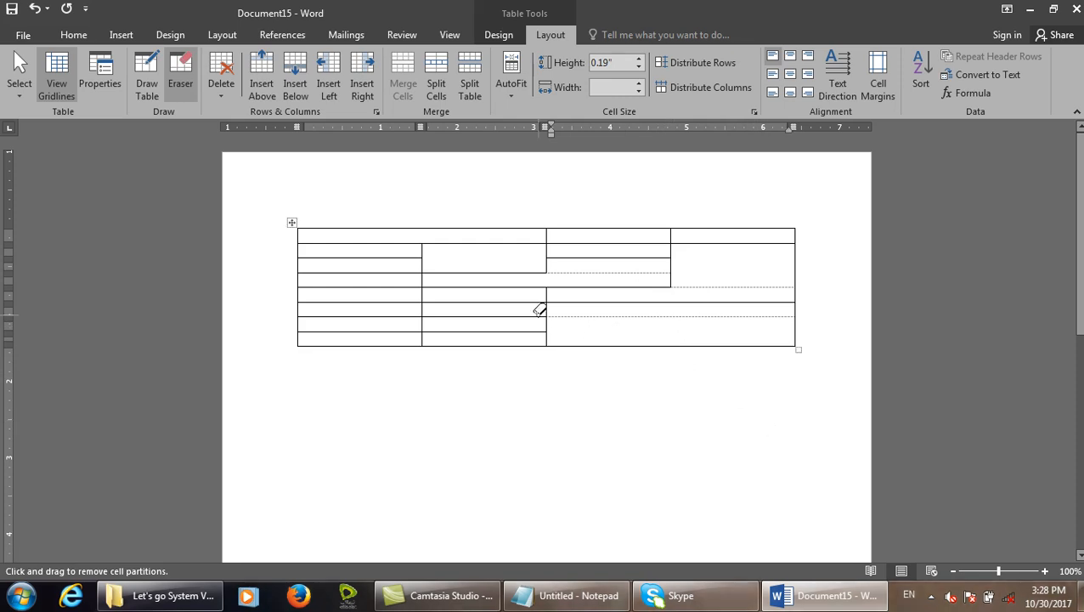
Step: Erase more horizontal borders in the middle and lower rows, including the first and second columns
{"action": "left_click", "coordinate": [540, 315]}
{"action": "left_click", "coordinate": [620, 302]}
{"action": "left_click", "coordinate": [603, 287]}
{"action": "left_click", "coordinate": [499, 287]}
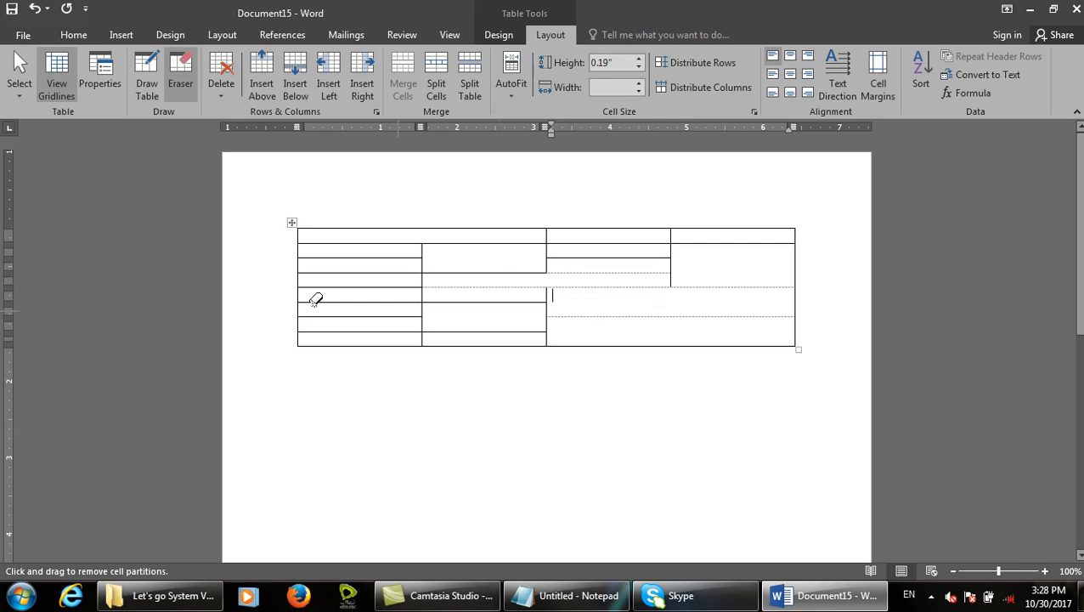
{"action": "left_click", "coordinate": [385, 287]}
{"action": "left_click", "coordinate": [405, 302]}
{"action": "left_click", "coordinate": [459, 302]}
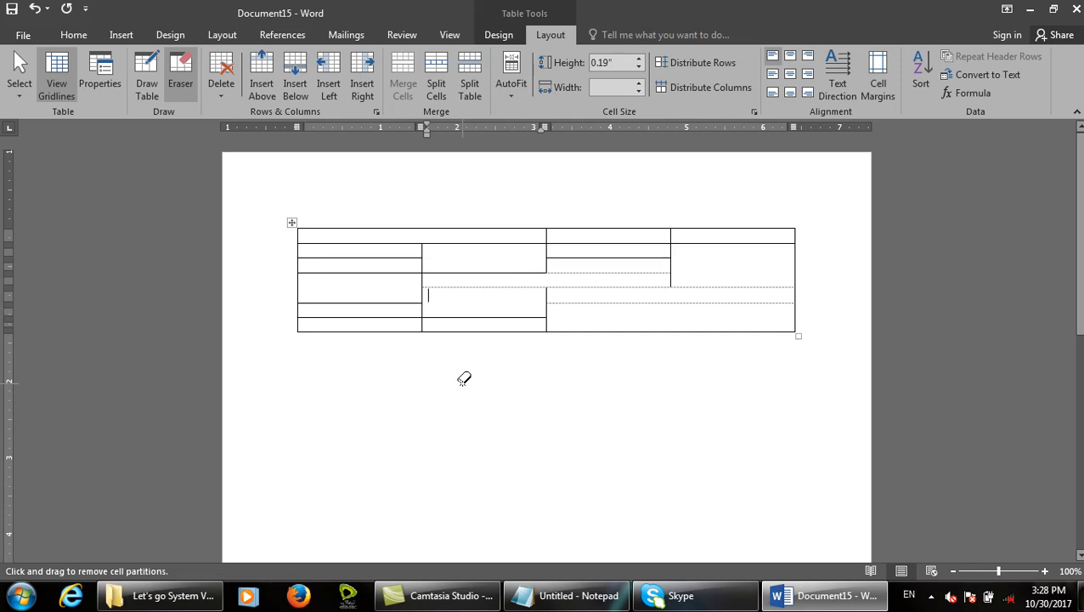
Step: Toggle the table gridlines repeatedly to compare how the erased borders look with and without them
{"action": "left_click", "coordinate": [63, 76]}
{"action": "left_click", "coordinate": [63, 75]}
{"action": "left_click", "coordinate": [62, 75]}
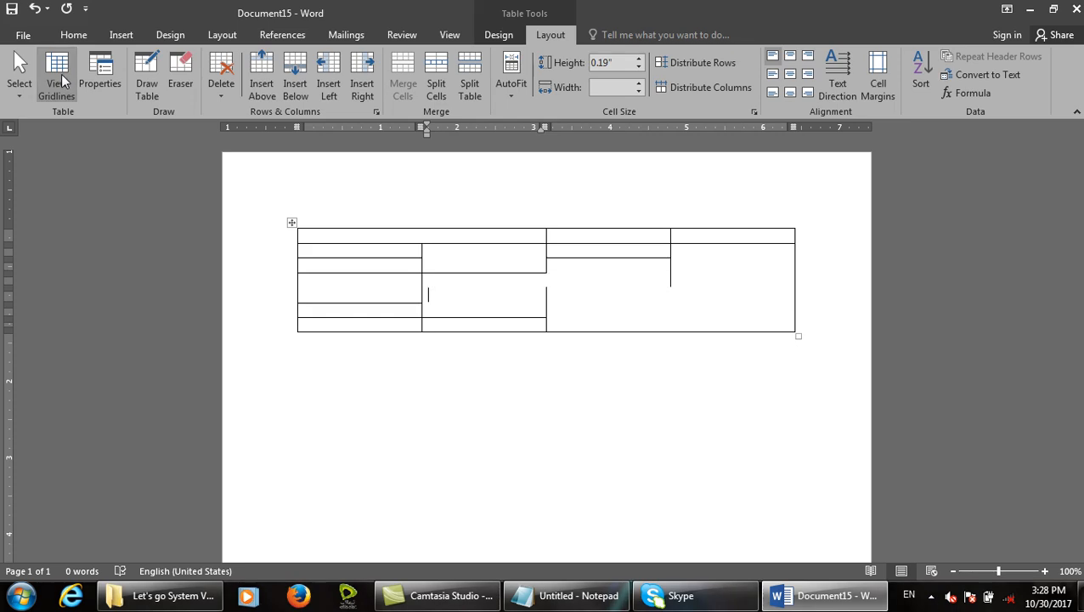
{"action": "left_click", "coordinate": [61, 75]}
{"action": "left_click", "coordinate": [61, 75]}
{"action": "left_click", "coordinate": [61, 75]}
{"action": "left_click", "coordinate": [61, 74]}
{"action": "left_click", "coordinate": [61, 75]}
{"action": "left_click", "coordinate": [62, 75]}
{"action": "left_click", "coordinate": [61, 75]}
{"action": "left_click", "coordinate": [61, 75]}
{"action": "left_click", "coordinate": [63, 77]}
{"action": "left_click", "coordinate": [63, 76]}
{"action": "left_click", "coordinate": [64, 75]}
{"action": "left_click", "coordinate": [65, 75]}
{"action": "left_click", "coordinate": [65, 75]}
{"action": "left_click", "coordinate": [65, 74]}
{"action": "left_click", "coordinate": [66, 73]}
{"action": "left_click", "coordinate": [66, 72]}
{"action": "left_click", "coordinate": [66, 72]}
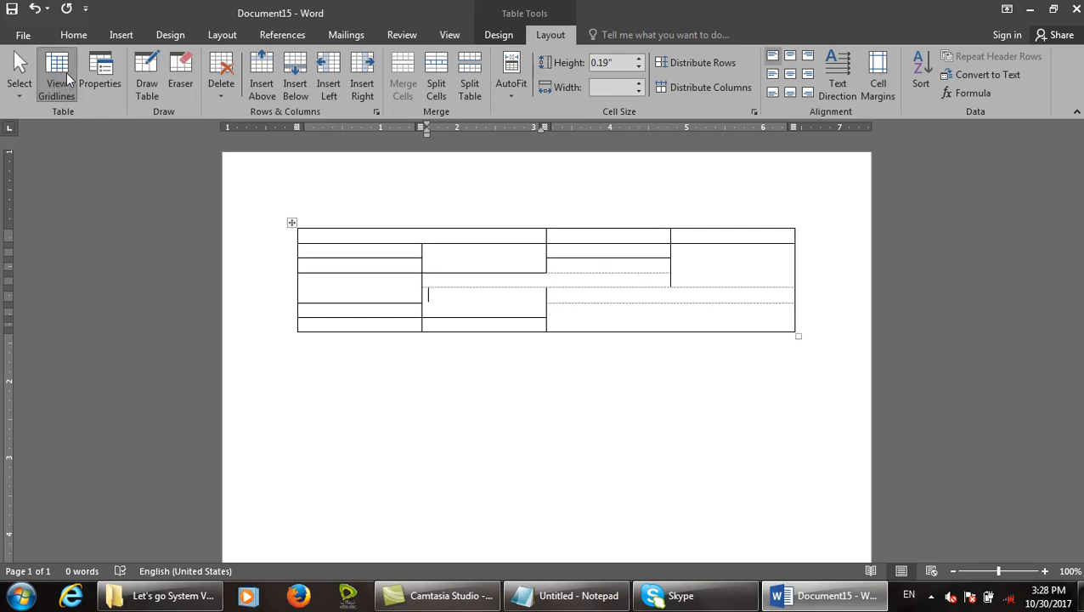
Step: Open the table's properties and close them without making changes
{"action": "left_click", "coordinate": [103, 84]}
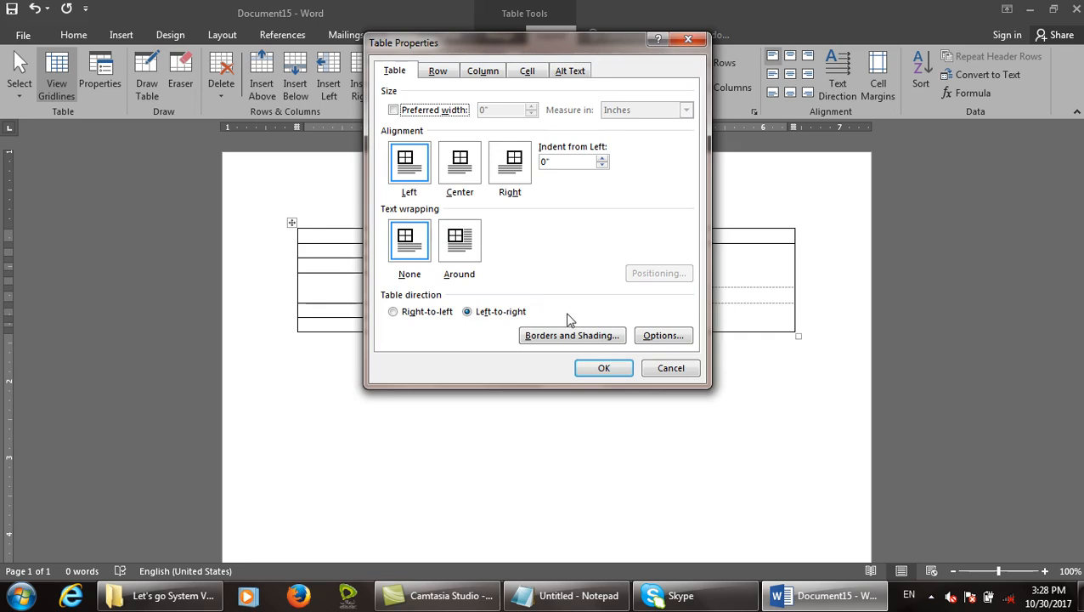
{"action": "left_click", "coordinate": [670, 368]}
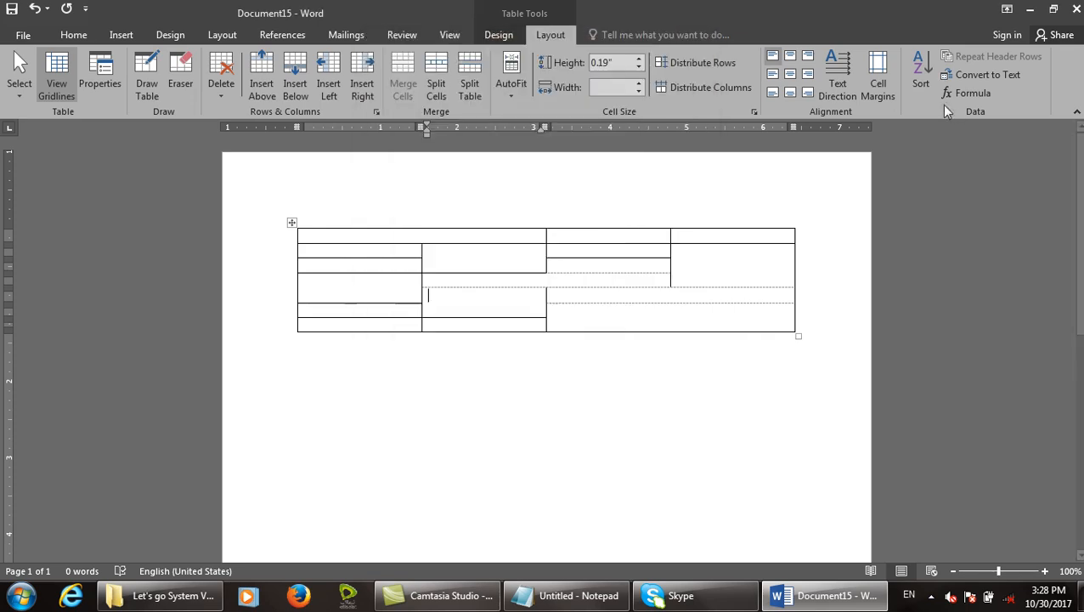
Step: Discard the document with the erased-border table without saving and create a new blank one
{"action": "left_click", "coordinate": [157, 85]}
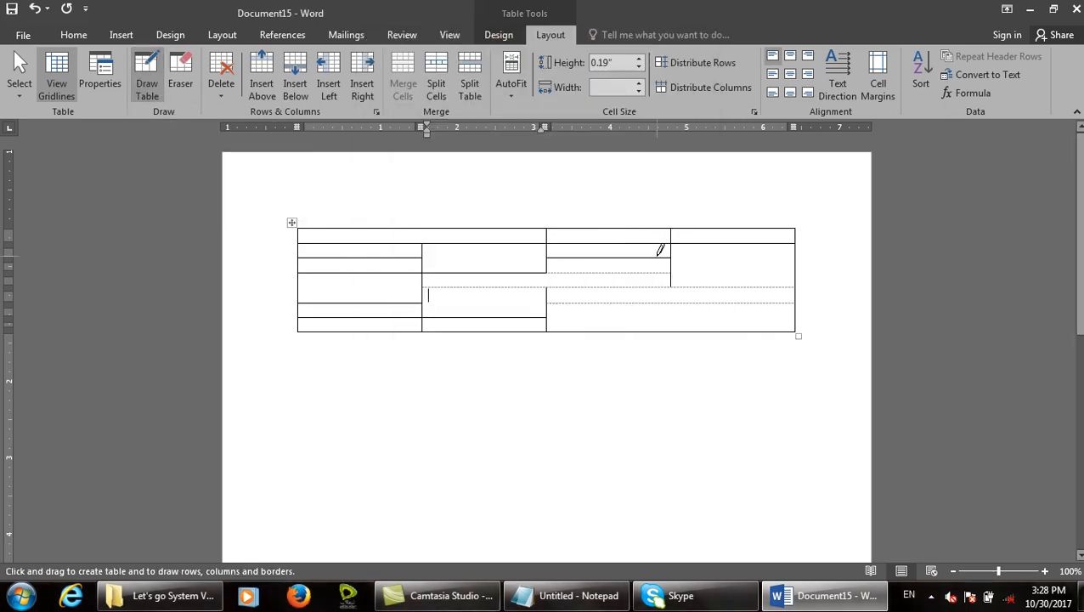
{"action": "key", "text": "ctrl+w"}
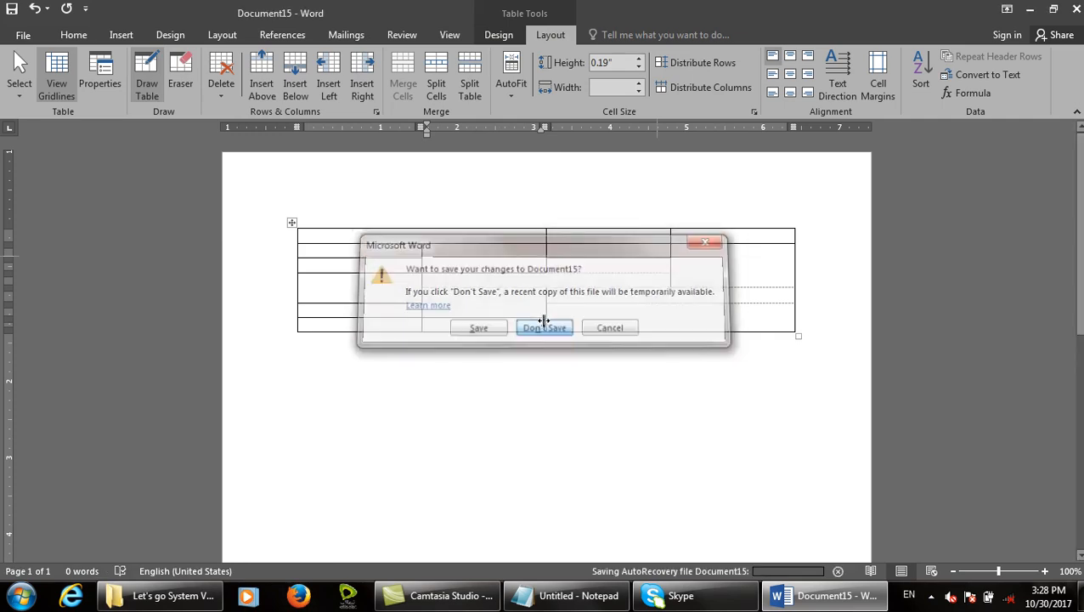
{"action": "left_click", "coordinate": [548, 326]}
{"action": "key", "text": "ctrl+n"}
Step: Insert a table with four columns and eight rows in the new document
{"action": "left_click", "coordinate": [120, 35]}
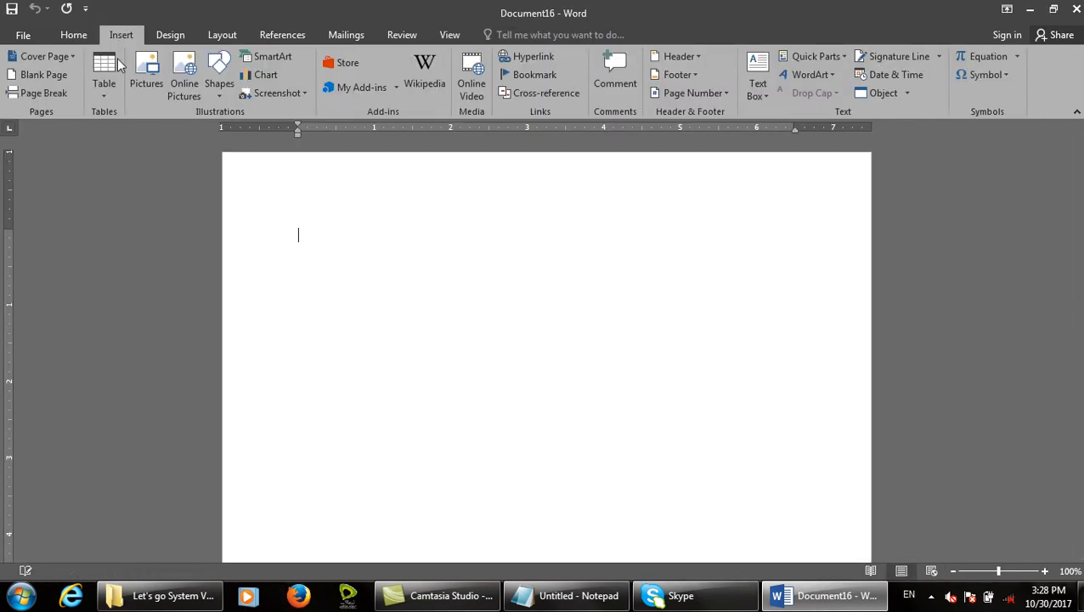
{"action": "left_click", "coordinate": [105, 85]}
{"action": "left_click", "coordinate": [146, 237]}
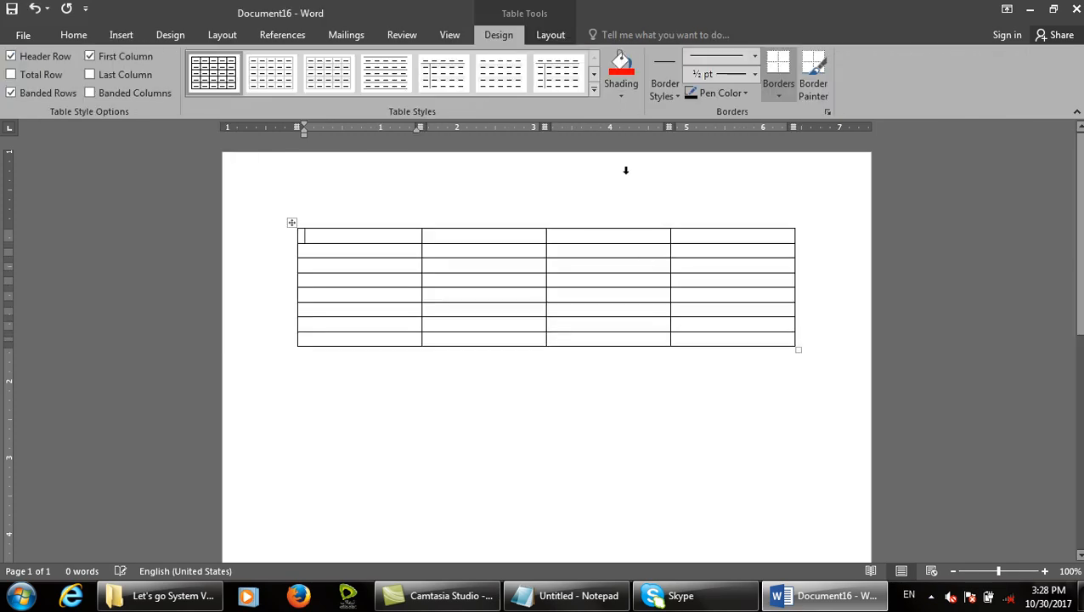
Step: Split each of the four columns with vertical Draw Table lines, adding extra lines in the resulting second and last columns
{"action": "left_click", "coordinate": [549, 35]}
{"action": "left_click", "coordinate": [146, 84]}
{"action": "left_click_drag", "start_coordinate": [354, 230], "coordinate": [366, 343]}
{"action": "left_click_drag", "start_coordinate": [494, 223], "coordinate": [491, 344]}
{"action": "left_click_drag", "start_coordinate": [618, 223], "coordinate": [622, 348]}
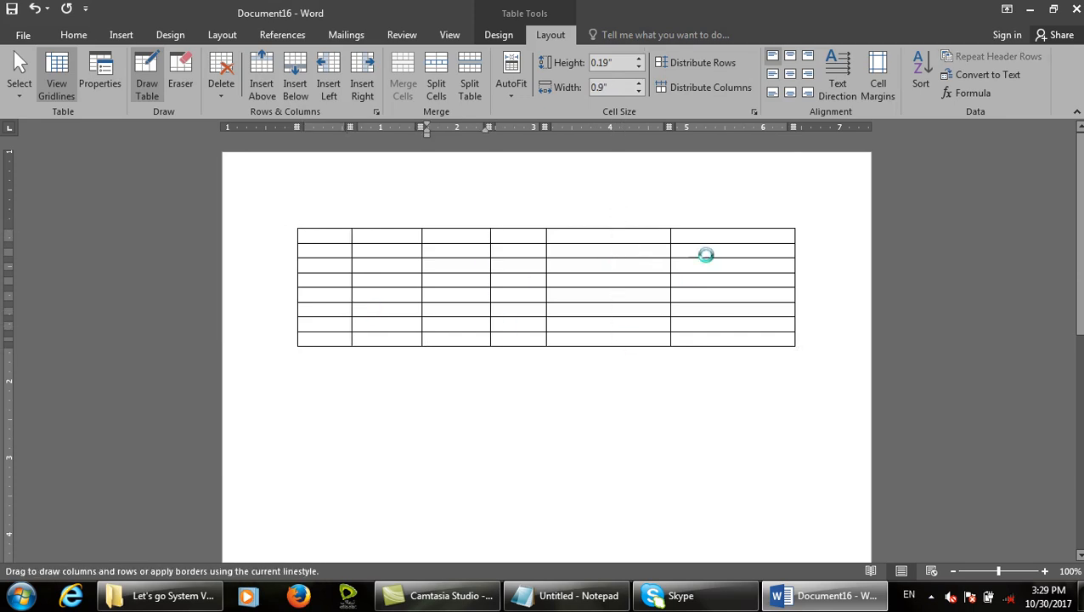
{"action": "left_click_drag", "start_coordinate": [727, 344], "coordinate": [727, 229]}
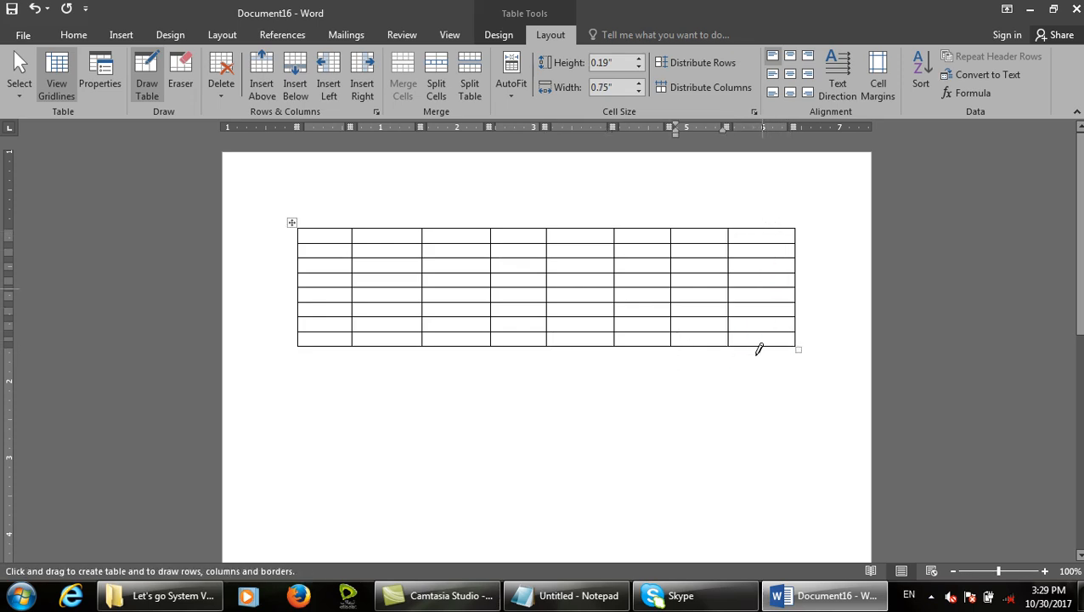
{"action": "left_click_drag", "start_coordinate": [389, 223], "coordinate": [390, 323]}
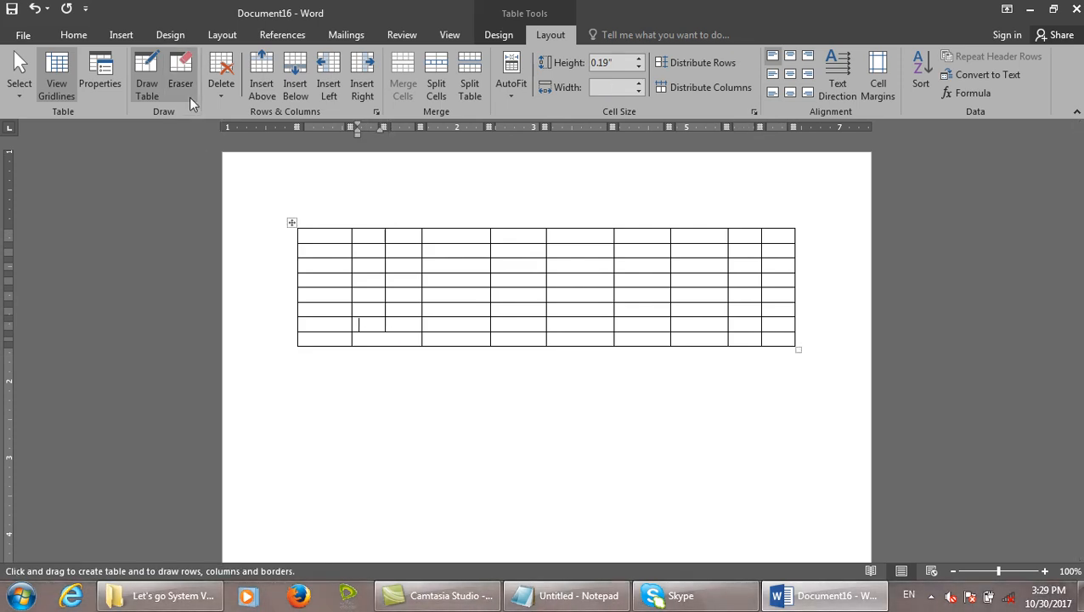
Step: Review the delete options for cells, columns, rows and the whole table
{"action": "left_click", "coordinate": [222, 95]}
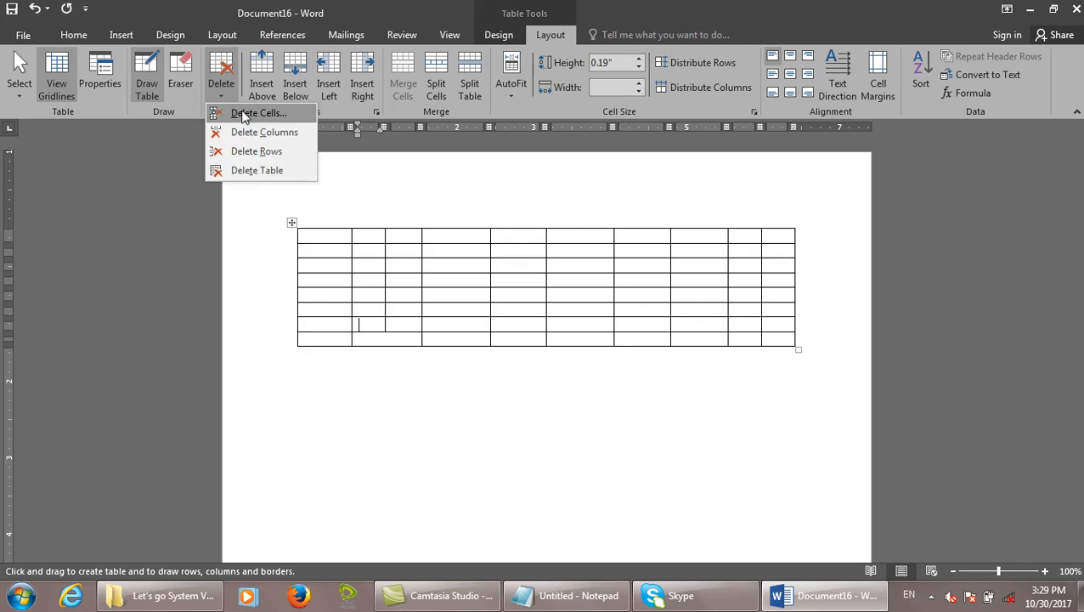
{"action": "left_click", "coordinate": [608, 267]}
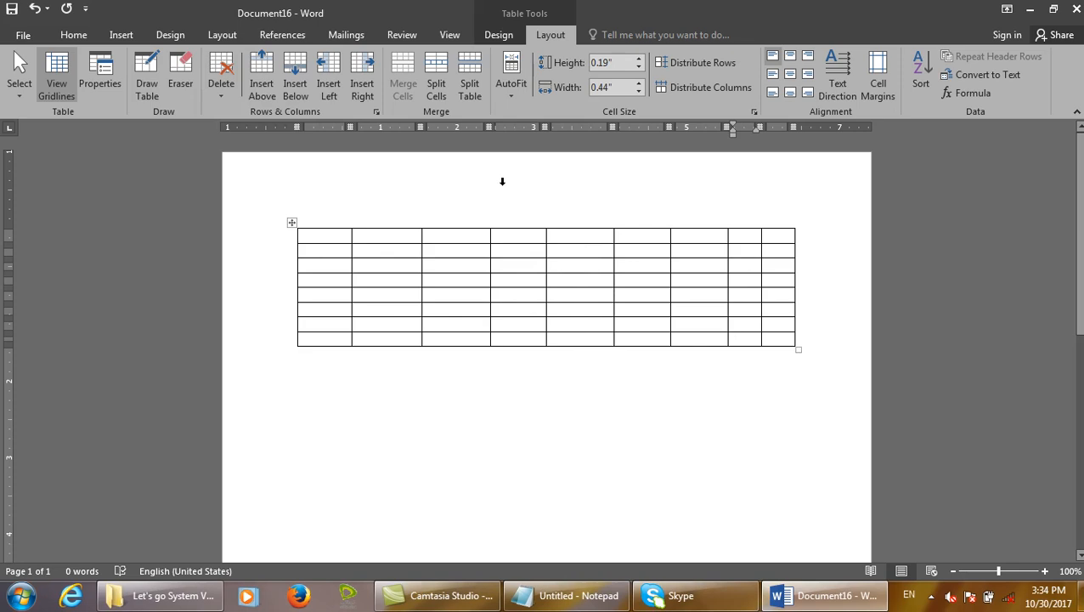
{"action": "left_click", "coordinate": [220, 90]}
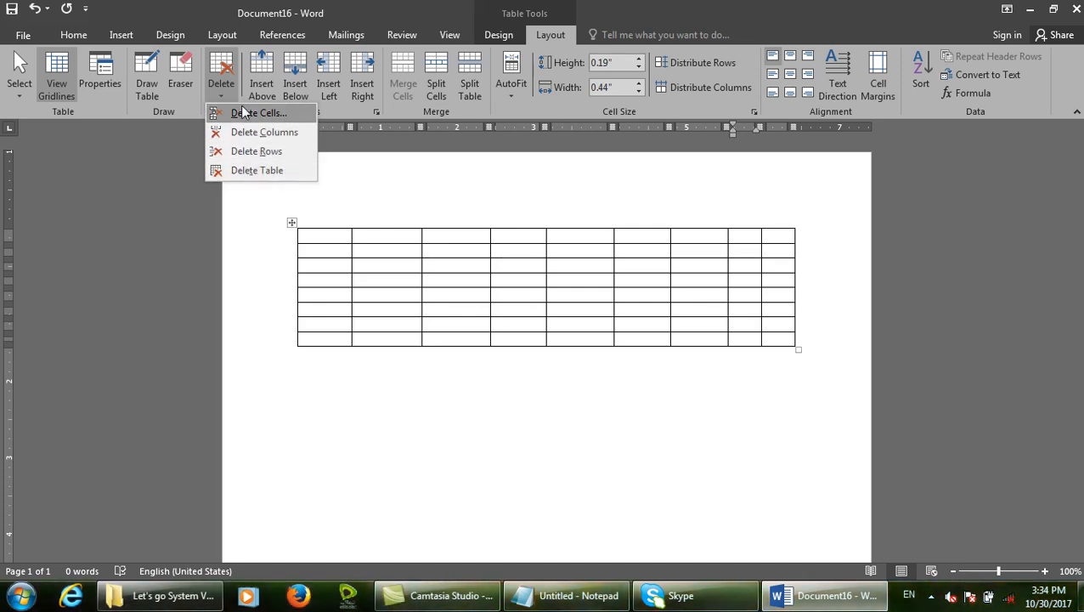
{"action": "left_click", "coordinate": [371, 228]}
{"action": "left_click", "coordinate": [372, 224]}
Step: Enter the headers "Name" and "Fa/Name" in the second and third cells of the top row
{"action": "left_click", "coordinate": [370, 237]}
{"action": "type", "text": "Name"}
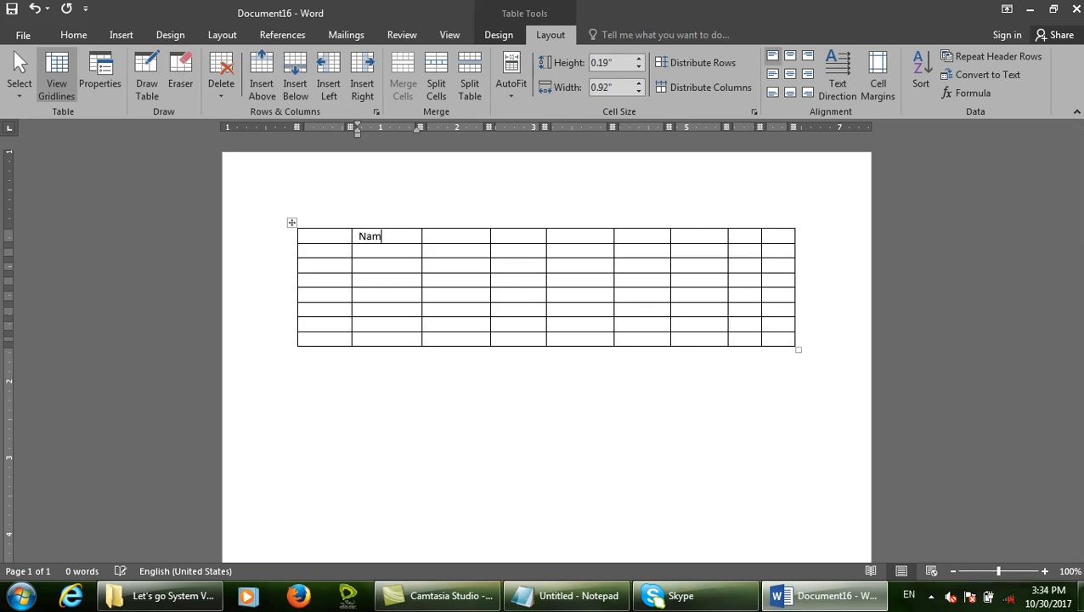
{"action": "key", "text": "Tab"}
{"action": "type", "text": "Fa/Name"}
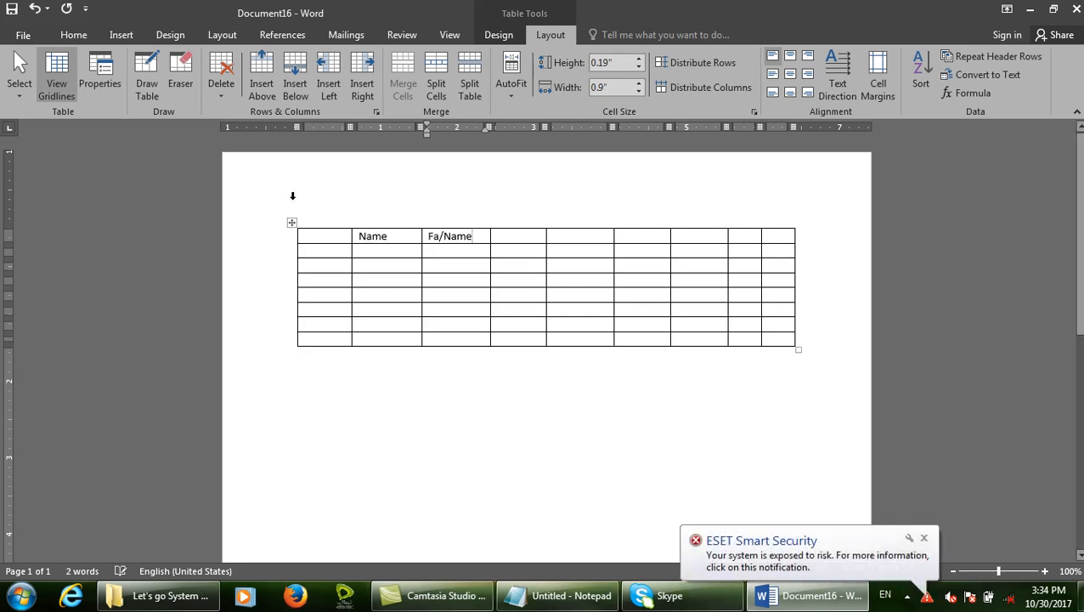
Step: Fill in a person's name and father's name in the second row beneath the two headers
{"action": "left_click", "coordinate": [404, 253]}
{"action": "type", "text": "Imran"}
{"action": "key", "text": "Tab"}
{"action": "type", "text": "khamra"}
{"action": "key", "text": "BackSpace"}
{"action": "key", "text": "BackSpace"}
{"action": "key", "text": "BackSpace"}
{"action": "key", "text": "BackSpace"}
{"action": "key", "text": "BackSpace"}
{"action": "type", "text": "amran"}
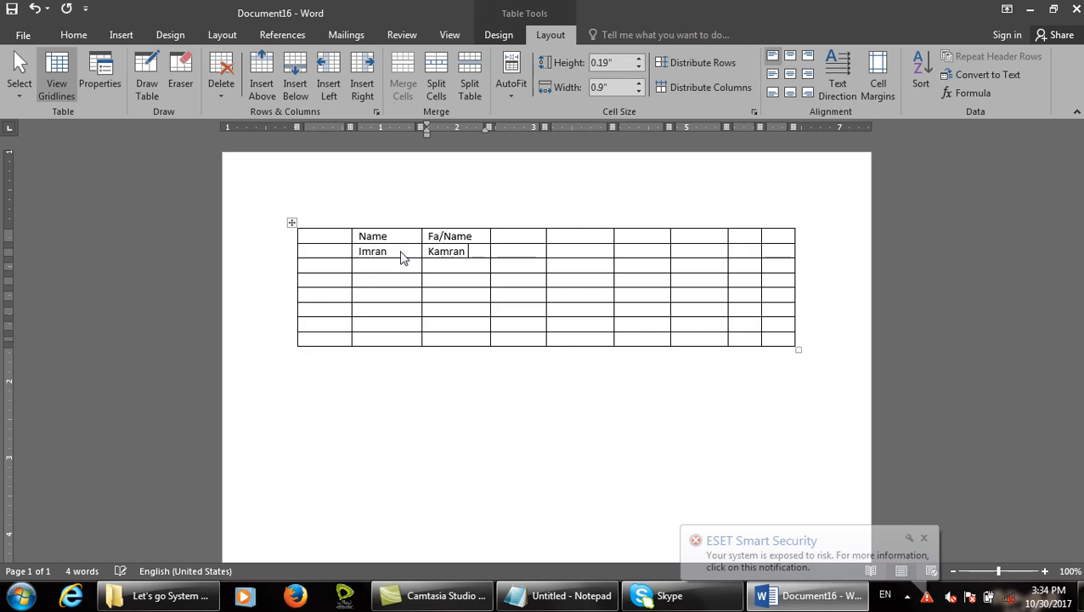
Step: Open the Delete Cells options for the "Name" header cell and move the dialog clear of the filled cells
{"action": "left_click", "coordinate": [399, 240]}
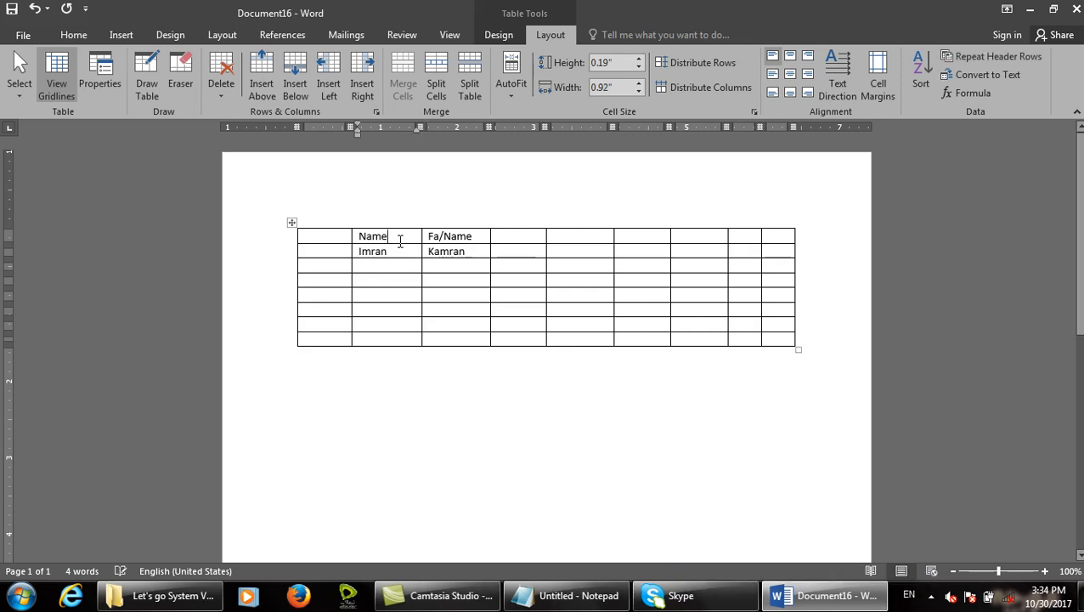
{"action": "left_click", "coordinate": [222, 89]}
{"action": "left_click", "coordinate": [251, 114]}
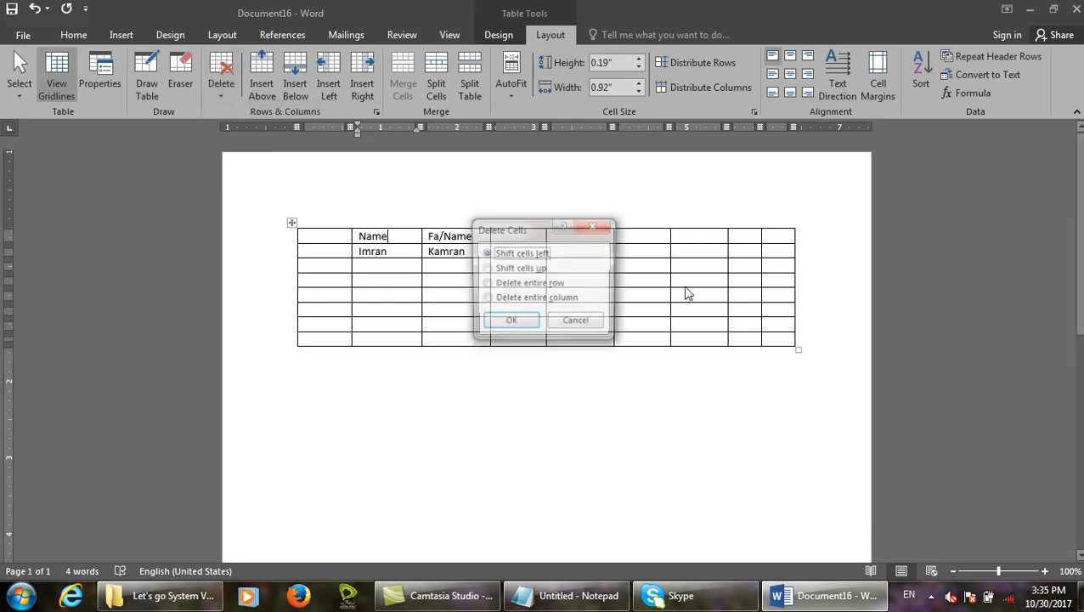
{"action": "left_click_drag", "start_coordinate": [510, 231], "coordinate": [699, 158]}
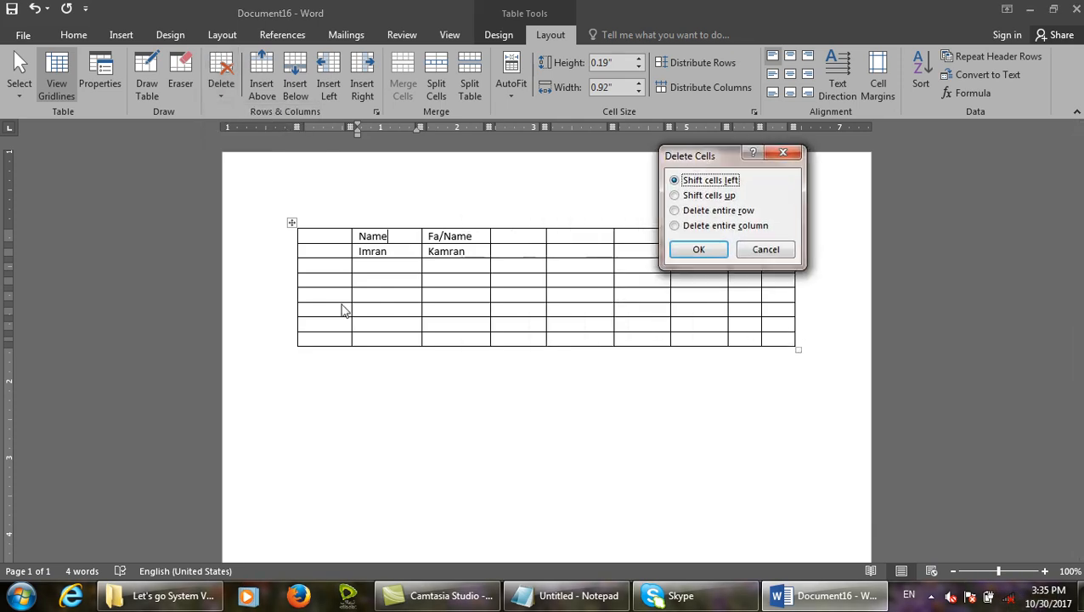
{"action": "key", "text": "ctrl+shift+d"}
{"action": "left_click_drag", "start_coordinate": [358, 225], "coordinate": [418, 242]}
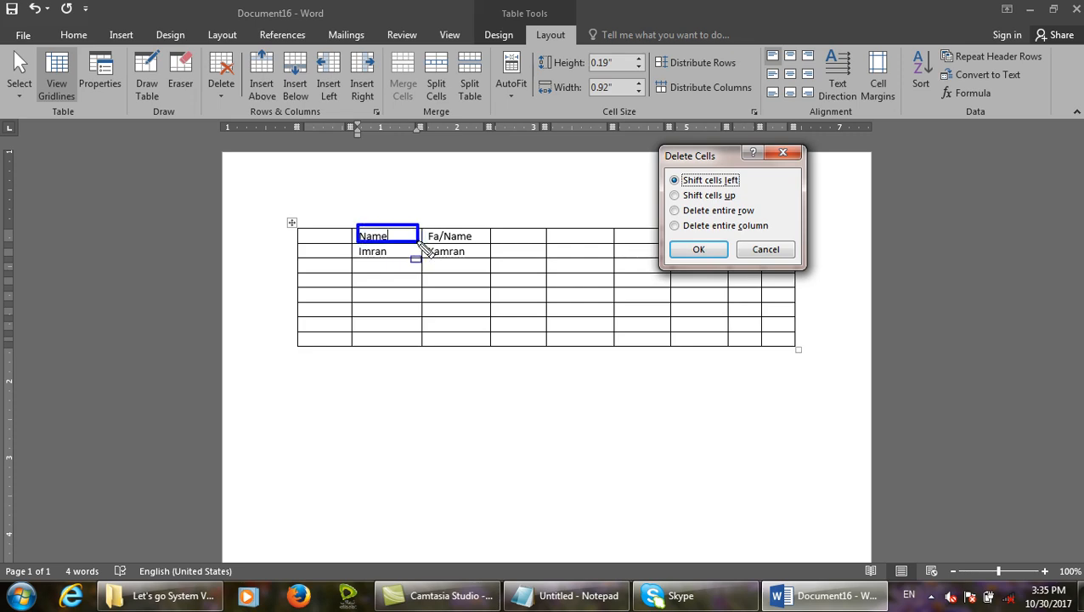
{"action": "mouse_move", "coordinate": [681, 170]}
{"action": "left_mouse_down"}
{"action": "mouse_move", "coordinate": [777, 191]}
{"action": "mouse_move", "coordinate": [756, 182]}
{"action": "left_mouse_up"}
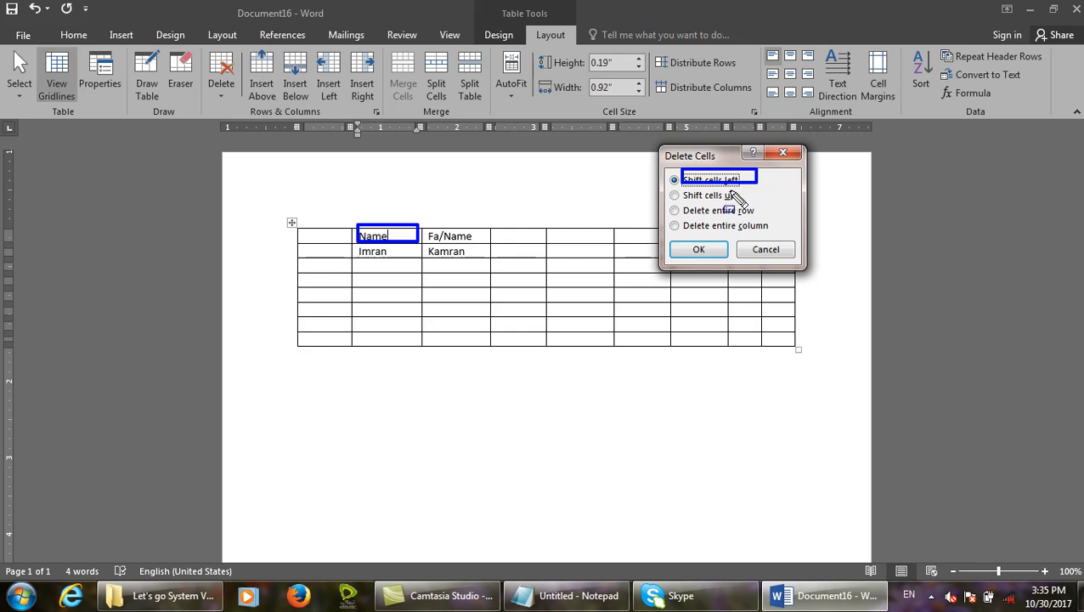
{"action": "key", "text": "ctrl+shift+d"}
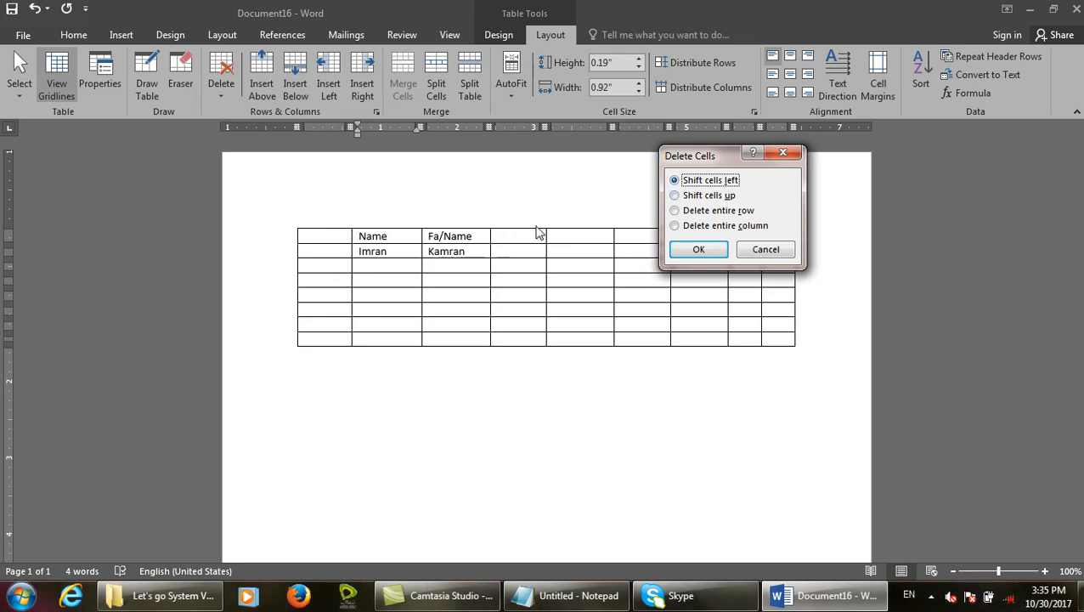
Step: Dismiss the Delete Cells options and enter the header "ID" in the first cell of the top row
{"action": "left_click", "coordinate": [769, 250]}
{"action": "left_click", "coordinate": [322, 238]}
{"action": "type", "text": "ID"}
{"action": "key", "text": "Tab"}
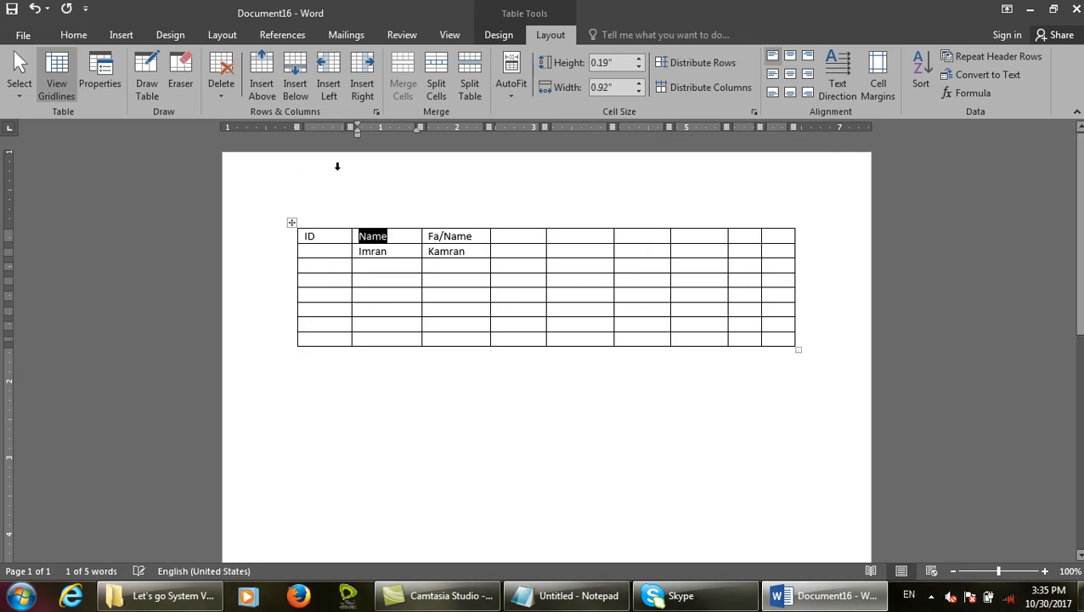
Step: Delete the "Name" header cell with the Shift cells left option, and undo the deletion
{"action": "left_click", "coordinate": [394, 240]}
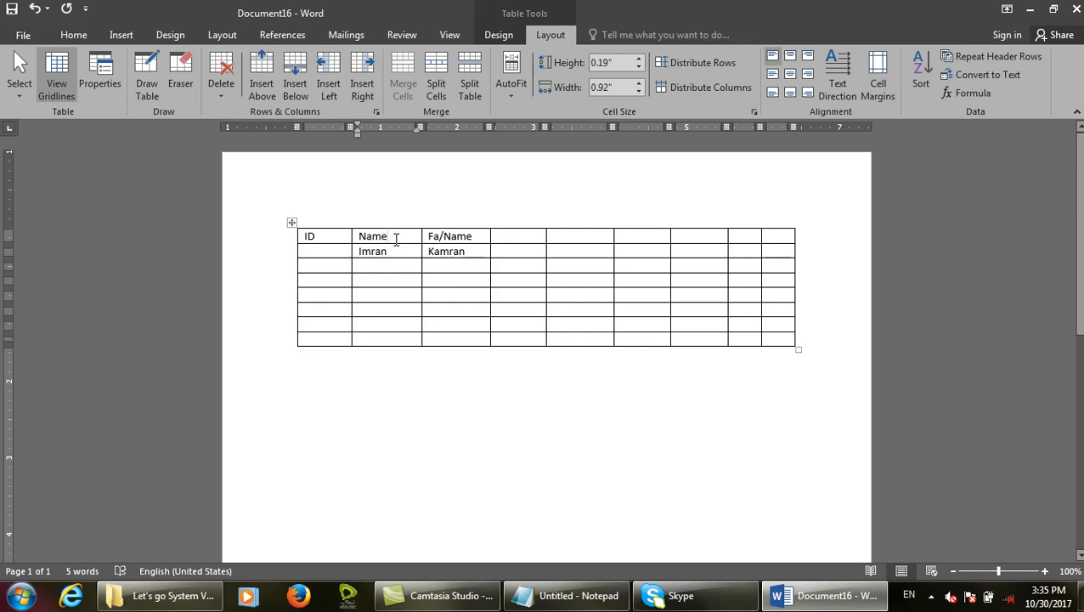
{"action": "left_click", "coordinate": [219, 85]}
{"action": "left_click", "coordinate": [242, 113]}
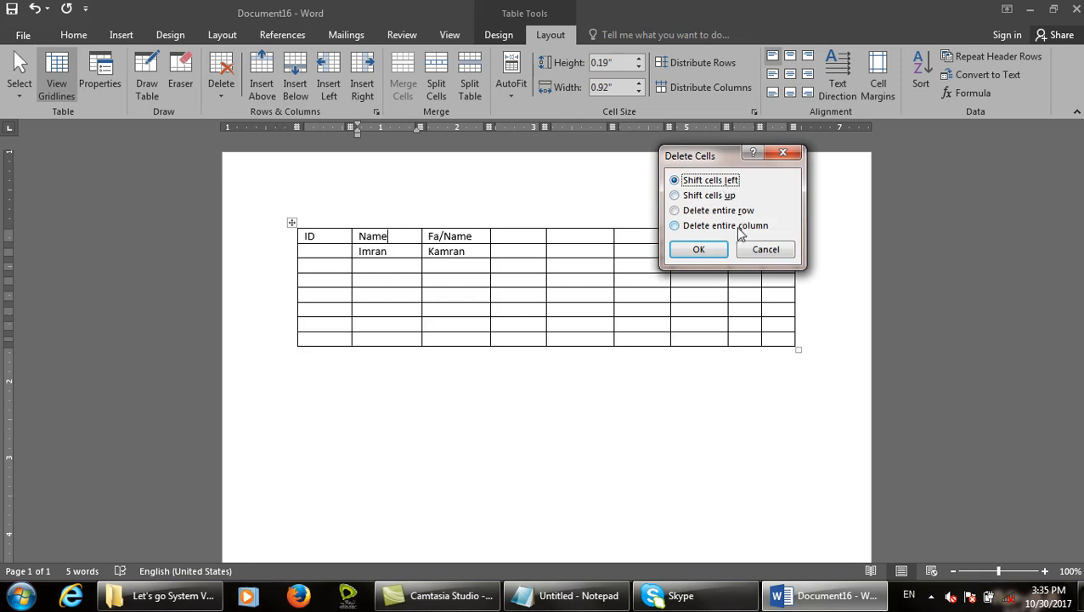
{"action": "left_click", "coordinate": [709, 249]}
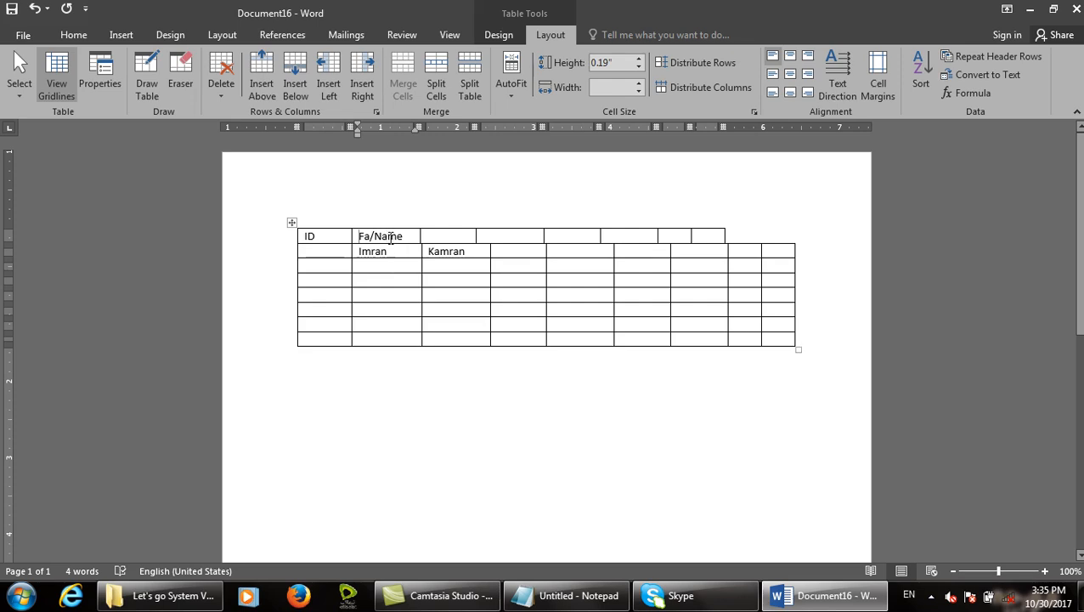
{"action": "key", "text": "ctrl+z"}
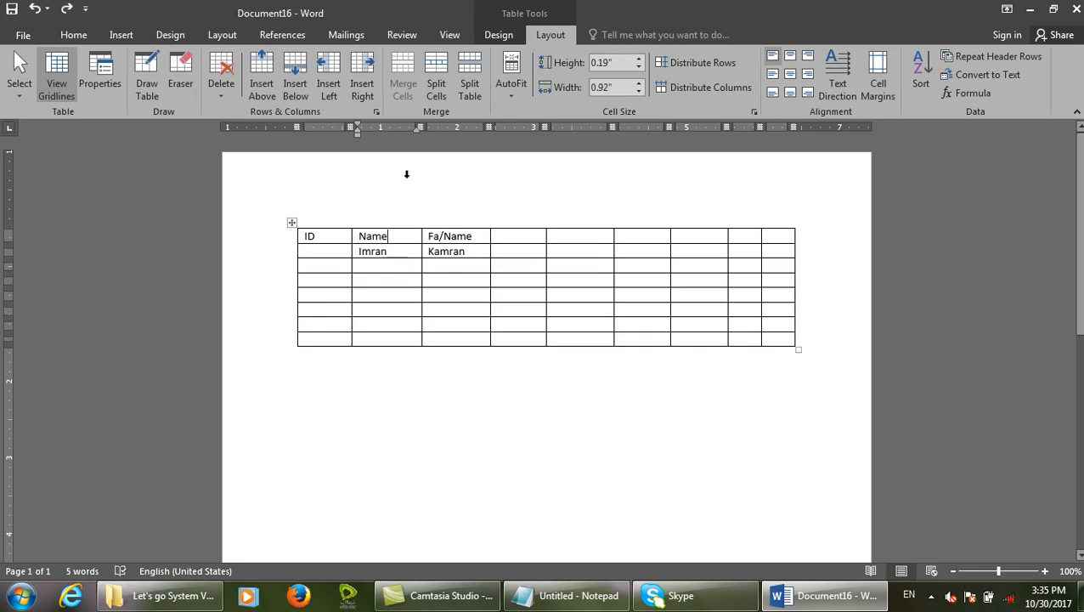
Step: Delete the "Name" header cell with the Shift cells up option, and undo the deletion
{"action": "left_click", "coordinate": [221, 80]}
{"action": "left_click", "coordinate": [514, 143]}
{"action": "left_click", "coordinate": [692, 196]}
{"action": "left_click", "coordinate": [698, 250]}
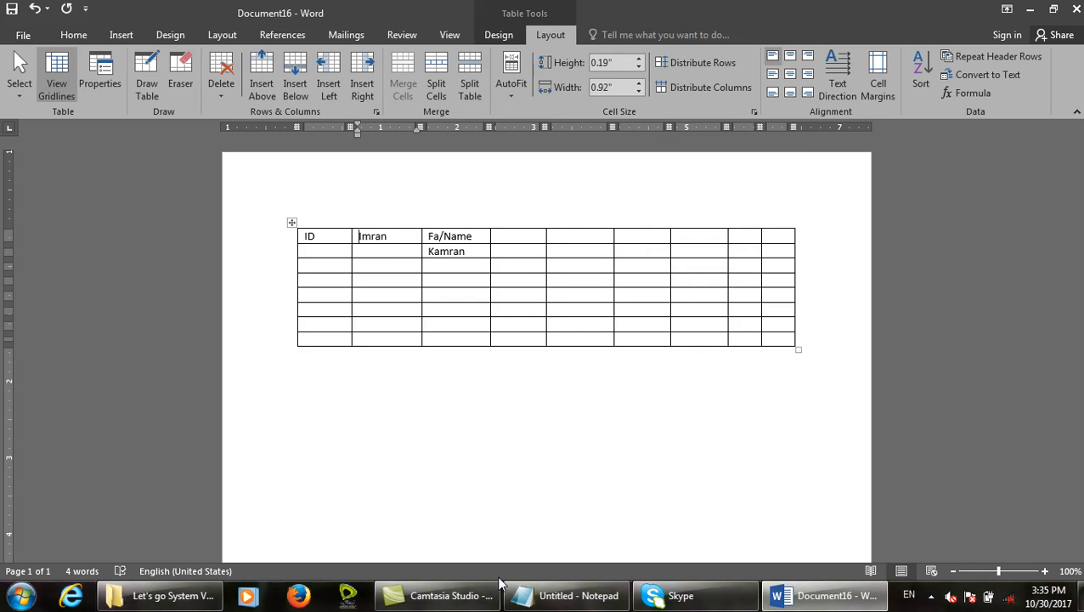
{"action": "key", "text": "ctrl+z"}
Step: Delete the entire row of the "ID" cell through the Delete Cells options, and undo the deletion
{"action": "left_click", "coordinate": [337, 235]}
{"action": "left_click", "coordinate": [226, 95]}
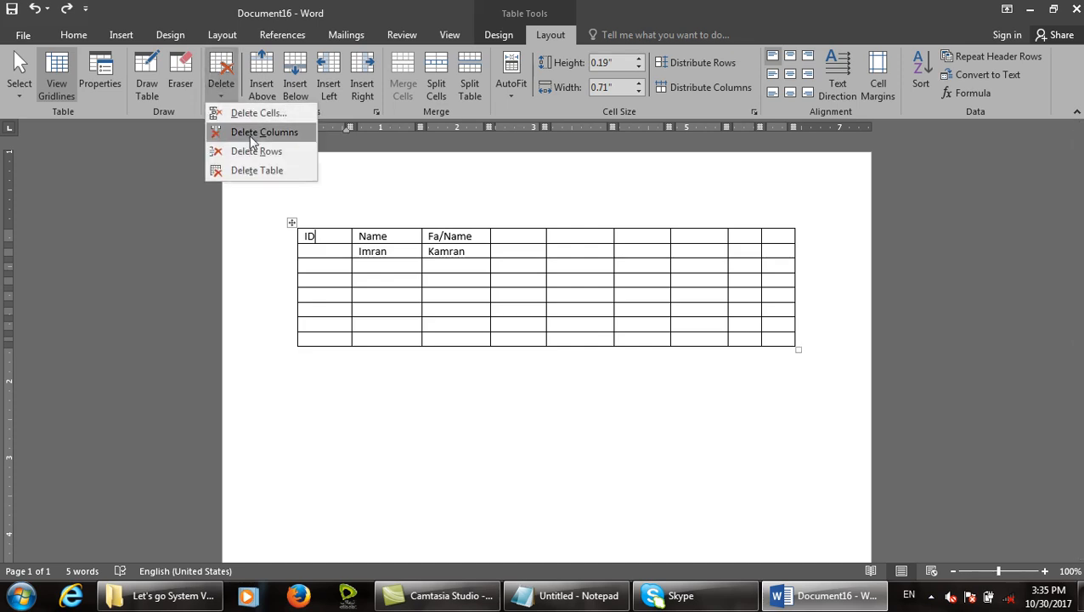
{"action": "left_click", "coordinate": [259, 113]}
{"action": "left_click", "coordinate": [718, 211]}
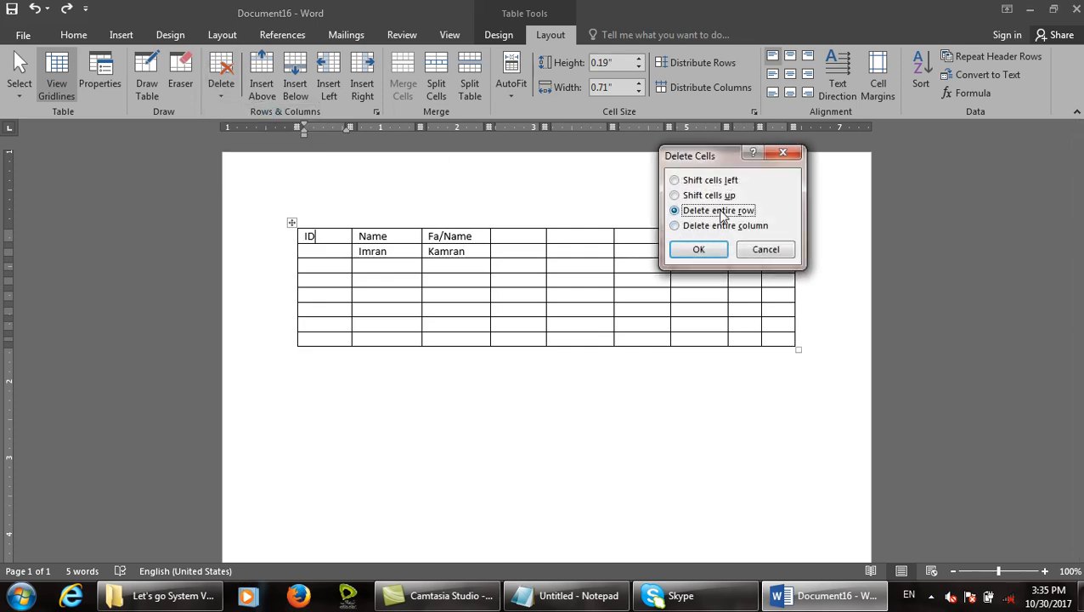
{"action": "left_click", "coordinate": [718, 249]}
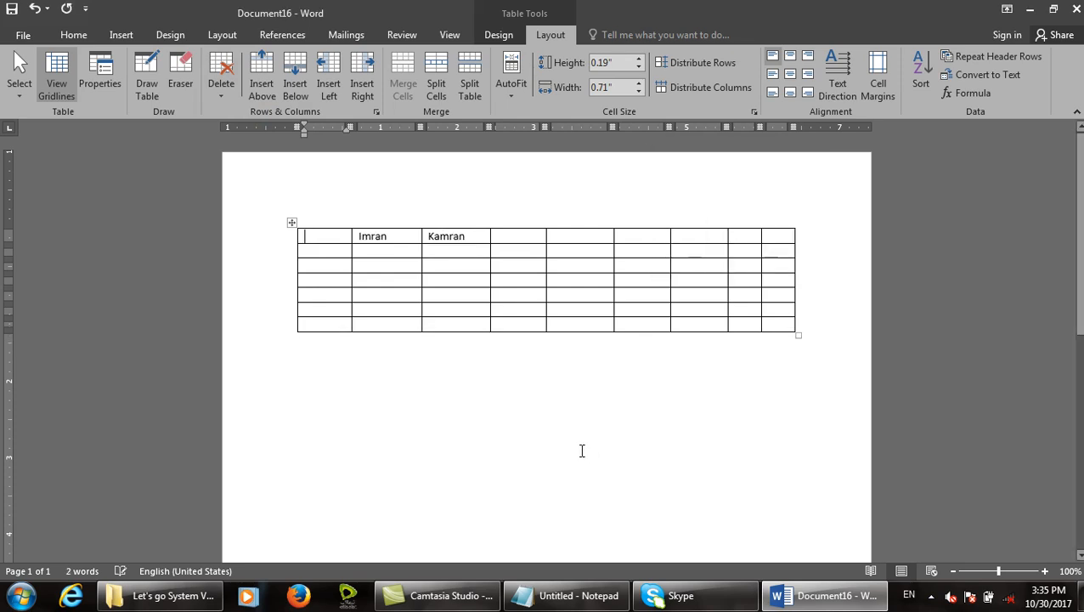
{"action": "key", "text": "ctrl+z"}
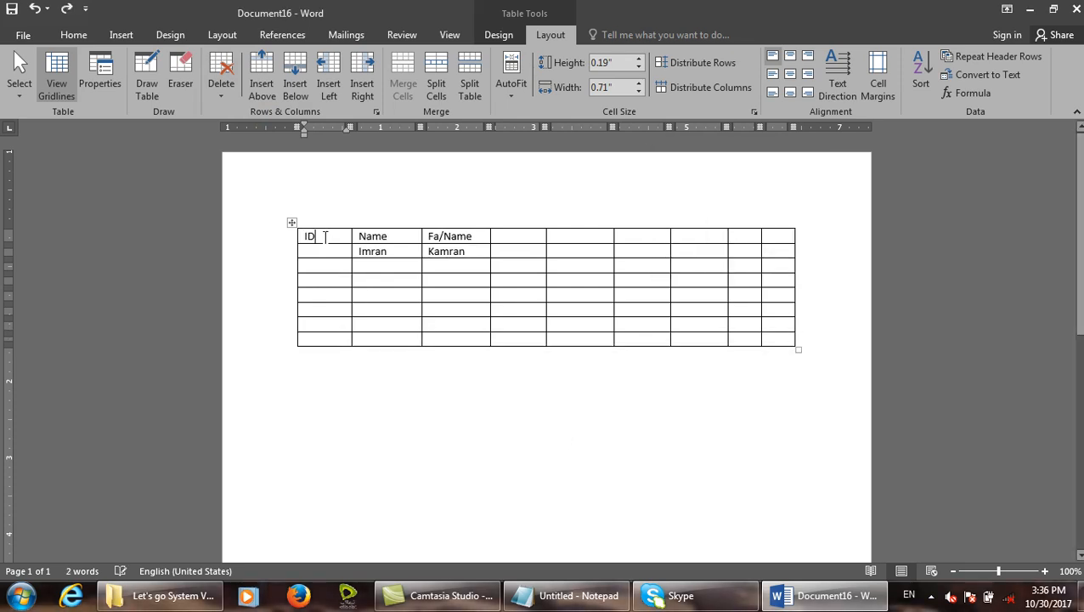
Step: Delete the entire column of the "ID" cell through the Delete Cells options, and undo the deletion
{"action": "left_click", "coordinate": [221, 85]}
{"action": "left_click", "coordinate": [263, 112]}
{"action": "left_click", "coordinate": [702, 226]}
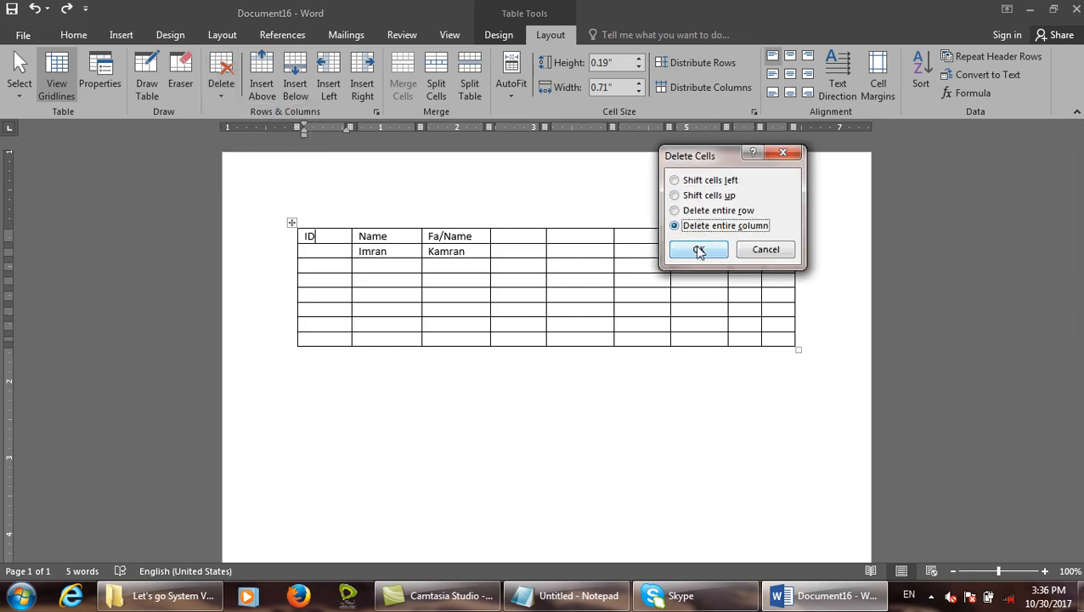
{"action": "left_click", "coordinate": [698, 249]}
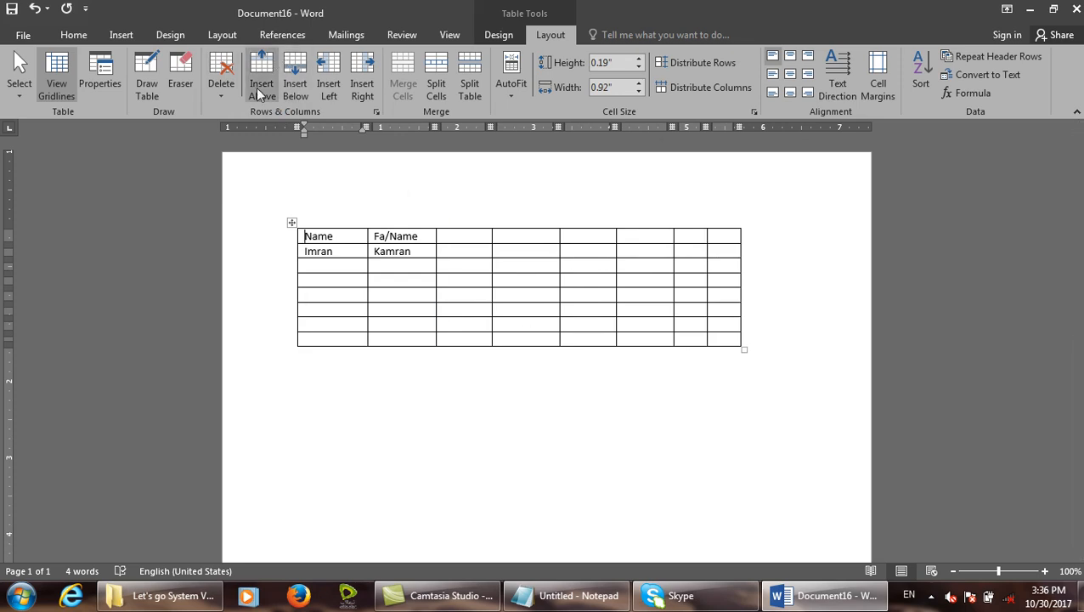
{"action": "key", "text": "ctrl+z"}
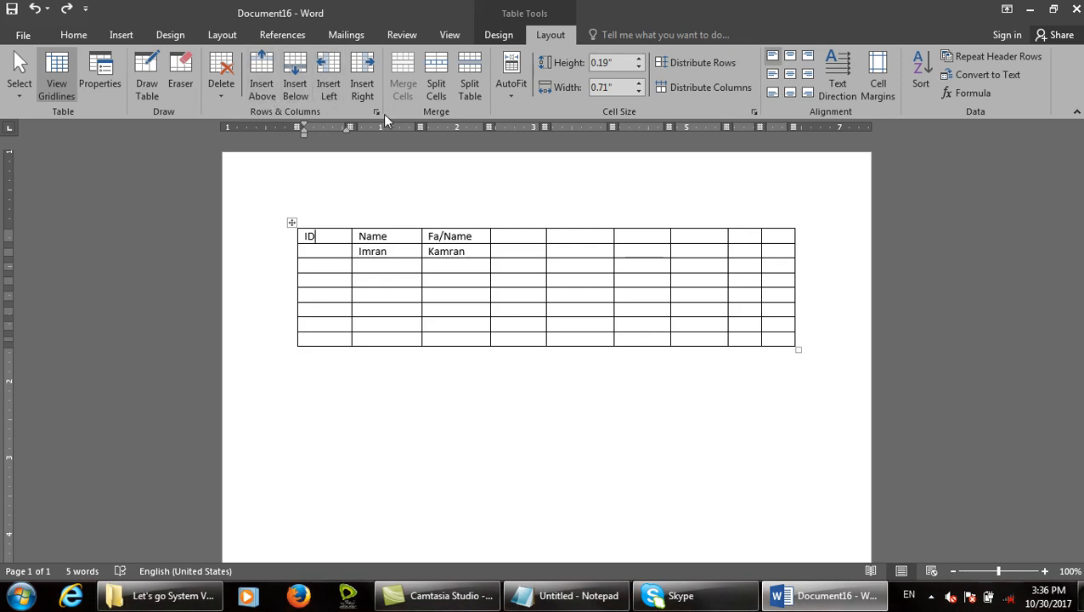
Step: Close the document without saving it and create a new blank document
{"action": "key", "text": "ctrl+w"}
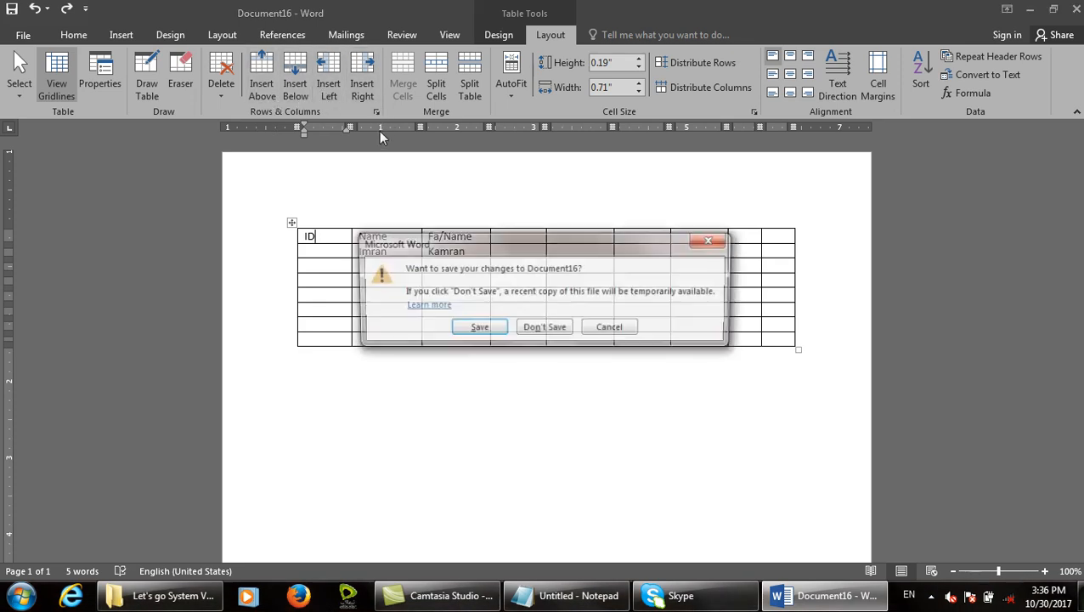
{"action": "key", "text": "n"}
{"action": "key", "text": "ctrl+n"}
Step: Insert a table with three columns and eight rows into the blank document
{"action": "left_click", "coordinate": [121, 34]}
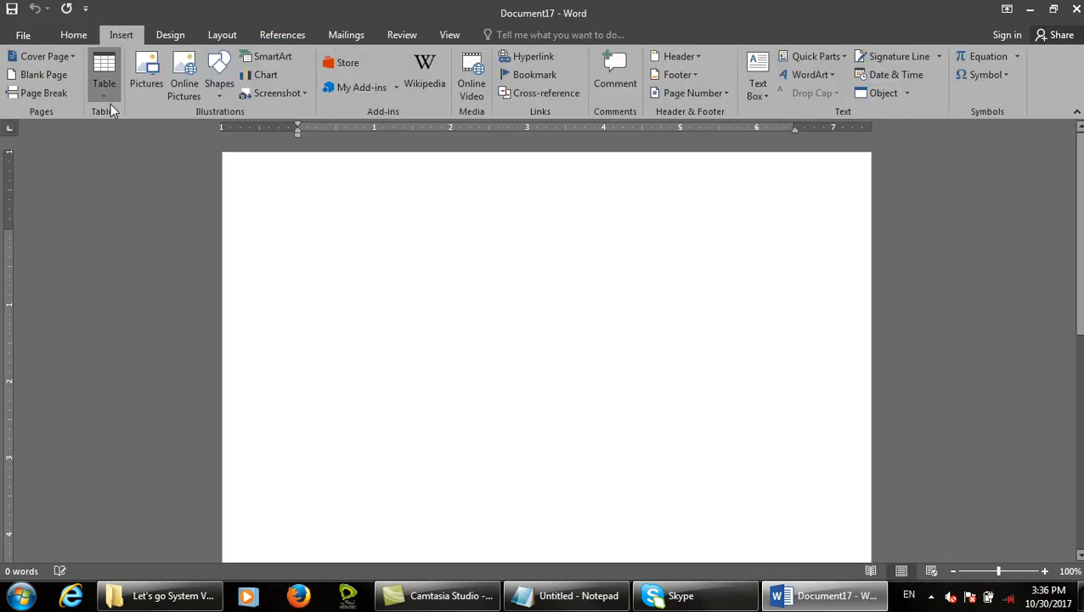
{"action": "left_click", "coordinate": [104, 93]}
{"action": "left_click", "coordinate": [130, 237]}
Step: Enter the headers "Name", "Fa/Name" and "Class" across the table's top row
{"action": "type", "text": "Name"}
{"action": "key", "text": "Tab"}
{"action": "type", "text": "Fa/Name"}
{"action": "key", "text": "shift+Tab"}
{"action": "key", "text": "Tab"}
{"action": "key", "text": "Tab"}
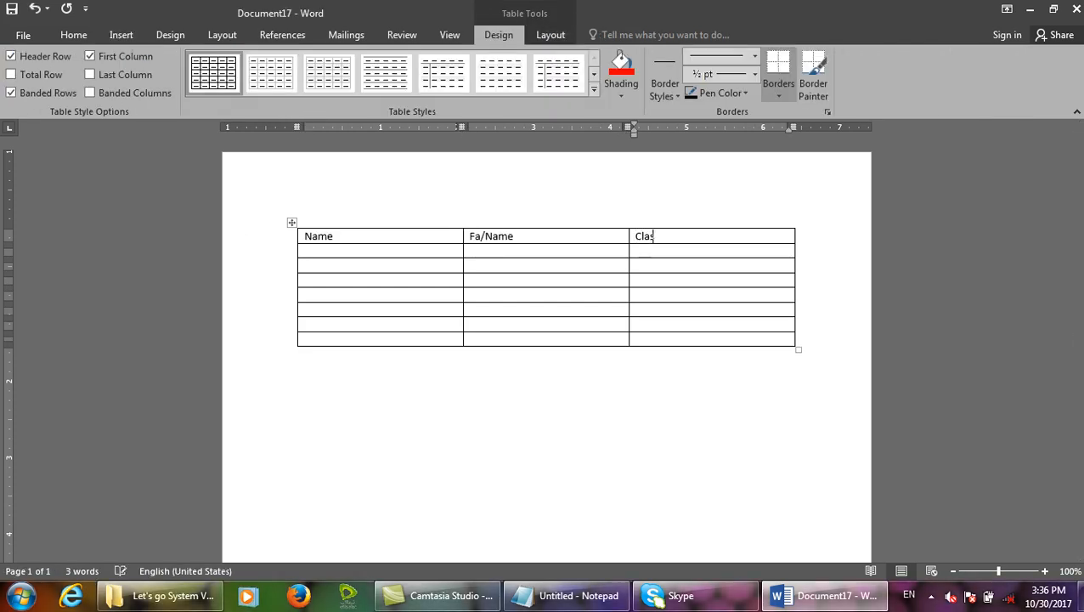
{"action": "type", "text": "Class"}
Step: Fill in the second row with a person's name, the father's name and class 9
{"action": "key", "text": "Tab"}
{"action": "type", "text": "Irma"}
{"action": "key", "text": "BackSpace"}
{"action": "type", "text": "n"}
{"action": "key", "text": "Tab"}
{"action": "type", "text": "Khan"}
{"action": "key", "text": "Tab"}
{"action": "type", "text": "9"}
Step: Fill in the third row with another person's name, the father's name and class 3
{"action": "key", "text": "Tab"}
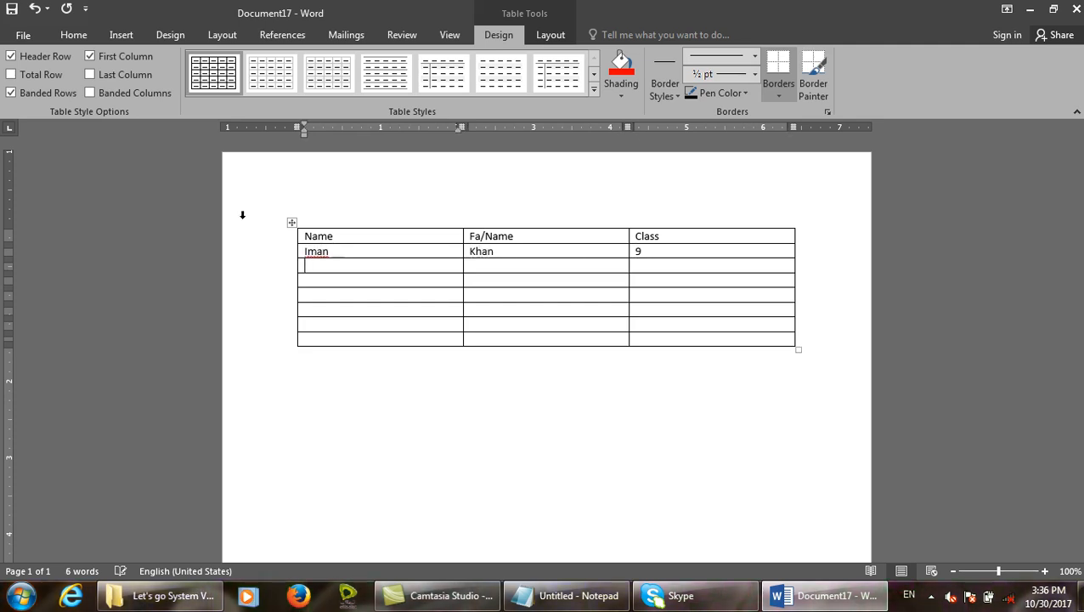
{"action": "key", "text": "Tab"}
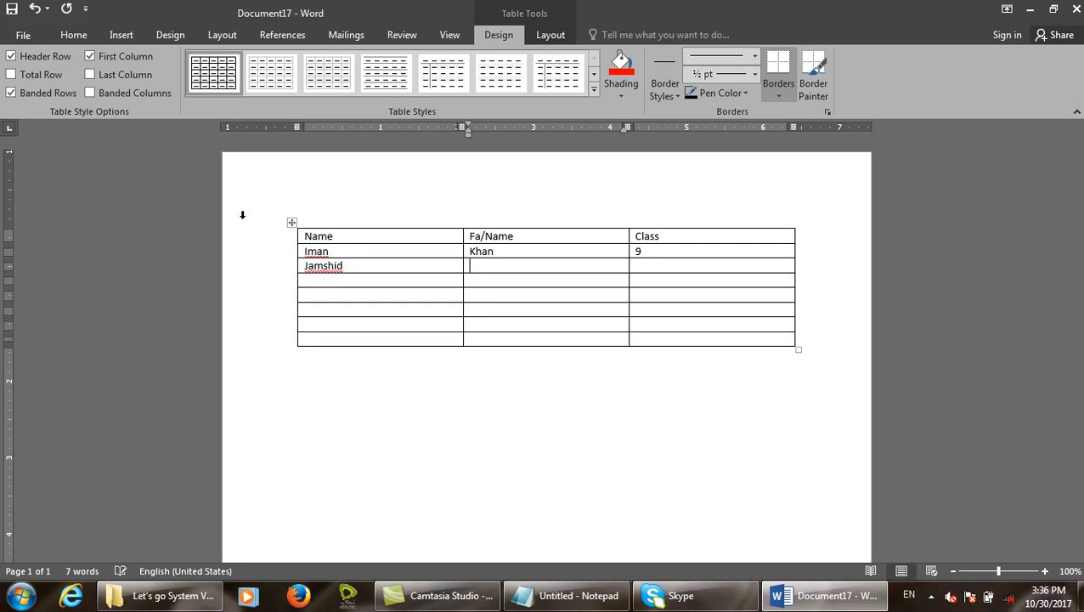
{"action": "type", "text": "Usman"}
{"action": "key", "text": "Tab"}
{"action": "key", "text": "Tab"}
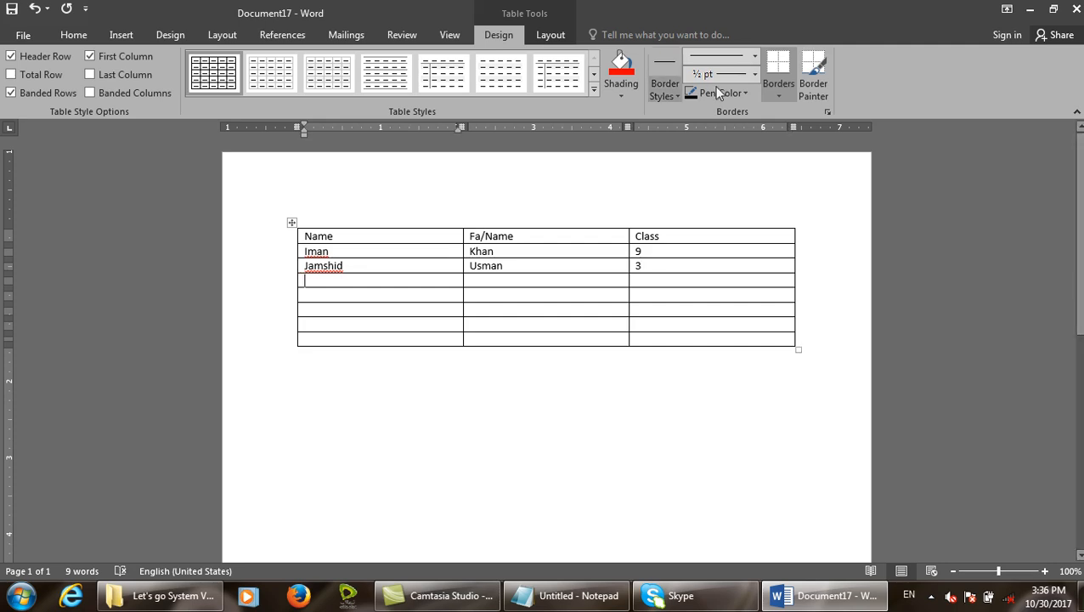
Step: Insert a blank row above the third row of the table, and remove it again
{"action": "left_click", "coordinate": [550, 35]}
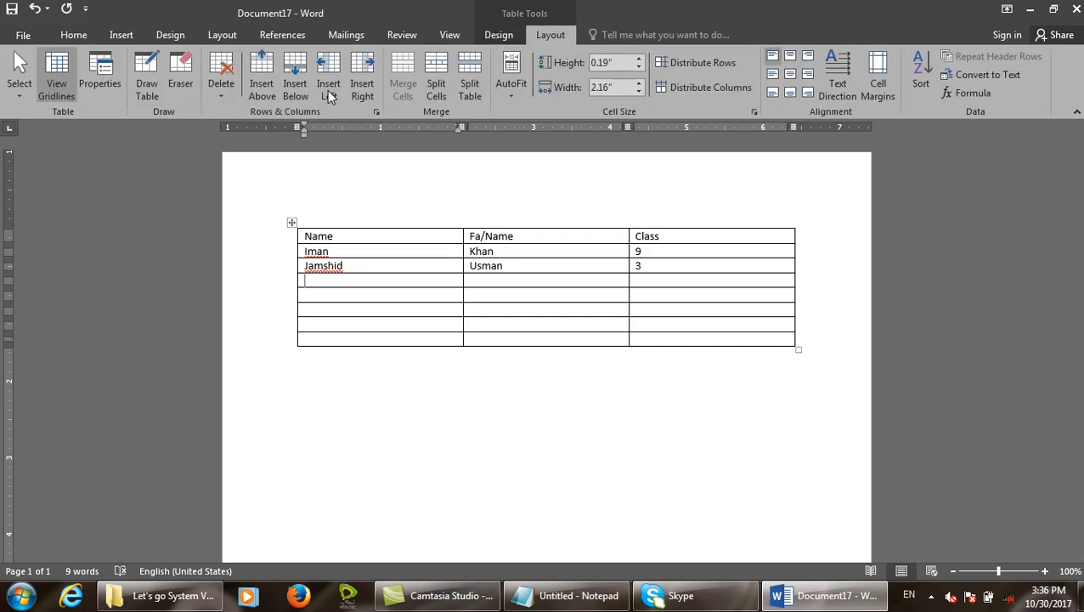
{"action": "left_click", "coordinate": [392, 268]}
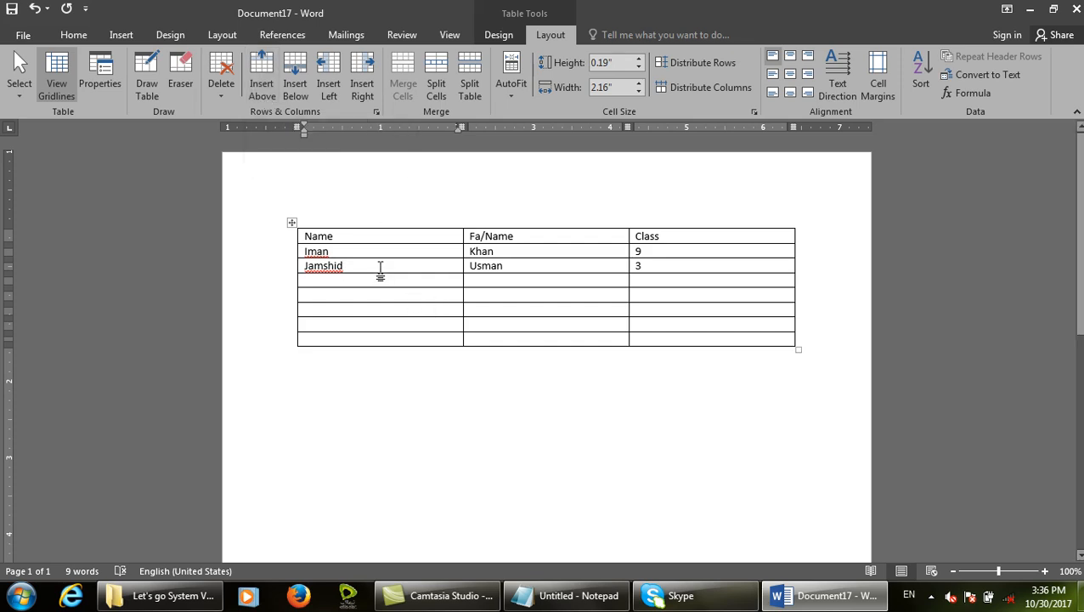
{"action": "left_click", "coordinate": [267, 79]}
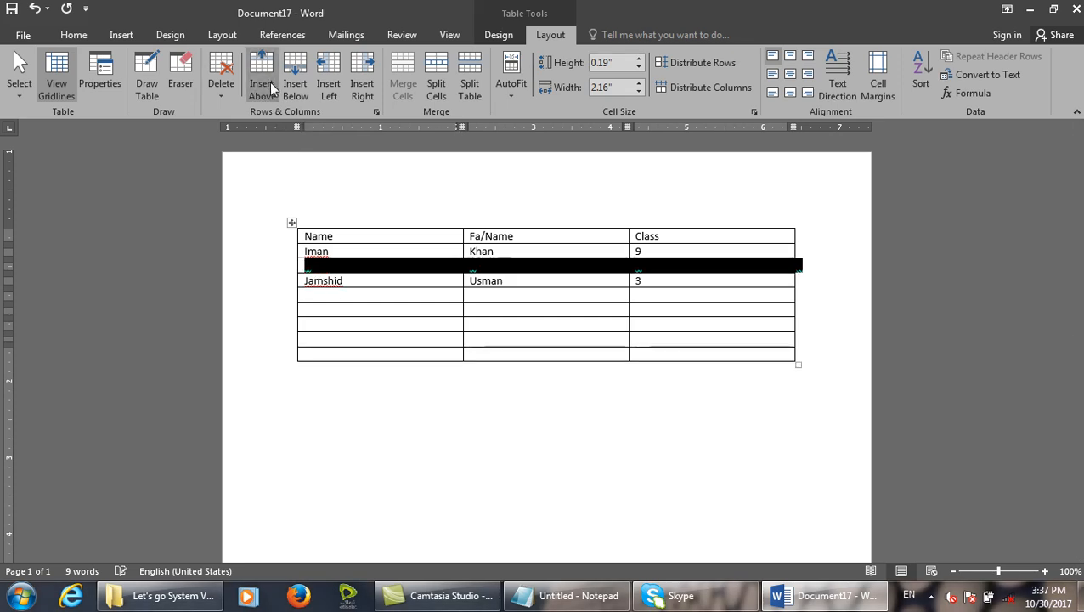
{"action": "left_click", "coordinate": [416, 269]}
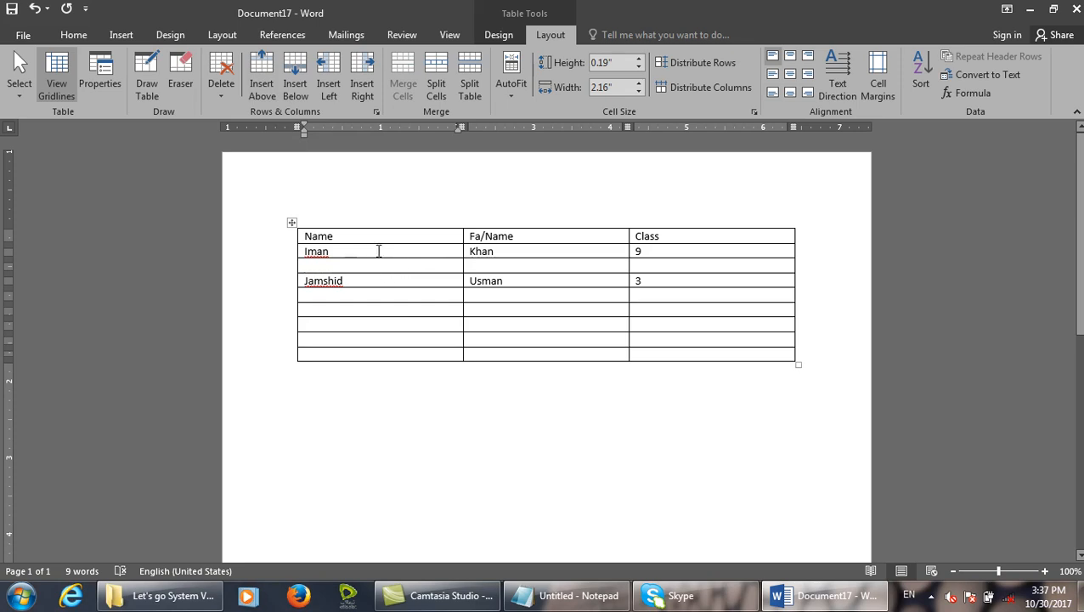
{"action": "key", "text": "BackSpace"}
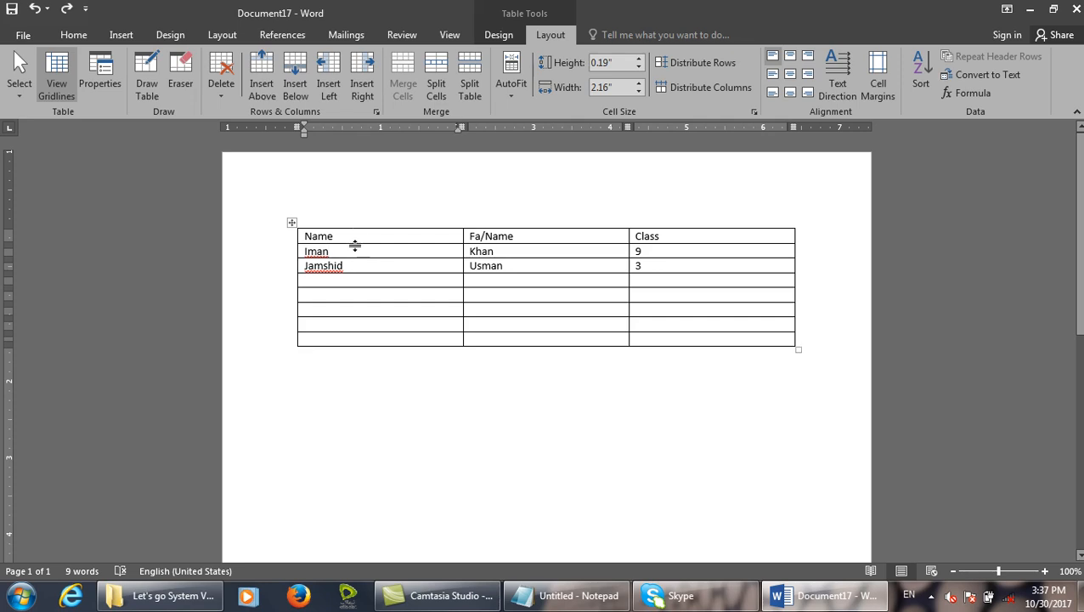
Step: Correct the spelling of the person's name in the first cell of the second row
{"action": "key", "text": "BackSpace"}
{"action": "key", "text": "BackSpace"}
{"action": "key", "text": "BackSpace"}
{"action": "key", "text": "BackSpace"}
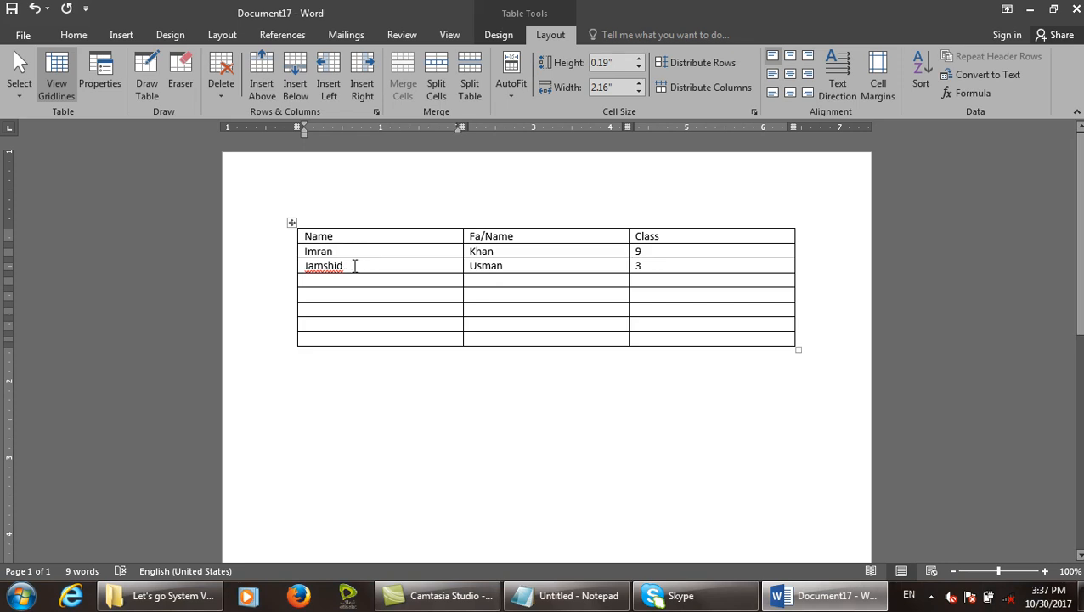
Step: Insert a blank row below the second row of the table, and remove it again
{"action": "left_click", "coordinate": [306, 82]}
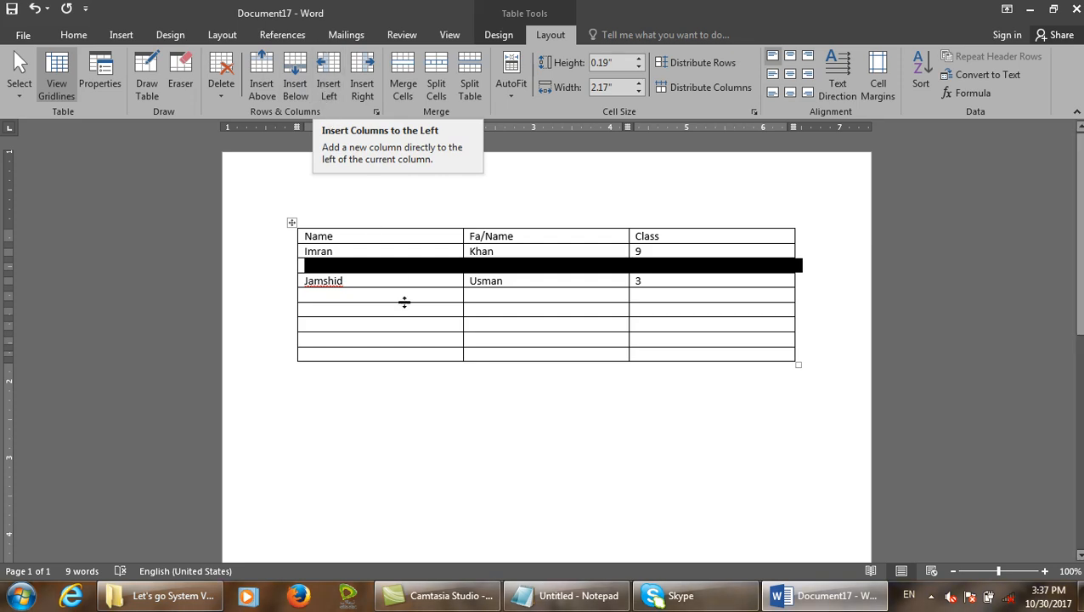
{"action": "key", "text": "BackSpace"}
Step: Insert one blank column to the left of the "Name" column and another to the right of the "Class" column
{"action": "left_click", "coordinate": [370, 251]}
{"action": "key", "text": "Up"}
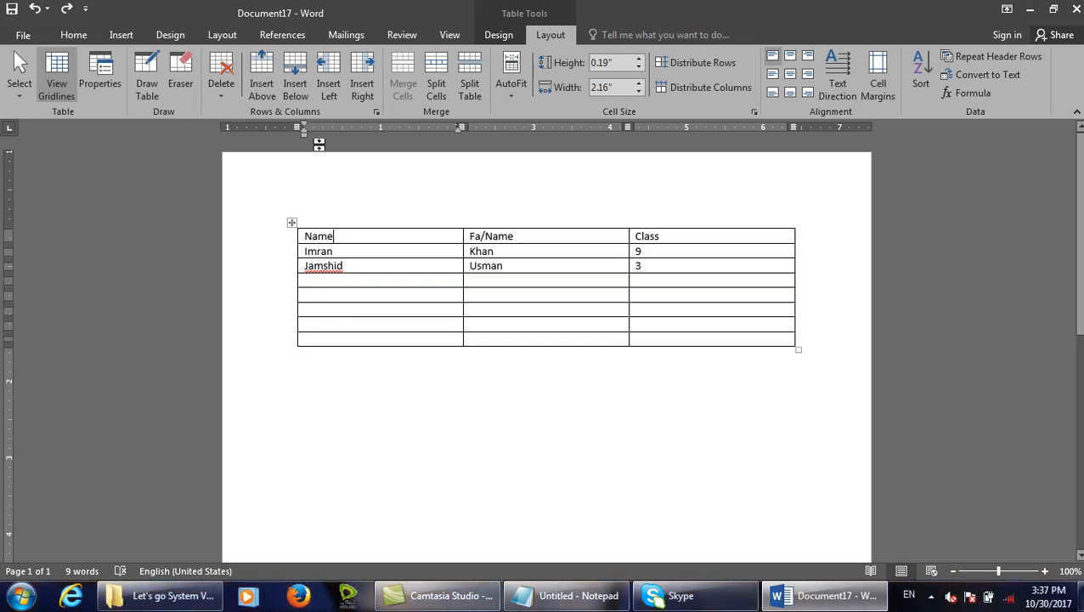
{"action": "left_click", "coordinate": [327, 85]}
{"action": "left_click", "coordinate": [347, 242]}
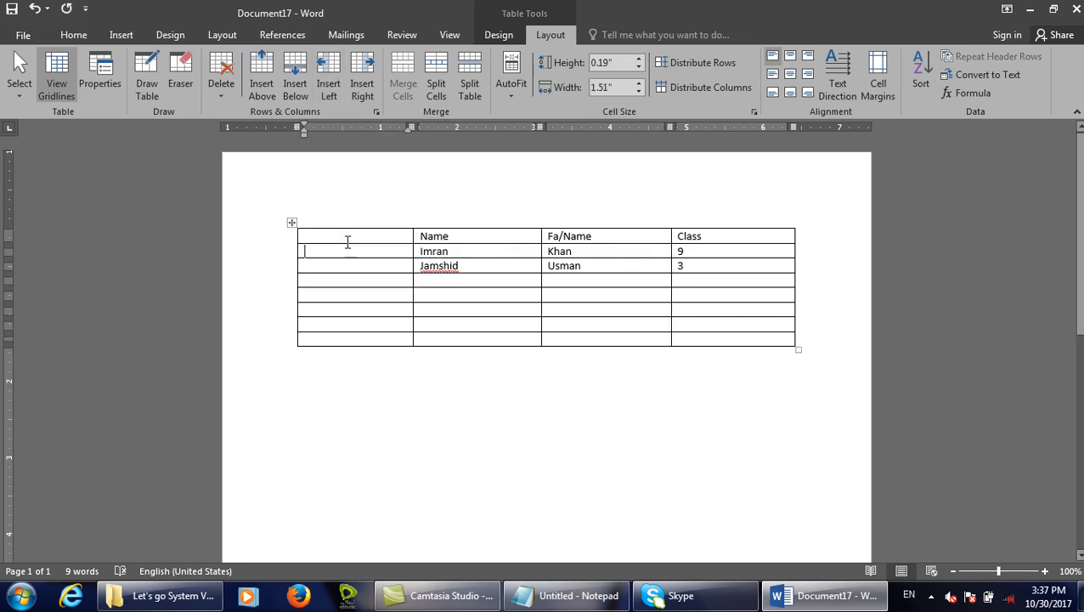
{"action": "left_click", "coordinate": [346, 241]}
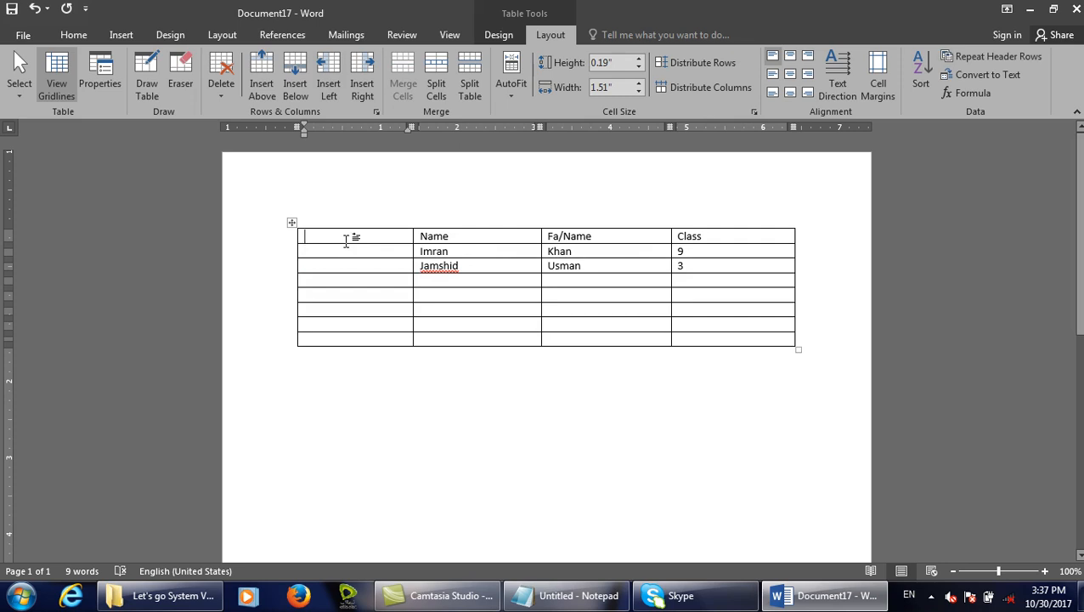
{"action": "left_click", "coordinate": [770, 236]}
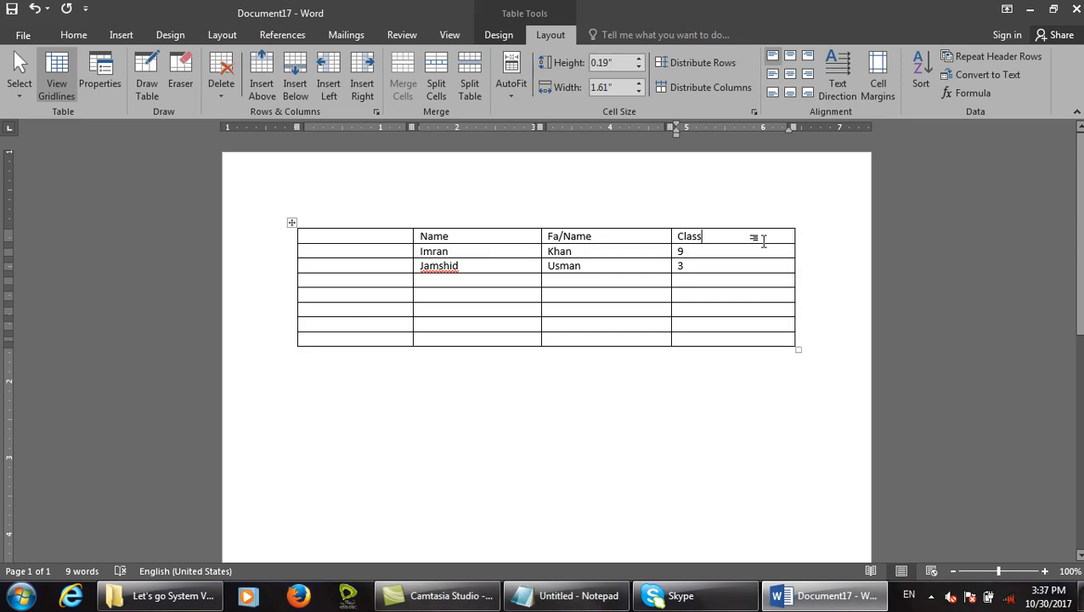
{"action": "left_click", "coordinate": [359, 72]}
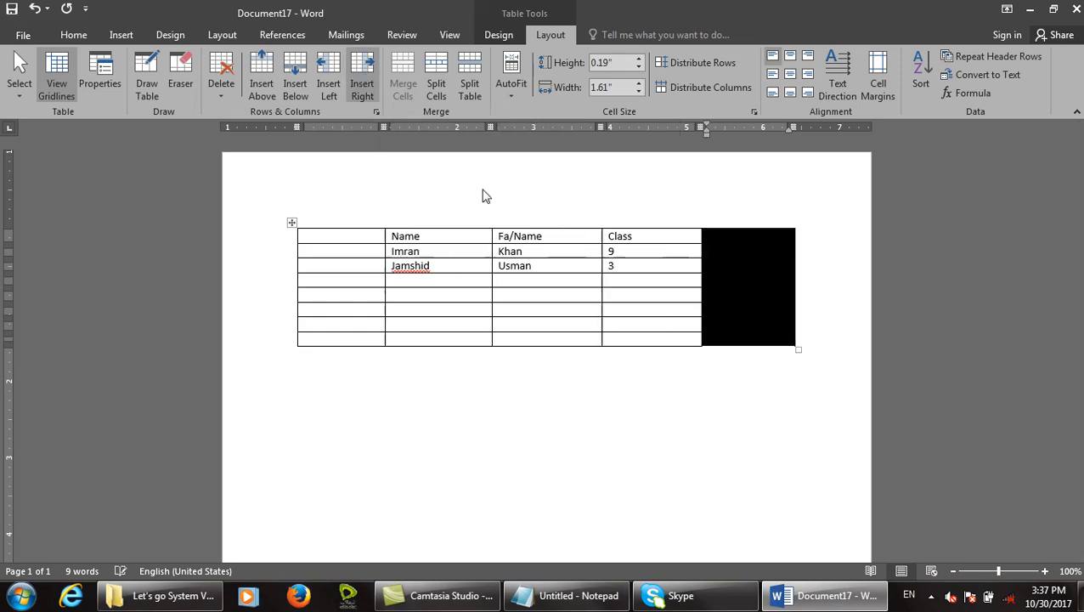
Step: Review the Insert Cells options for the last cell of the top row and cancel them
{"action": "left_click", "coordinate": [767, 246]}
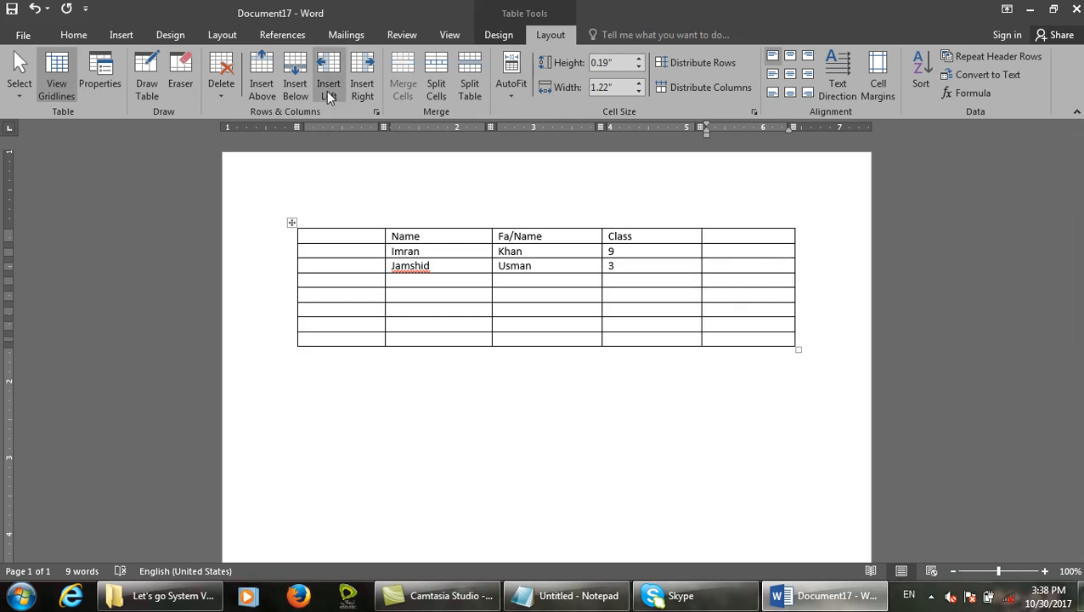
{"action": "left_click", "coordinate": [375, 111]}
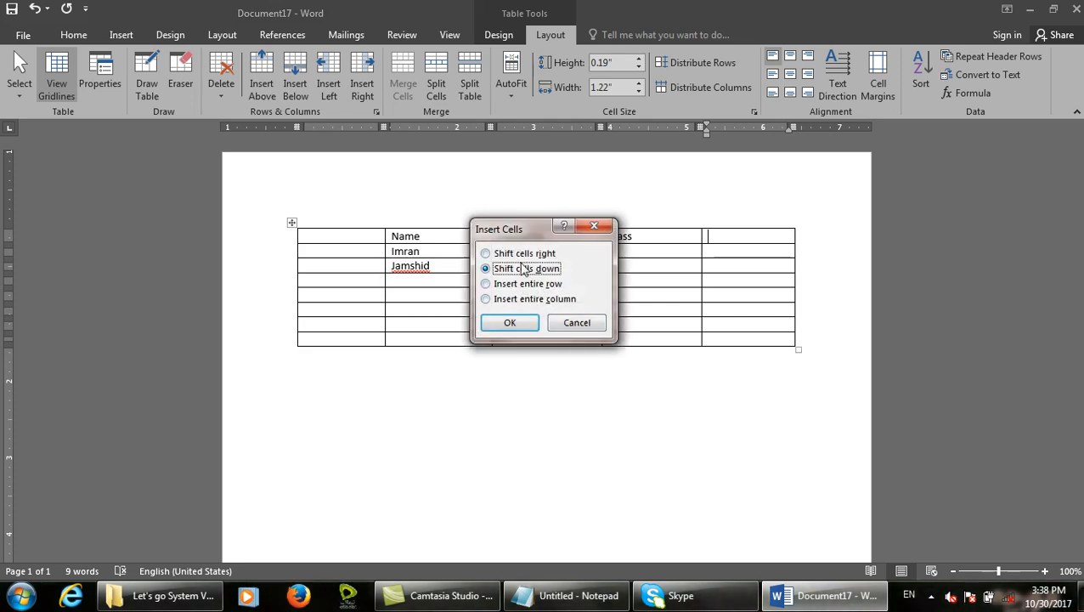
{"action": "left_click", "coordinate": [577, 324]}
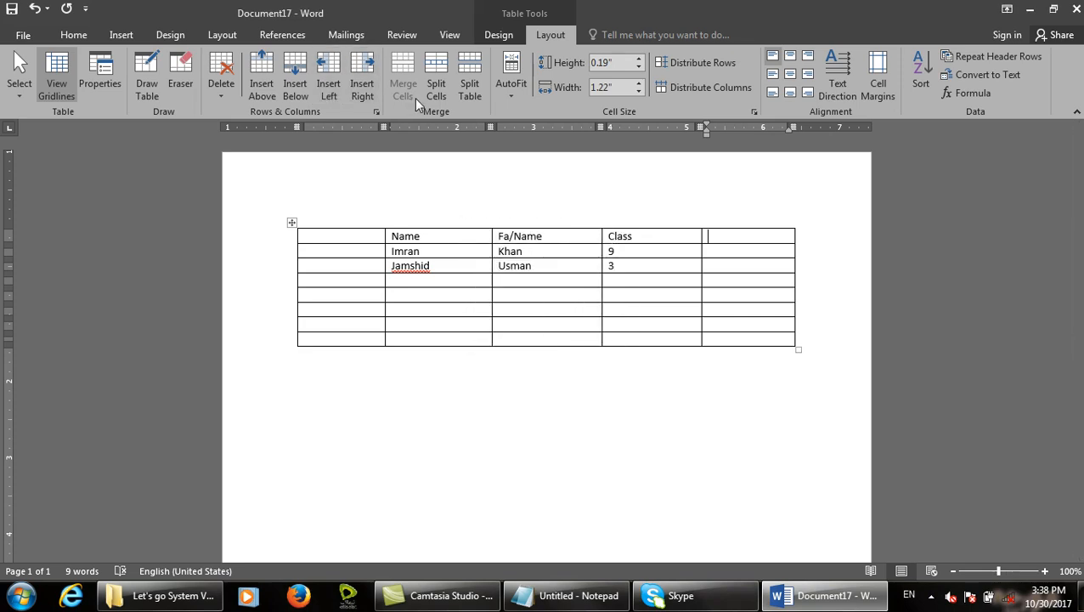
Step: Discard the current table document without saving and start another blank document
{"action": "left_click", "coordinate": [651, 253]}
{"action": "key", "text": "ctrl+w"}
{"action": "key", "text": "n"}
{"action": "key", "text": "ctrl+n"}
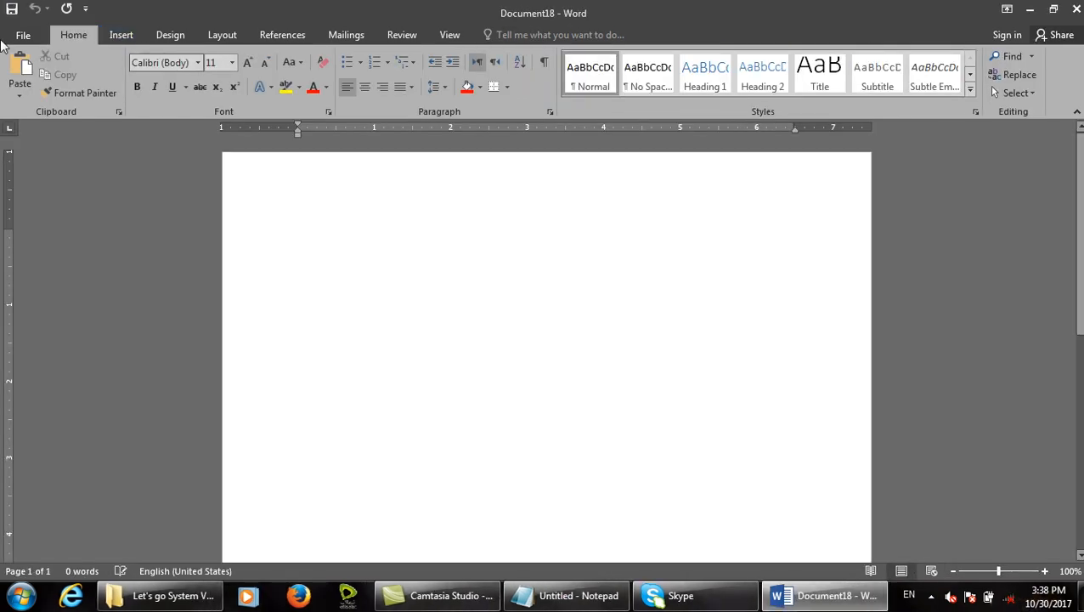
Step: Insert a table with four columns and eight rows into the blank document
{"action": "left_click", "coordinate": [121, 35]}
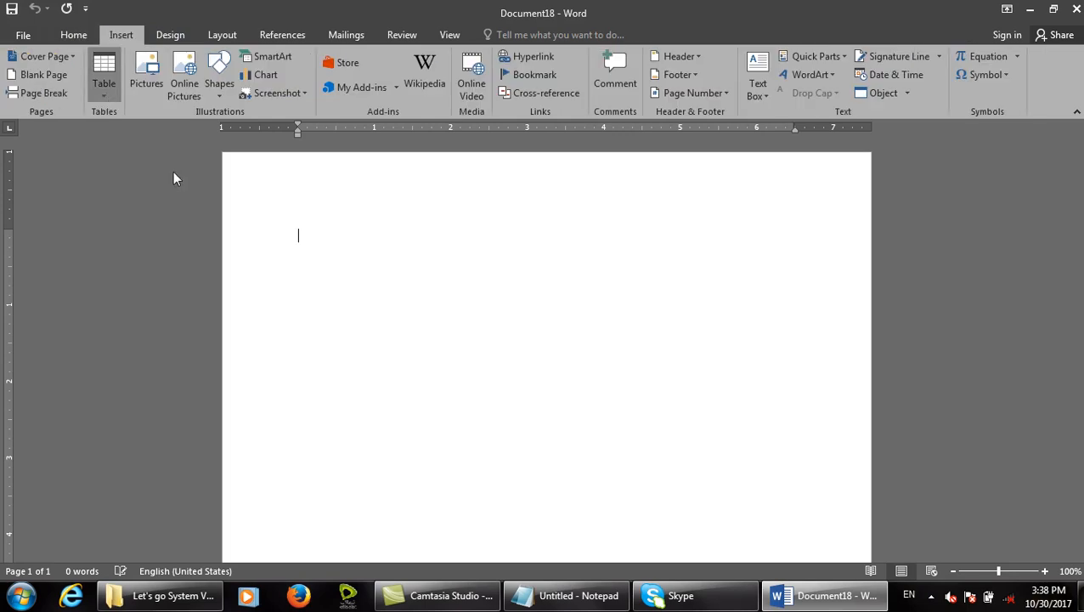
{"action": "left_click", "coordinate": [103, 79]}
{"action": "left_click", "coordinate": [148, 242]}
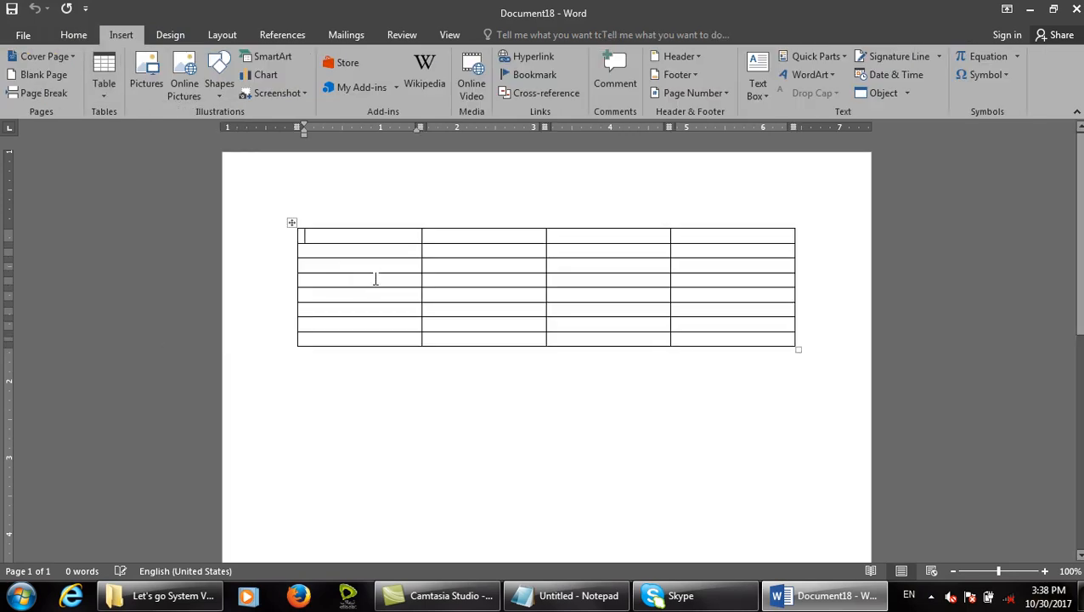
Step: Merge all cells in the first five rows of the table into one large cell
{"action": "left_click_drag", "start_coordinate": [402, 233], "coordinate": [339, 233]}
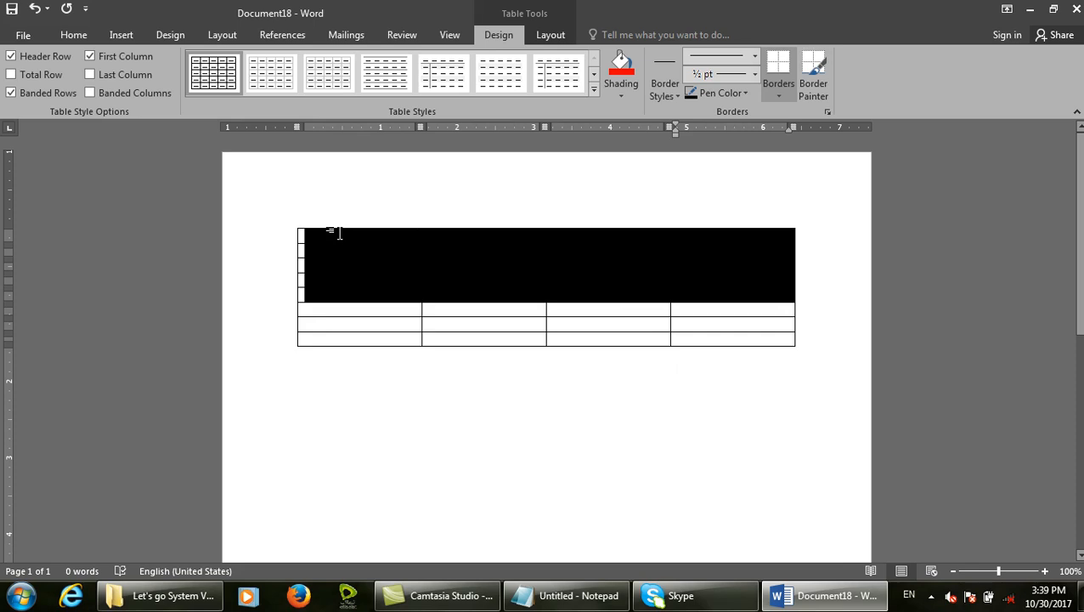
{"action": "left_click", "coordinate": [722, 280]}
{"action": "left_click_drag", "start_coordinate": [726, 292], "coordinate": [365, 231]}
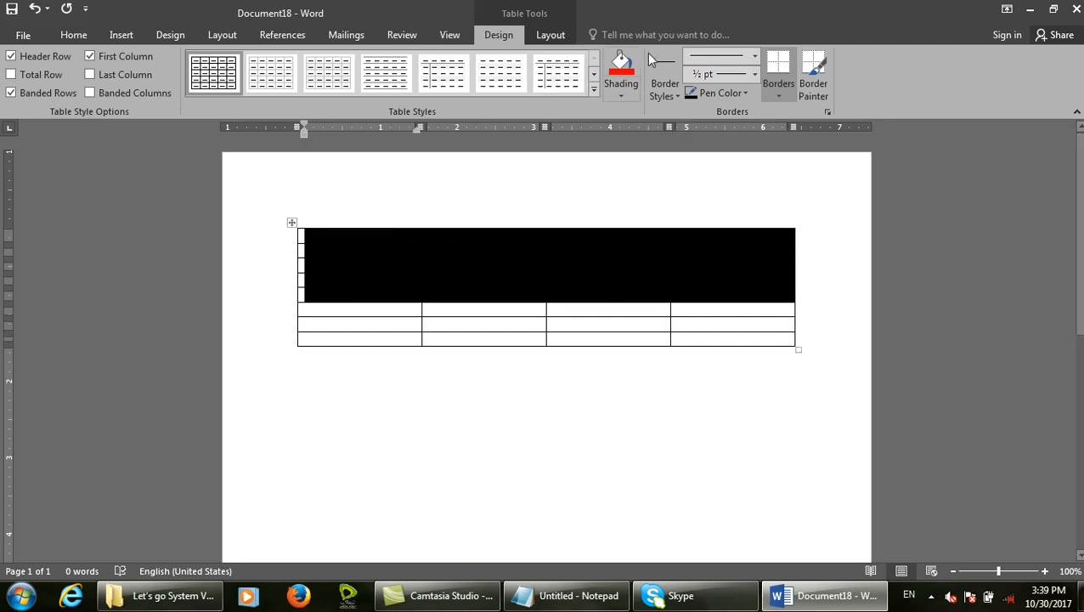
{"action": "left_click", "coordinate": [551, 34]}
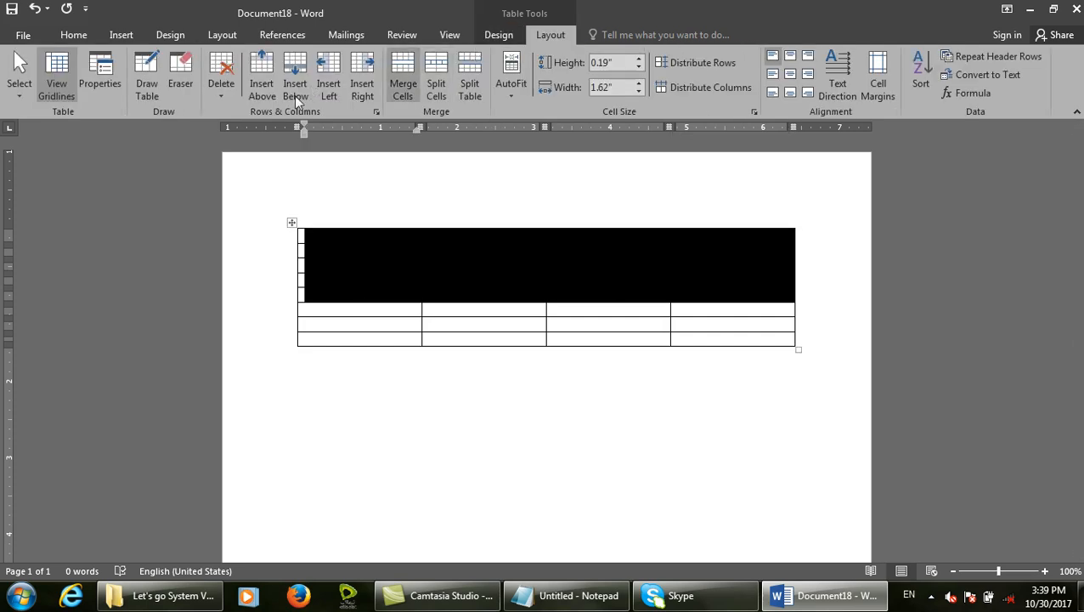
{"action": "left_click", "coordinate": [398, 83]}
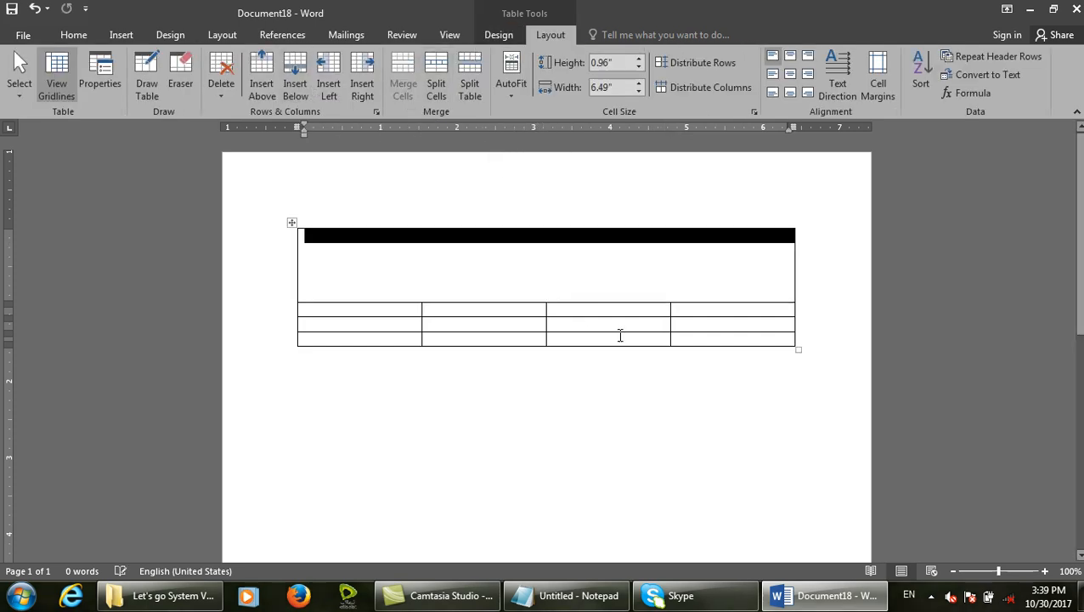
{"action": "left_click", "coordinate": [654, 279]}
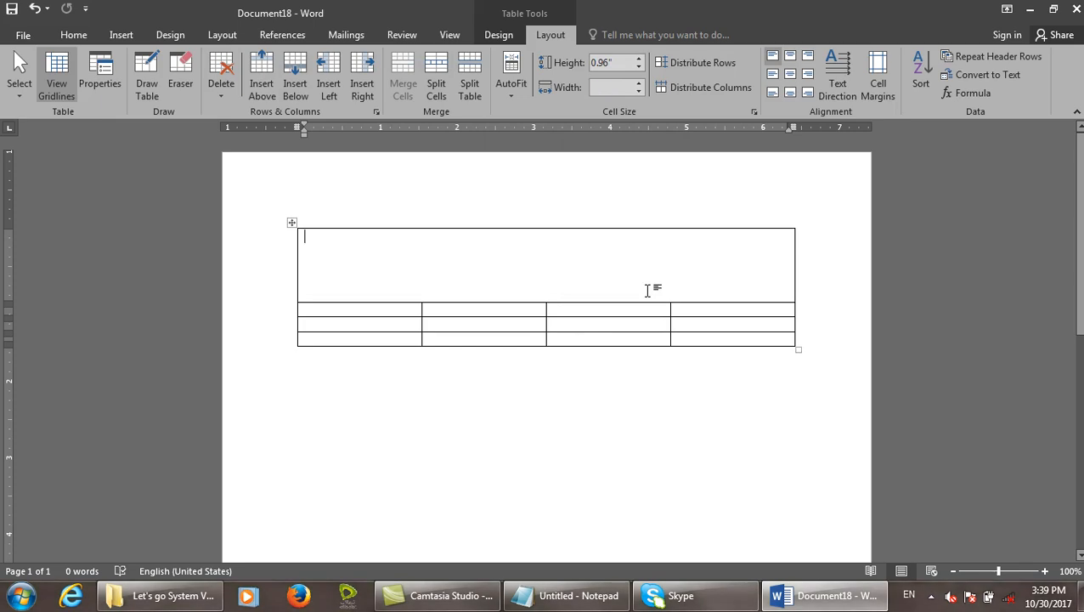
{"action": "key", "text": "ctrl+shift+s"}
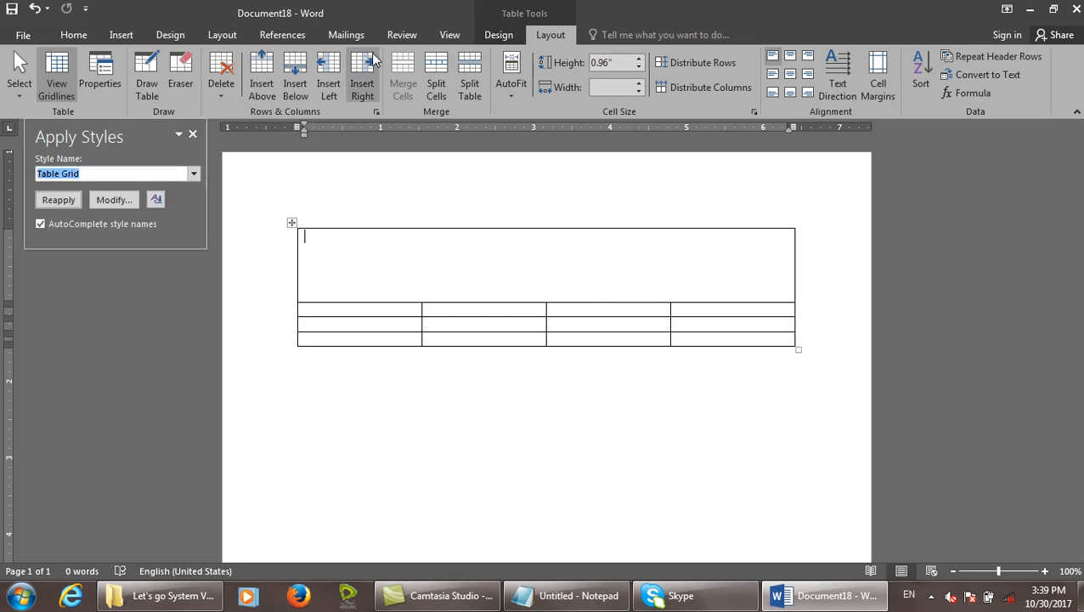
{"action": "left_click", "coordinate": [195, 134]}
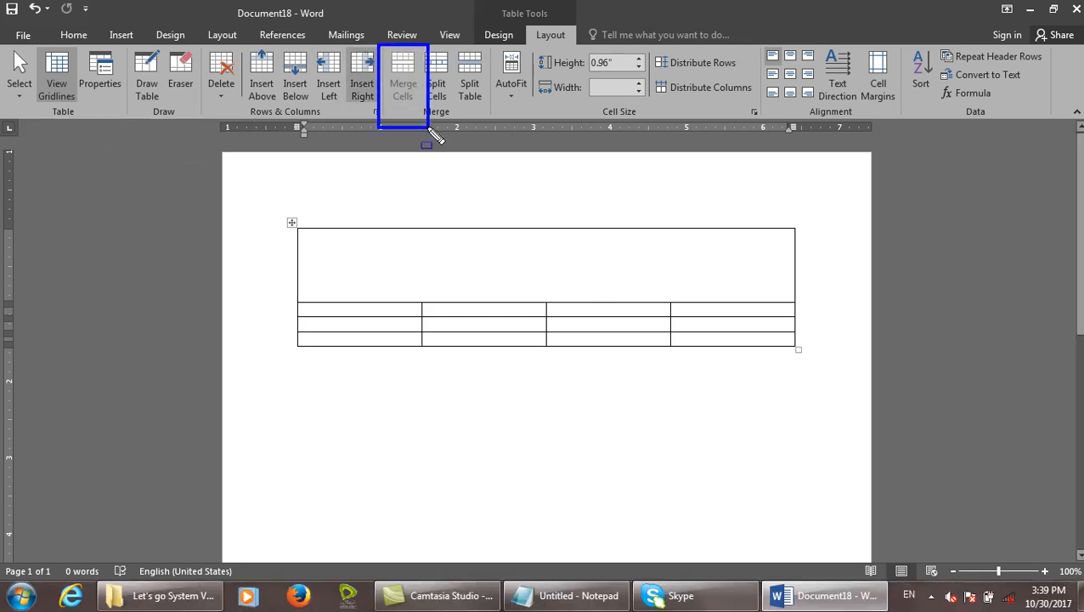
{"action": "left_click_drag", "start_coordinate": [414, 32], "coordinate": [451, 128]}
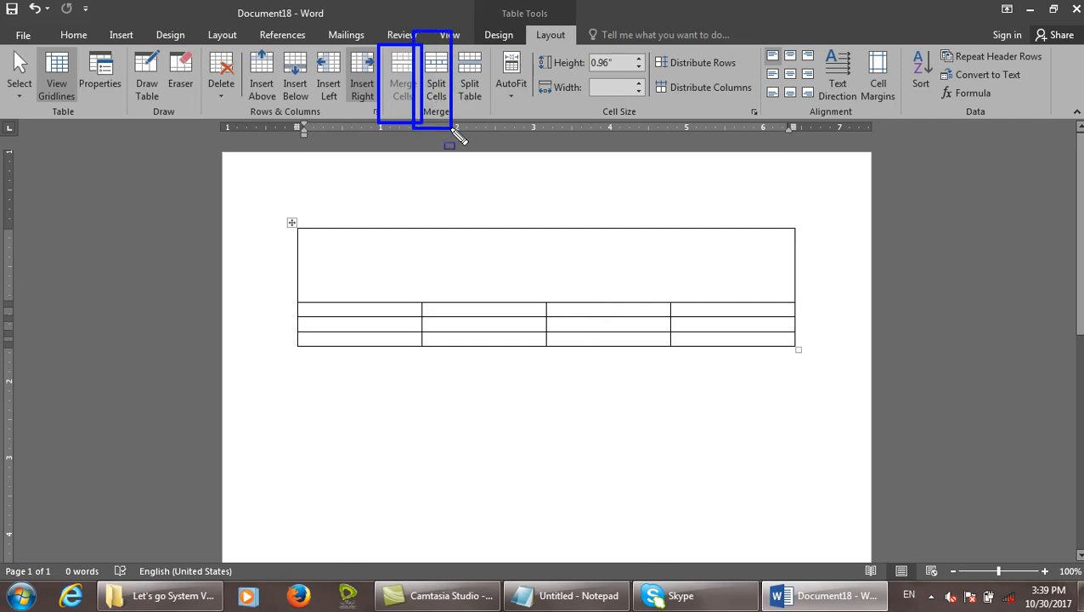
{"action": "key", "text": "Escape"}
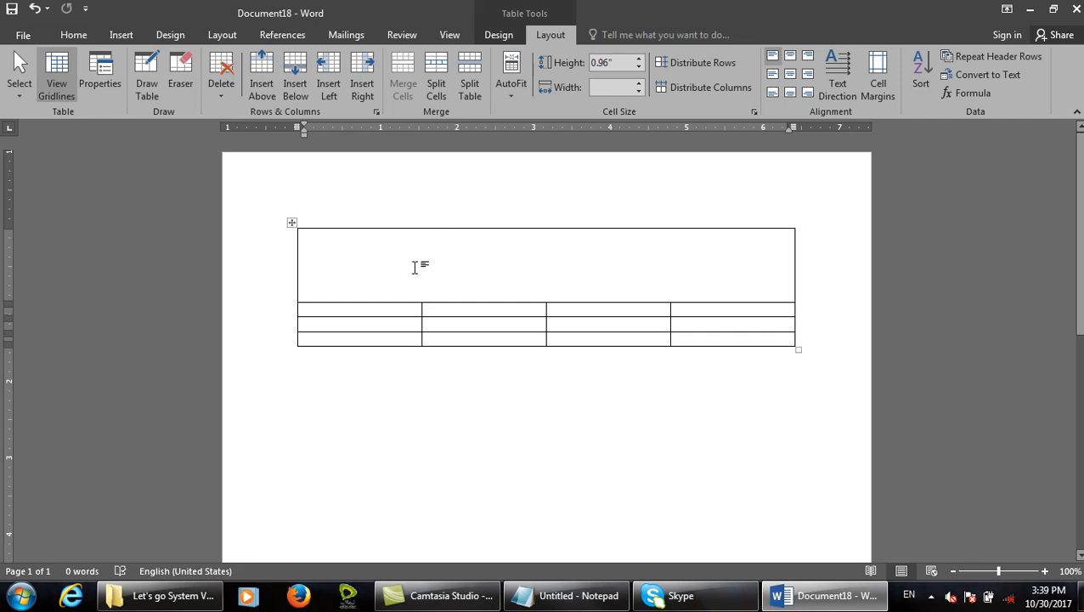
Step: Split the large merged cell into 10 columns and 3 rows
{"action": "left_click", "coordinate": [443, 82]}
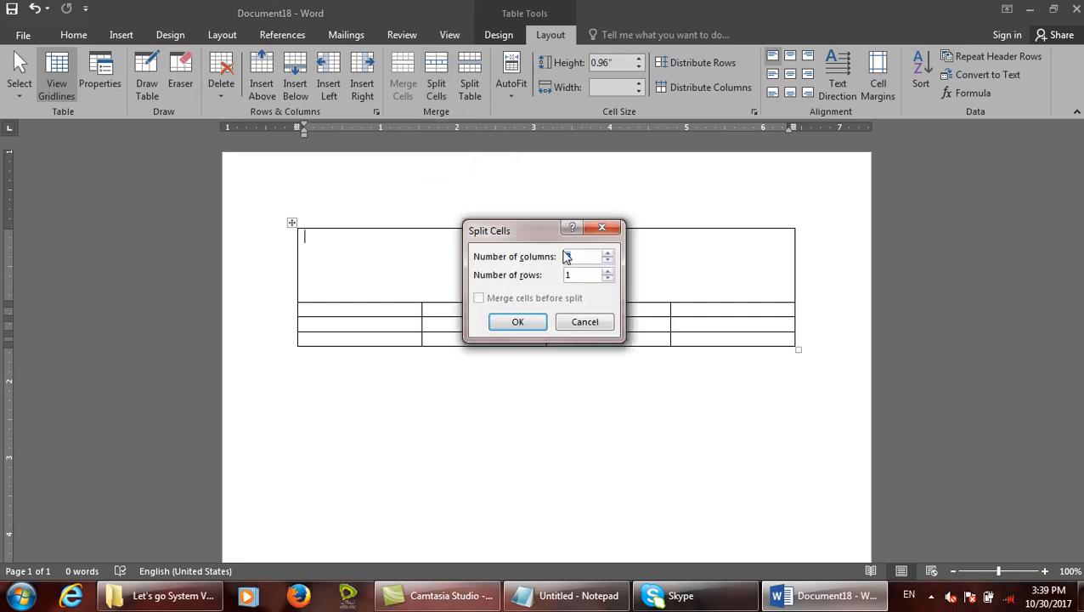
{"action": "type", "text": "10"}
{"action": "left_click", "coordinate": [517, 328]}
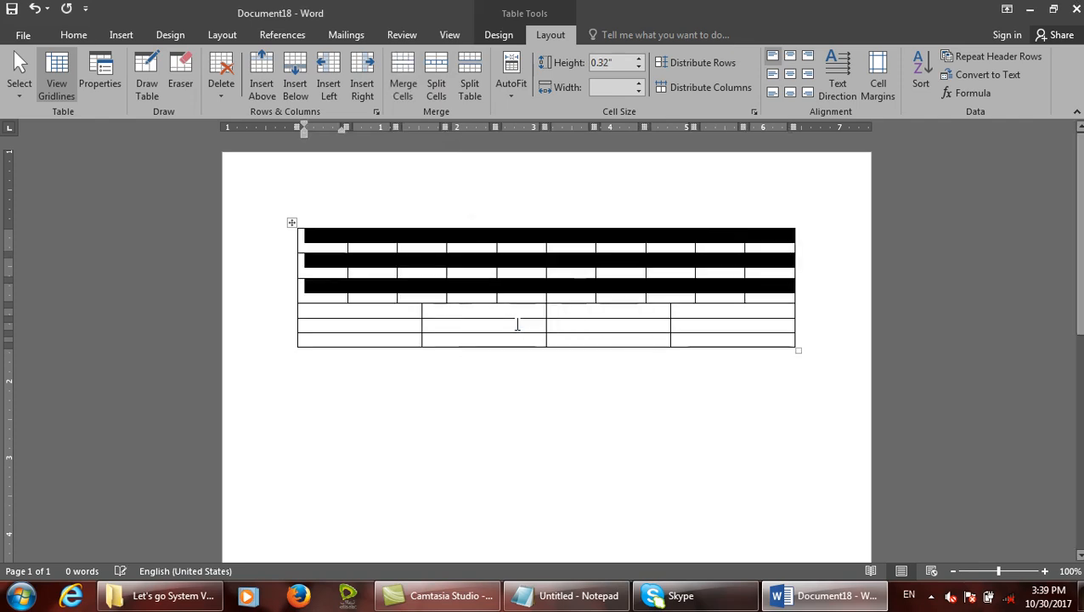
{"action": "left_click", "coordinate": [686, 265]}
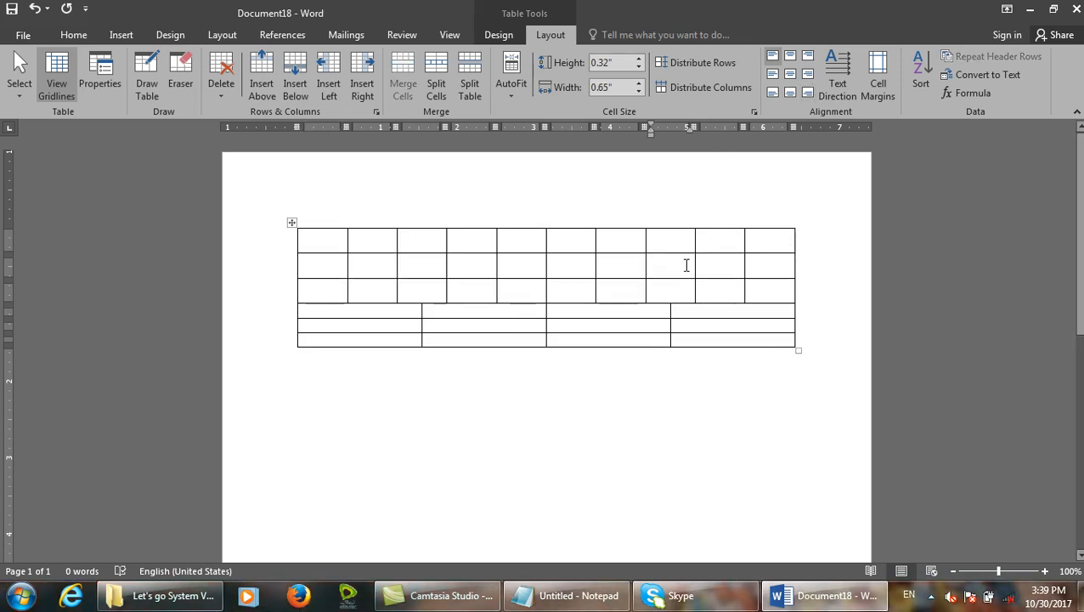
{"action": "left_click", "coordinate": [464, 93]}
{"action": "key", "text": "ctrl+z"}
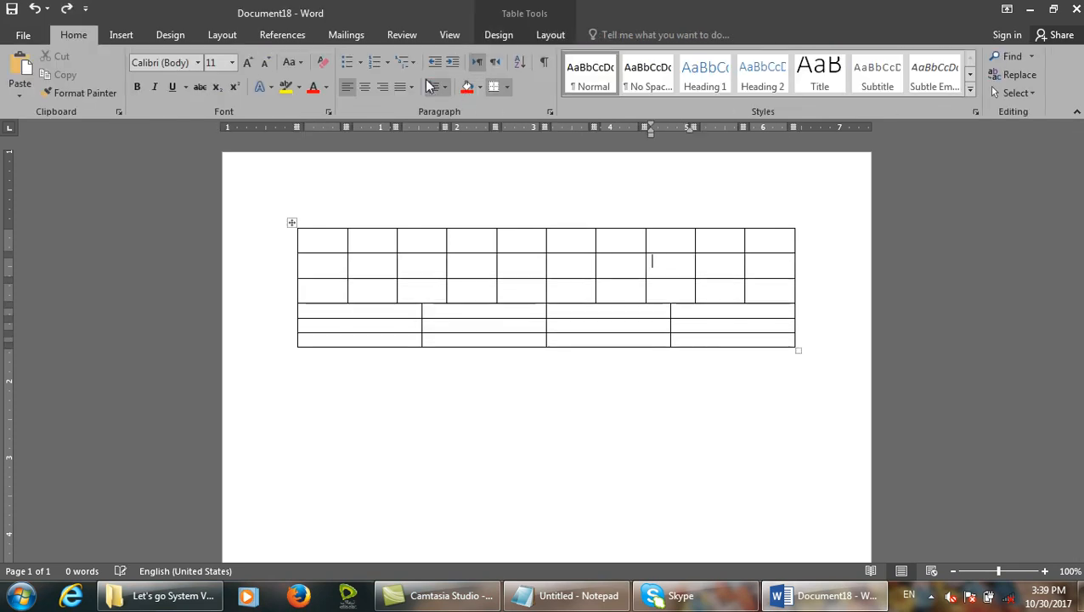
{"action": "left_click", "coordinate": [551, 34]}
{"action": "left_click", "coordinate": [437, 81]}
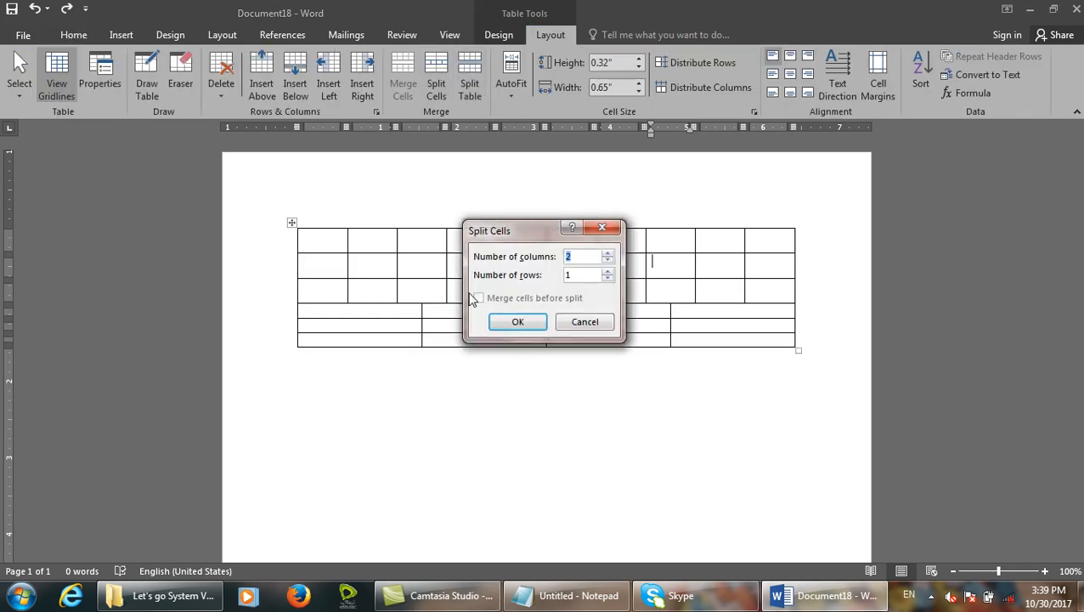
{"action": "left_click", "coordinate": [590, 323]}
Step: Split the cells of the table's first three rows into 20 columns and 3 rows, merging them before the split
{"action": "left_click_drag", "start_coordinate": [761, 294], "coordinate": [298, 231]}
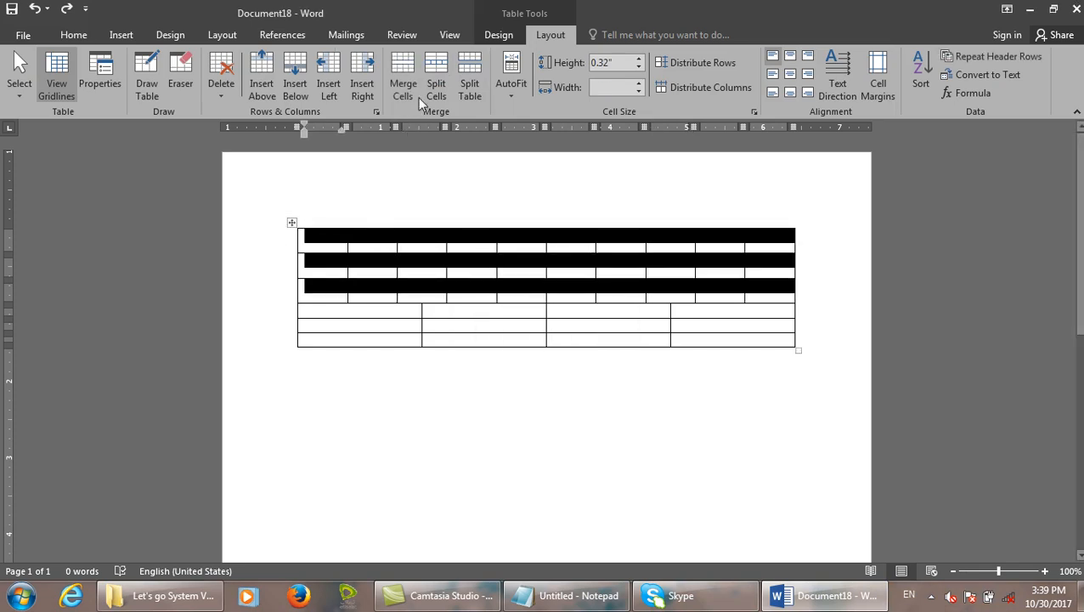
{"action": "left_click", "coordinate": [436, 80]}
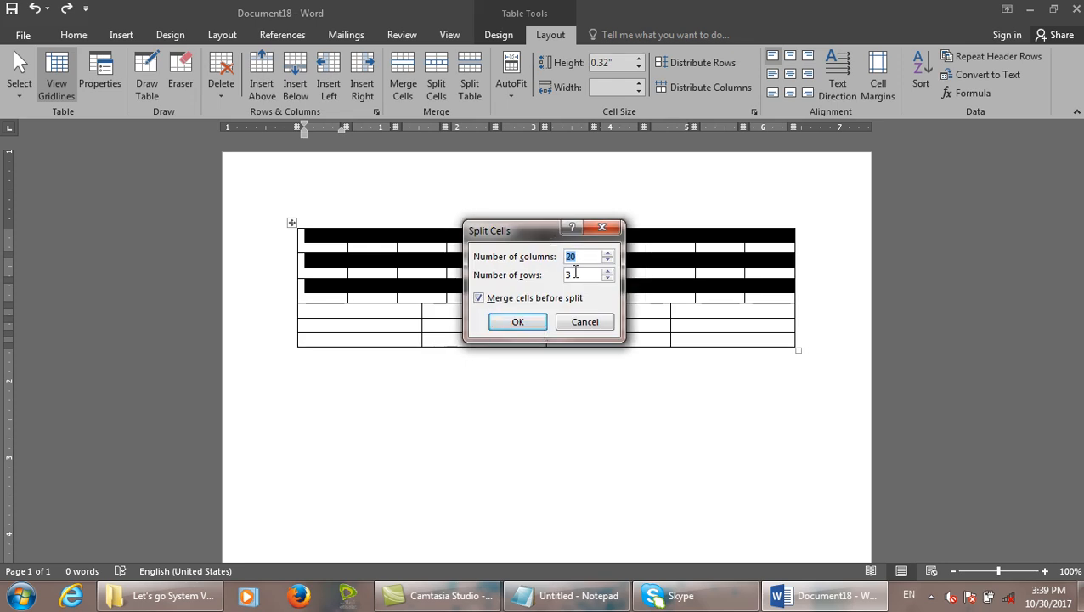
{"action": "left_click", "coordinate": [577, 274]}
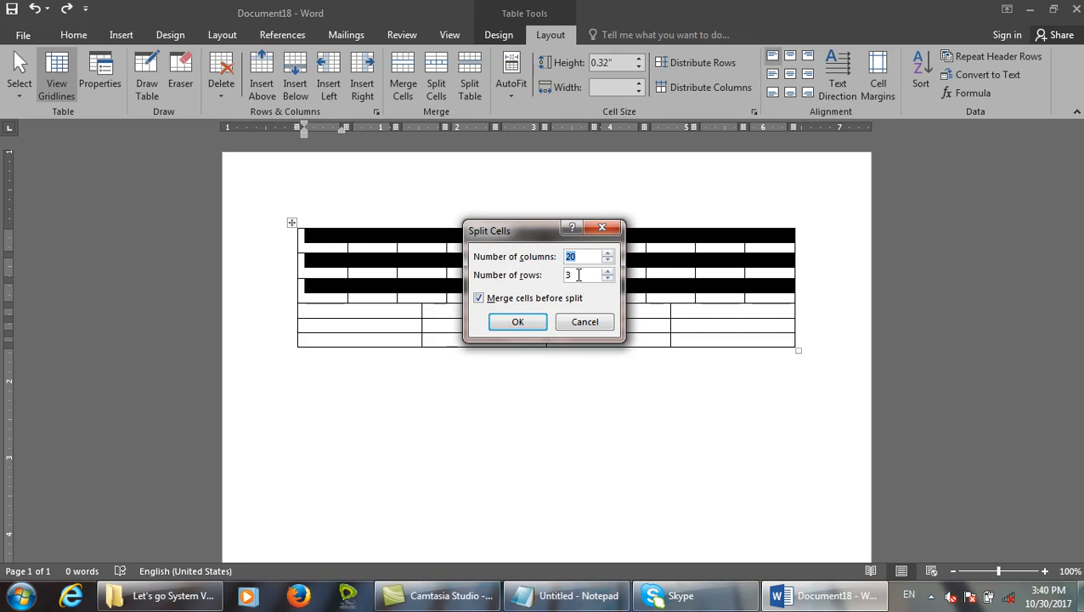
{"action": "left_click", "coordinate": [540, 324]}
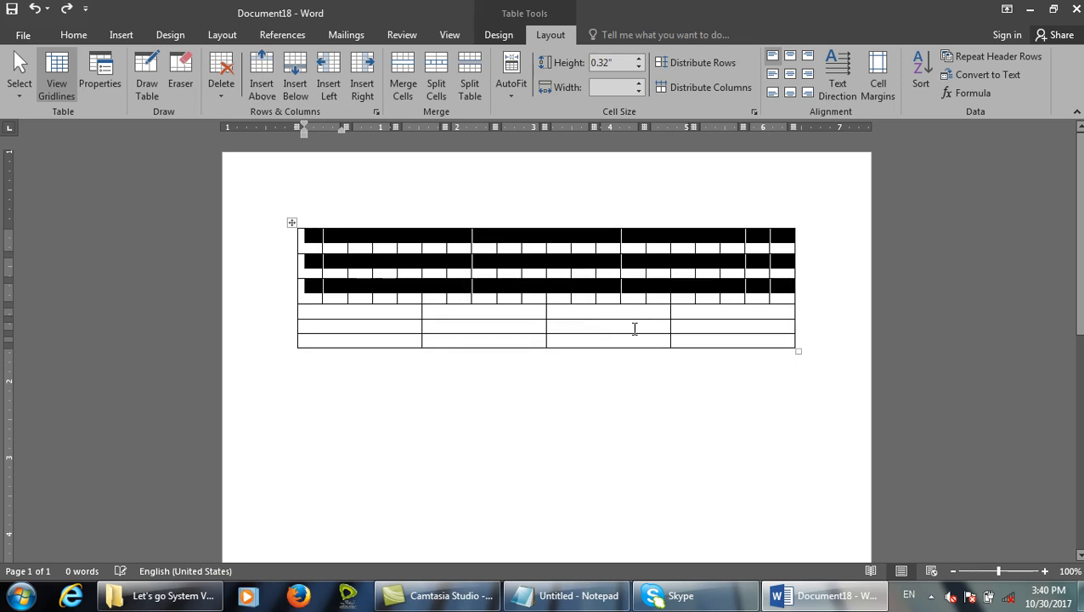
{"action": "left_click", "coordinate": [721, 287]}
{"action": "left_click", "coordinate": [730, 265]}
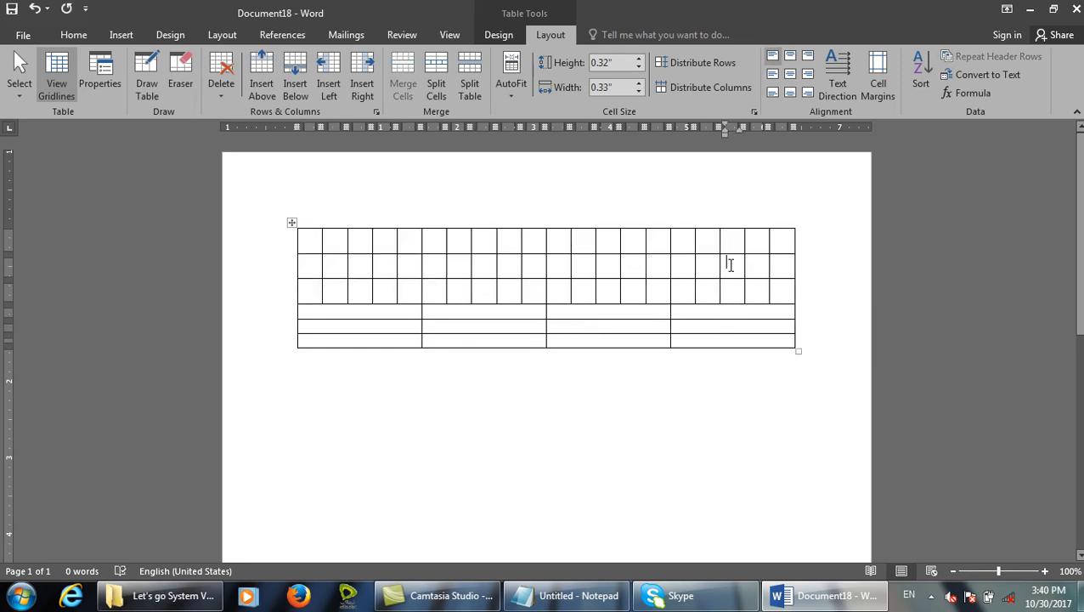
Step: Review the Split Cells options for a single cell in the middle of the second row and cancel them
{"action": "left_click", "coordinate": [531, 270]}
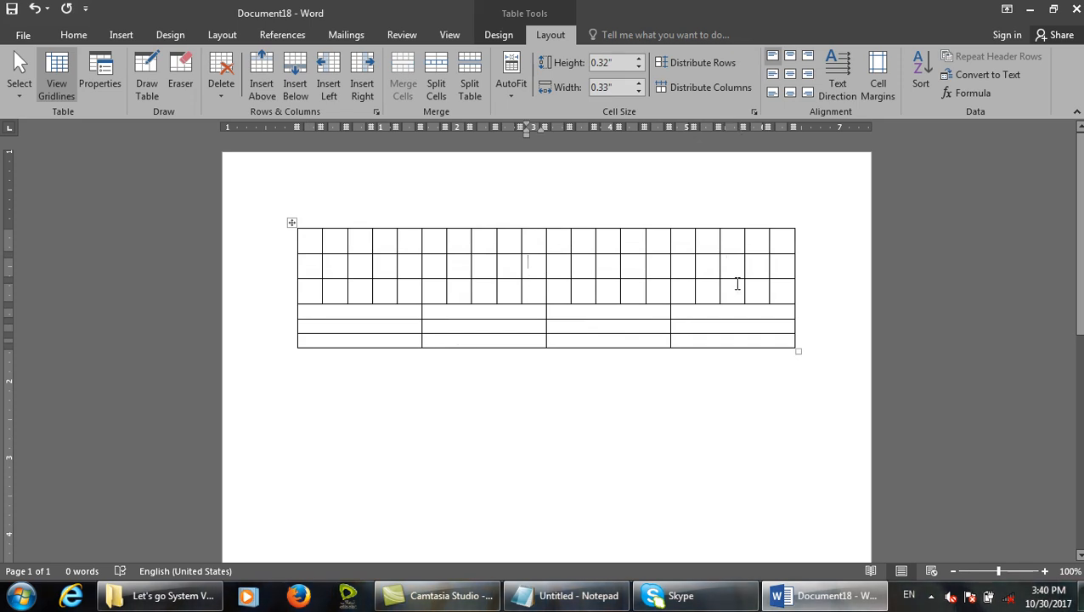
{"action": "left_click", "coordinate": [435, 89]}
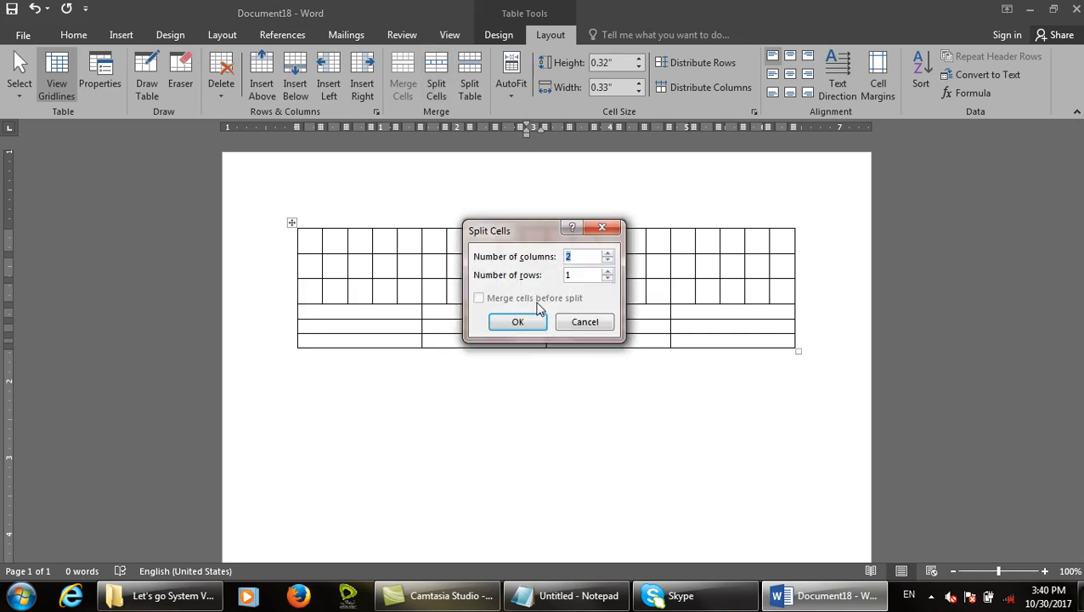
{"action": "left_click", "coordinate": [586, 322]}
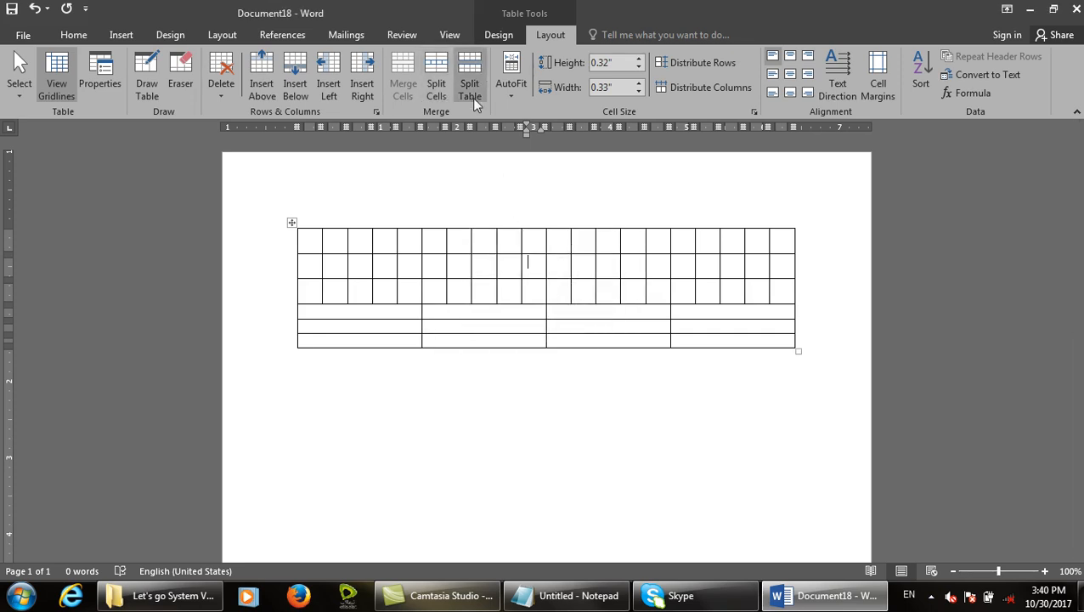
Step: Close the split-cells practice document without saving and create a new blank document
{"action": "key", "text": "ctrl+w"}
{"action": "key", "text": "n"}
{"action": "key", "text": "ctrl+n"}
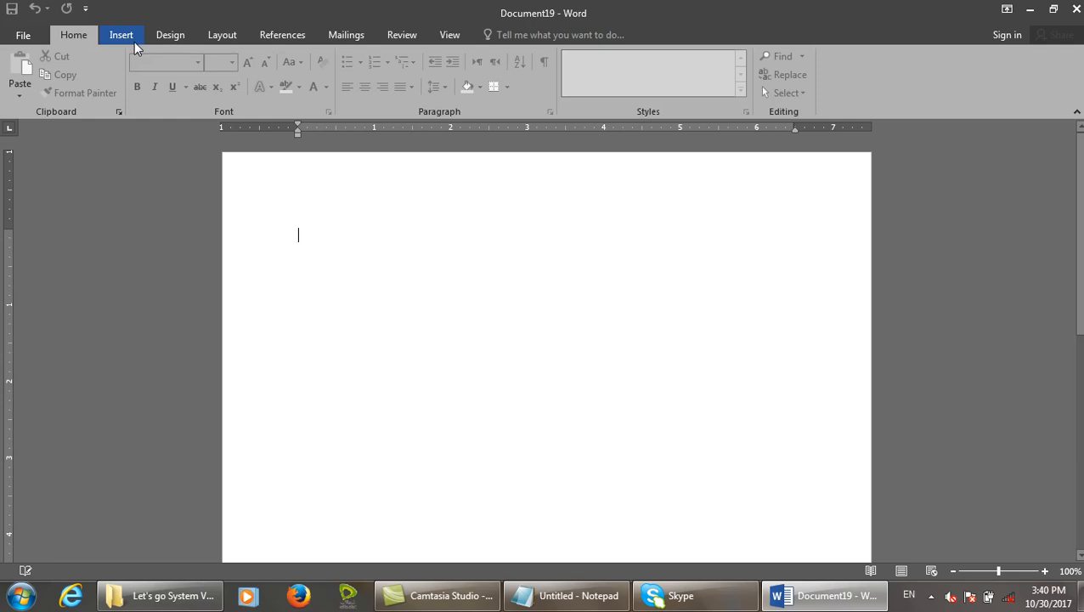
Step: Insert a table with ten columns and eight rows into the new document
{"action": "left_click", "coordinate": [134, 41]}
{"action": "left_click", "coordinate": [104, 83]}
{"action": "left_click", "coordinate": [237, 238]}
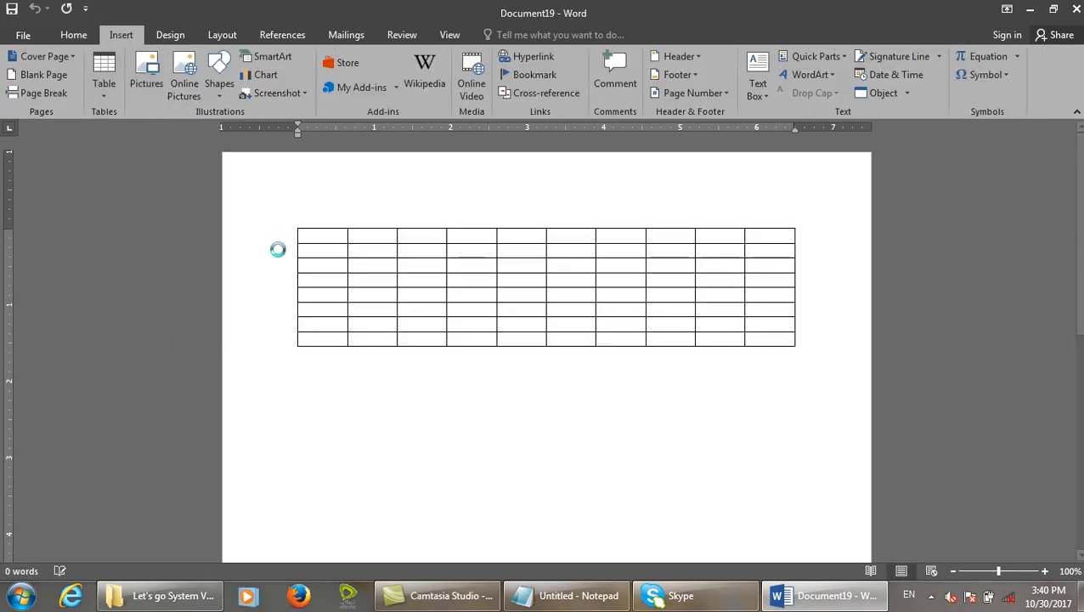
Step: Split the table into two separate tables so that the second one starts at the fourth row
{"action": "left_click", "coordinate": [440, 280]}
{"action": "left_click", "coordinate": [560, 36]}
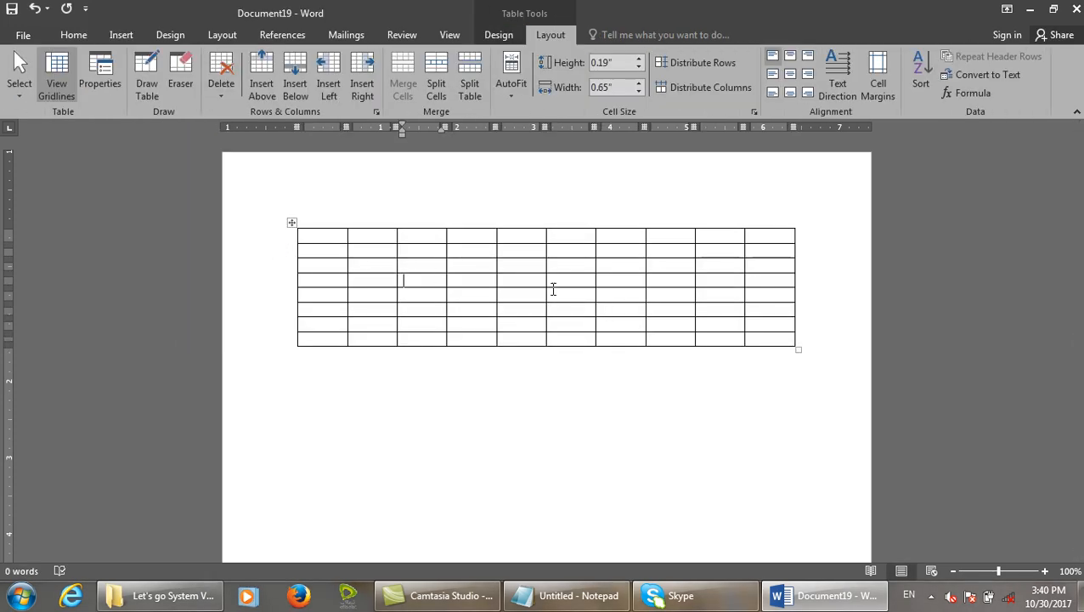
{"action": "left_click", "coordinate": [471, 82]}
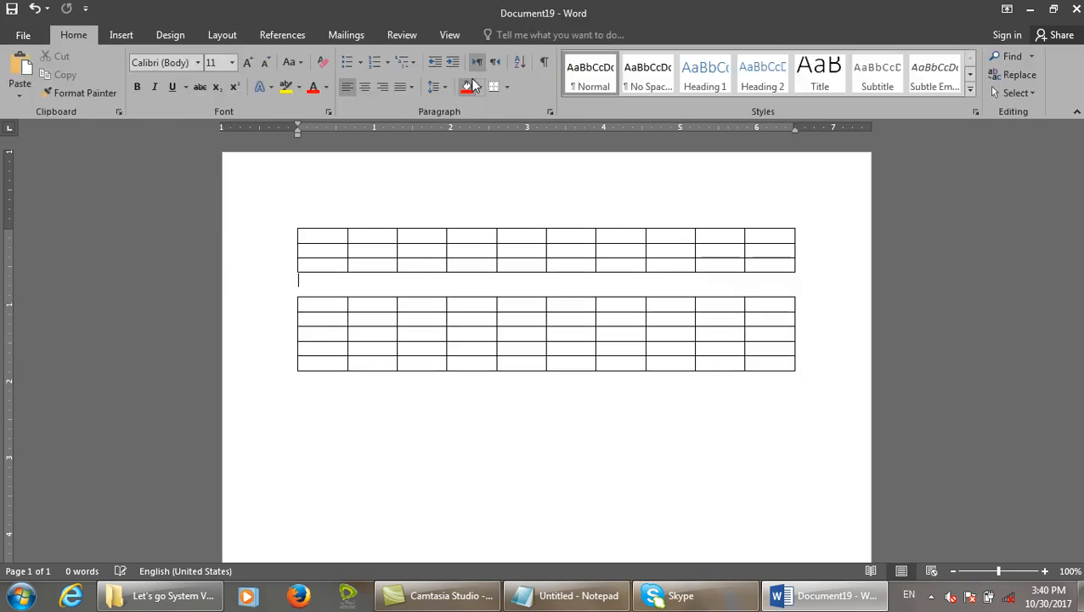